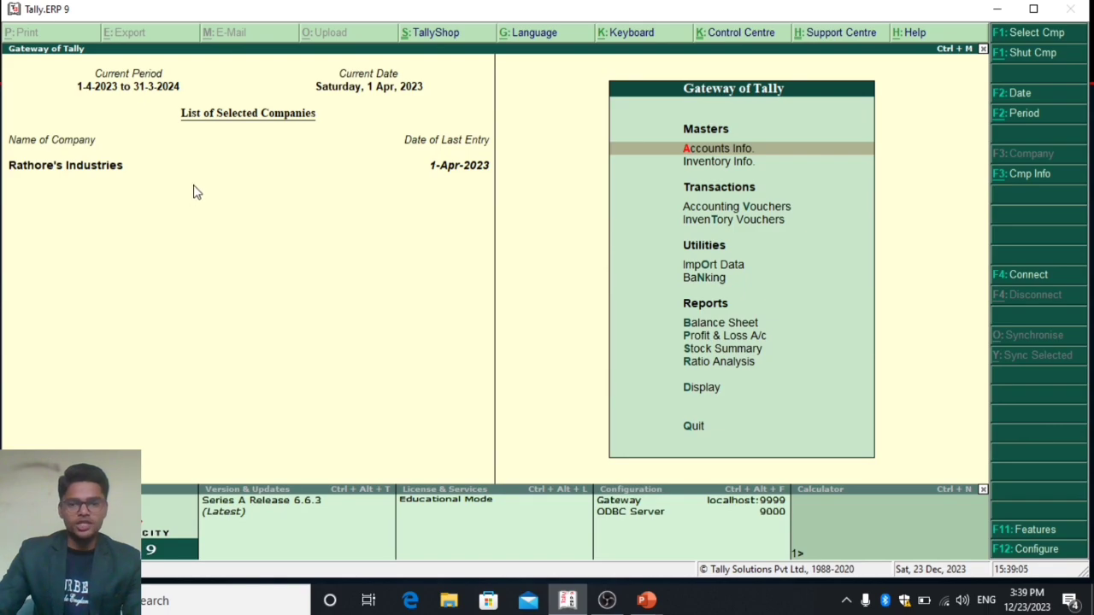
View the Trial Balance in detailed form, check its ledger entries, and close the report
{"action": "key", "text": "Up"}
{"action": "key", "text": "Up"}
{"action": "key", "text": "Return"}
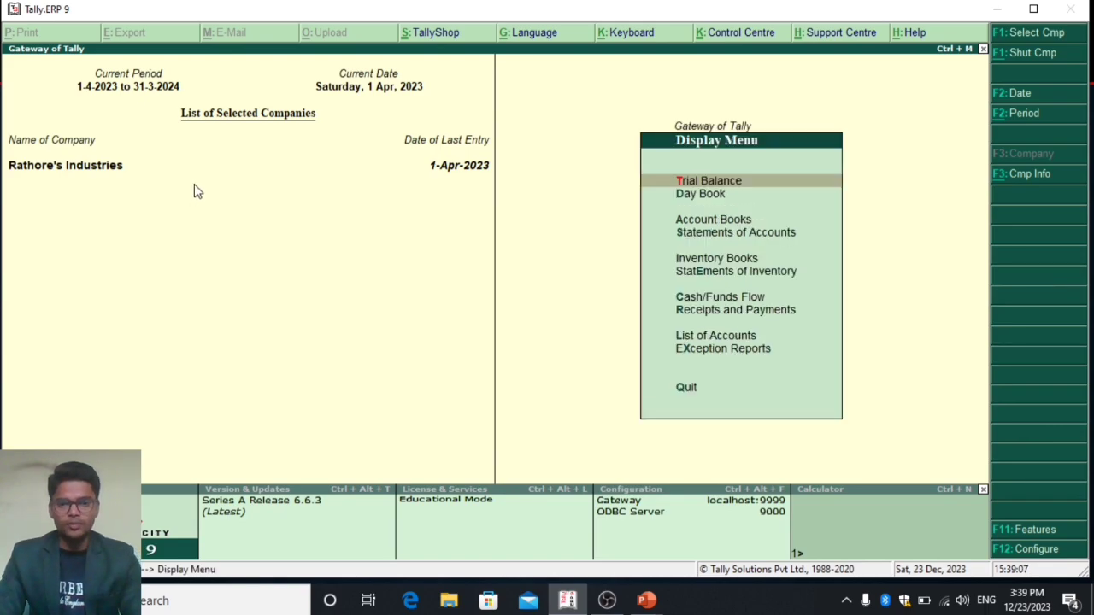
{"action": "key", "text": "Return"}
{"action": "key", "text": "alt+F1"}
{"action": "key", "text": "Down"}
{"action": "key", "text": "Down"}
{"action": "key", "text": "Down"}
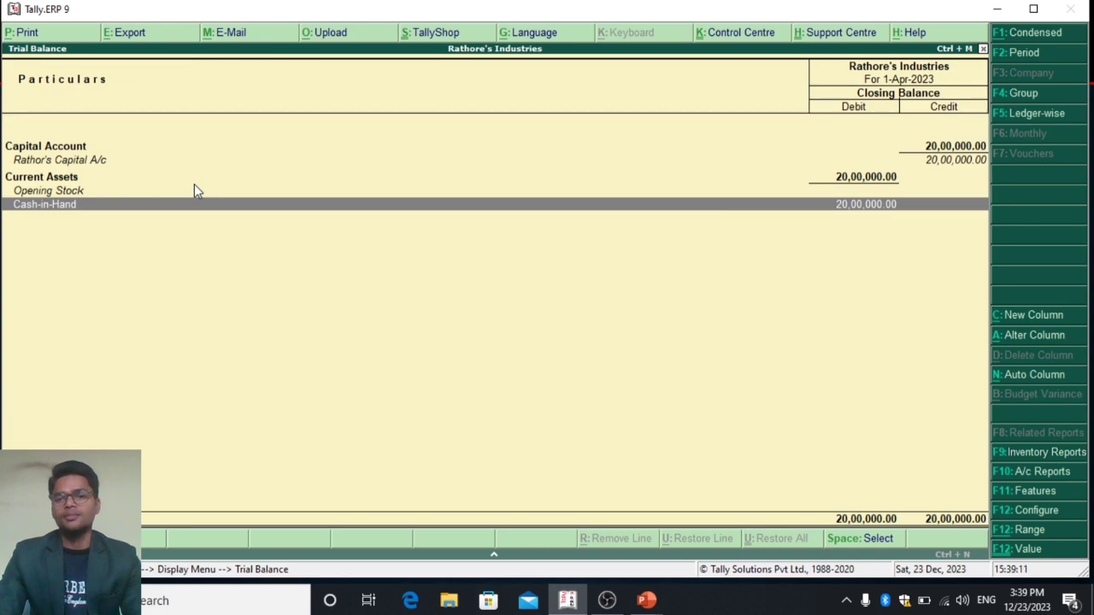
{"action": "key", "text": "Escape"}
{"action": "key", "text": "Escape"}
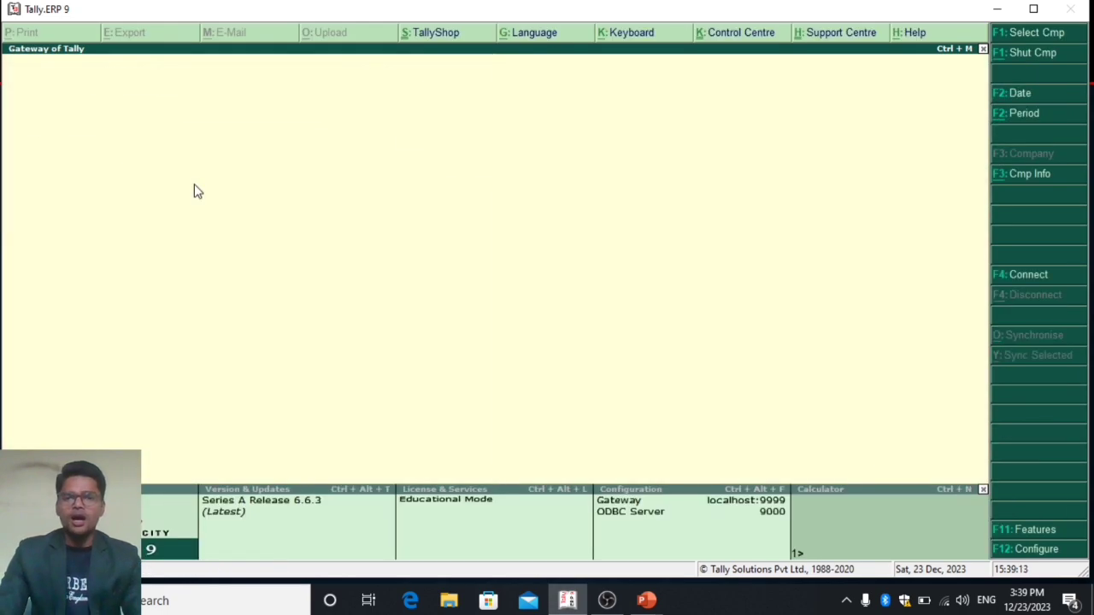
Display the sundry debtor's single ledger from the accounts masters to check its group, and close it
{"action": "key", "text": "Down"}
{"action": "key", "text": "Up"}
{"action": "key", "text": "Return"}
{"action": "key", "text": "Down"}
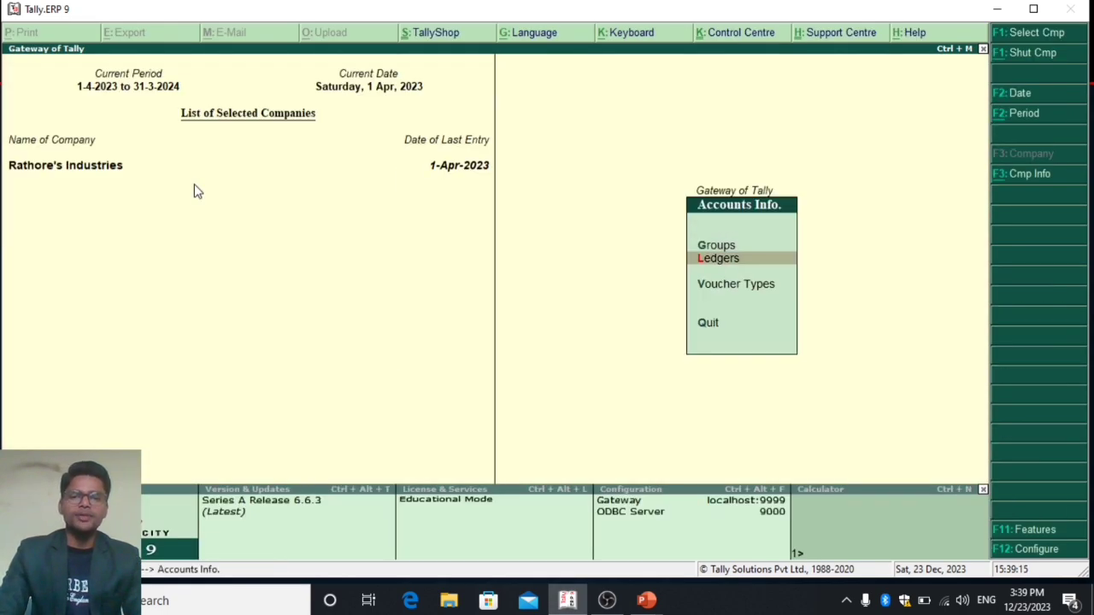
{"action": "key", "text": "Return"}
{"action": "key", "text": "Down"}
{"action": "key", "text": "Return"}
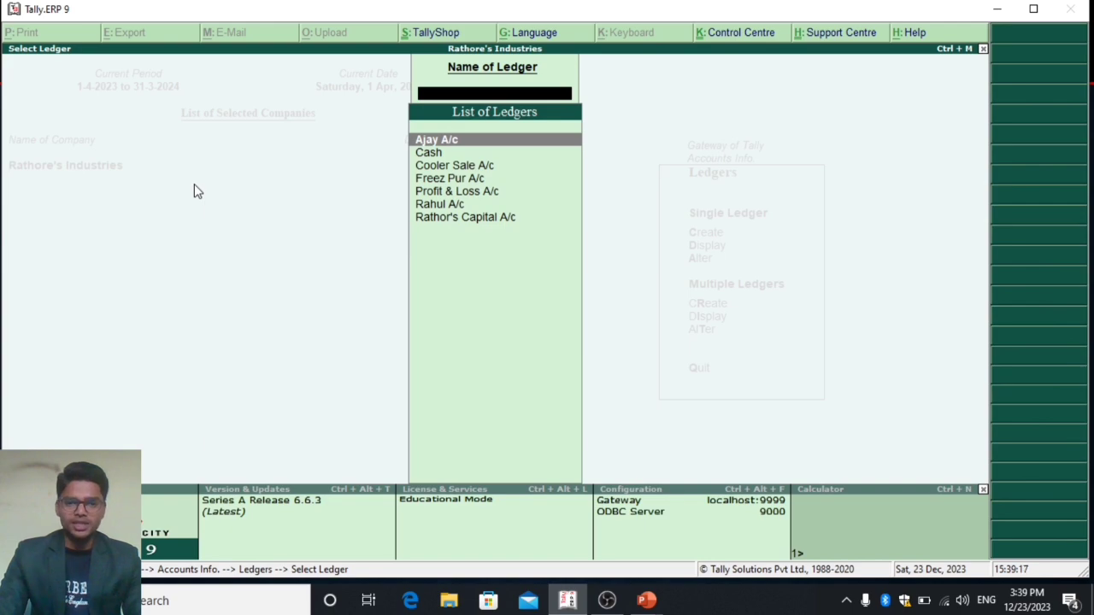
{"action": "key", "text": "Return"}
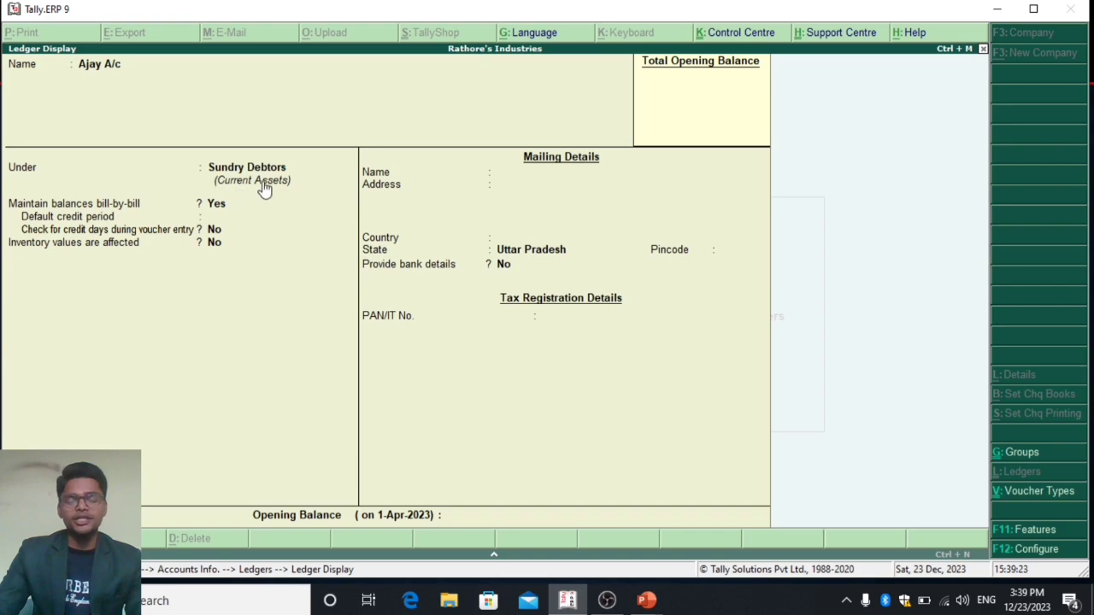
{"action": "key", "text": "Escape"}
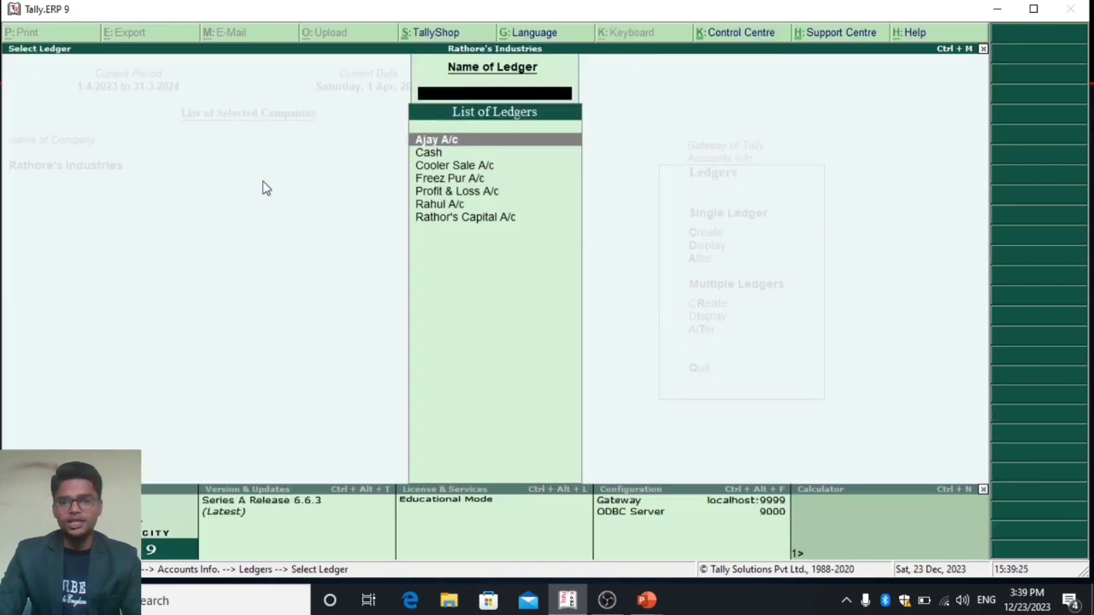
Display the sundry creditor's ledger to check its group, and leave the ledger list
{"action": "key", "text": "Down"}
{"action": "key", "text": "Down"}
{"action": "key", "text": "Down"}
{"action": "key", "text": "Down"}
{"action": "key", "text": "Down"}
{"action": "key", "text": "Return"}
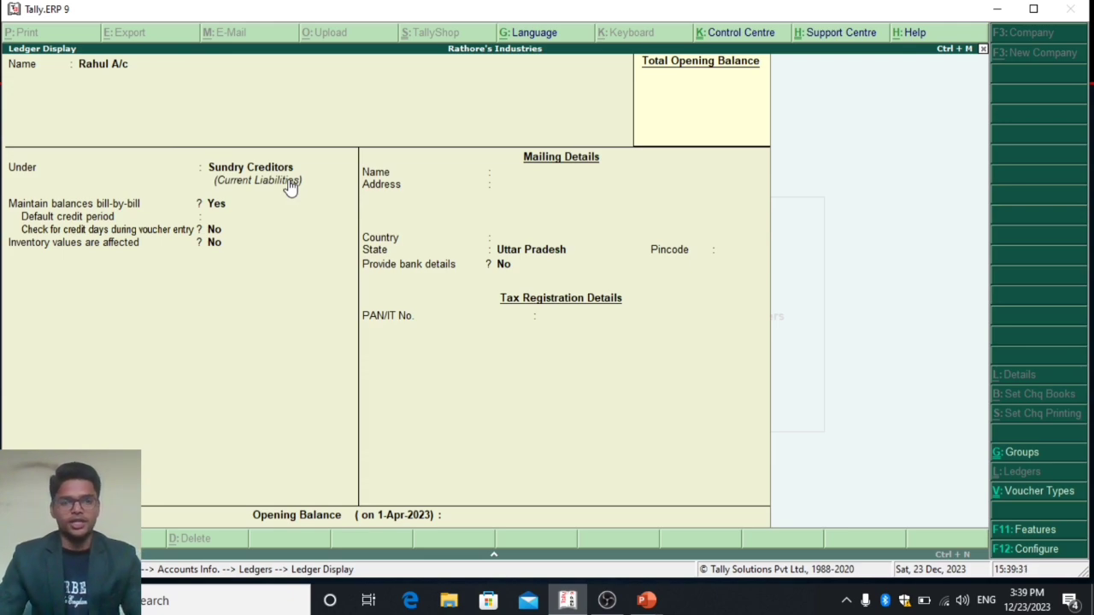
{"action": "key", "text": "Escape"}
{"action": "key", "text": "Escape"}
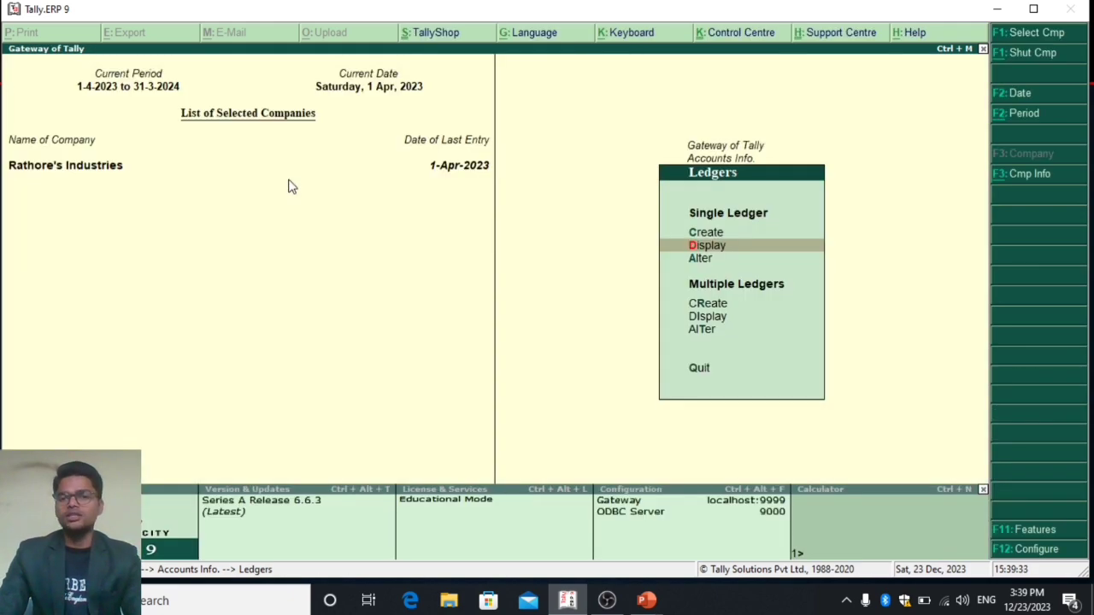
{"action": "key", "text": "Escape"}
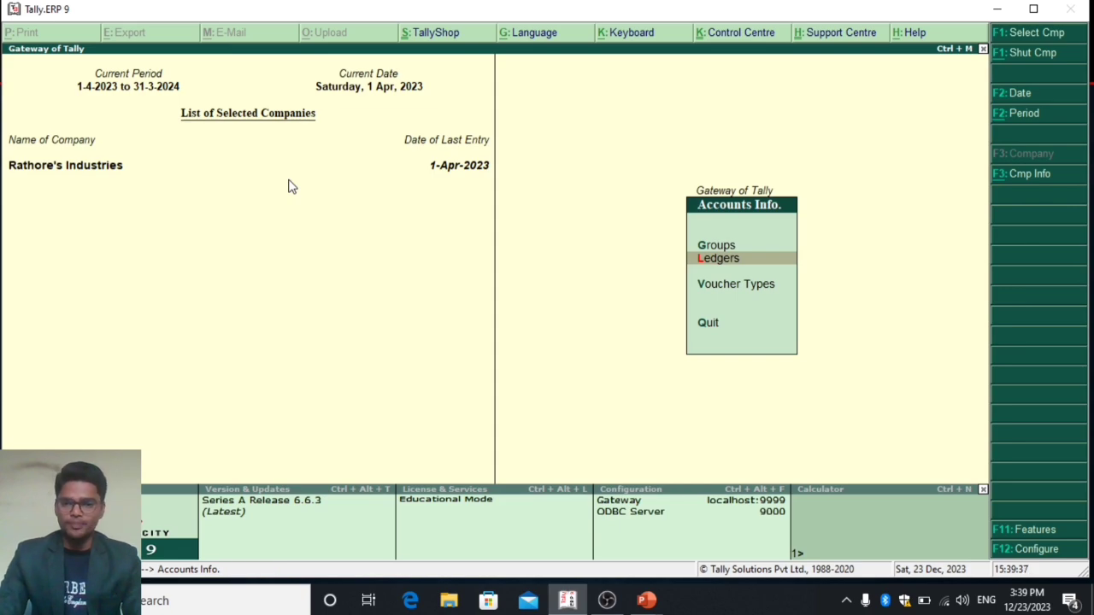
Display the Cooler Sale A/c ledger to check its group, and close it
{"action": "key", "text": "Return"}
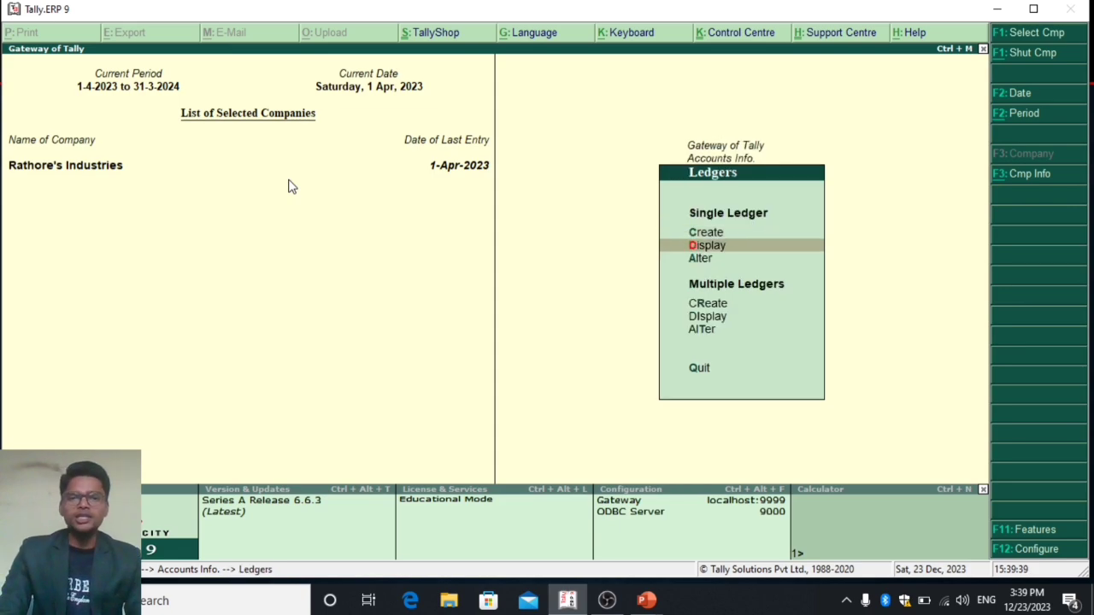
{"action": "key", "text": "Return"}
{"action": "key", "text": "Down"}
{"action": "key", "text": "Down"}
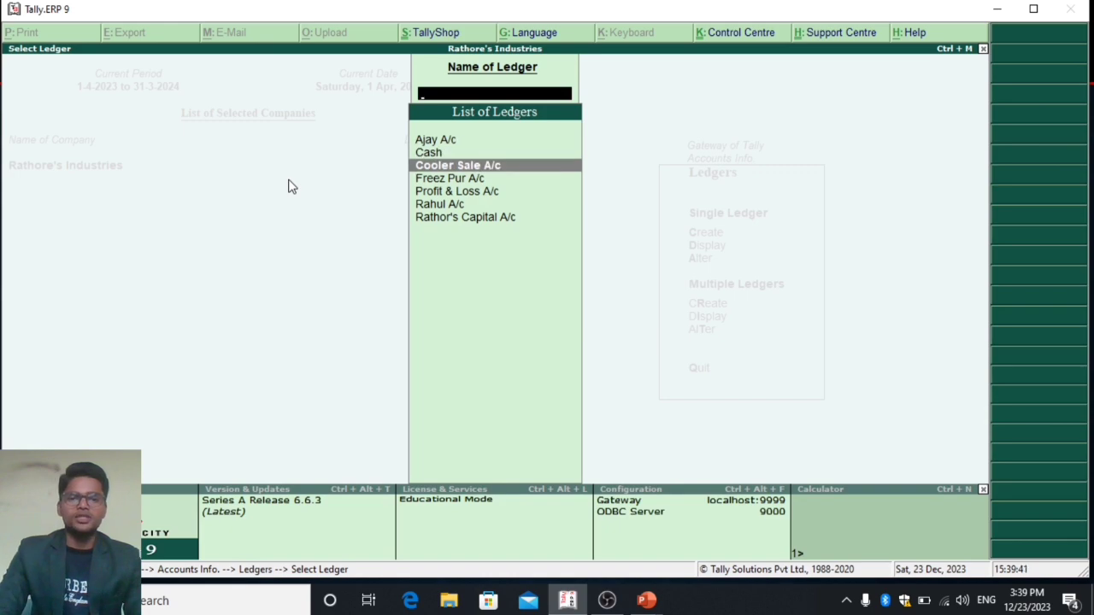
{"action": "key", "text": "Return"}
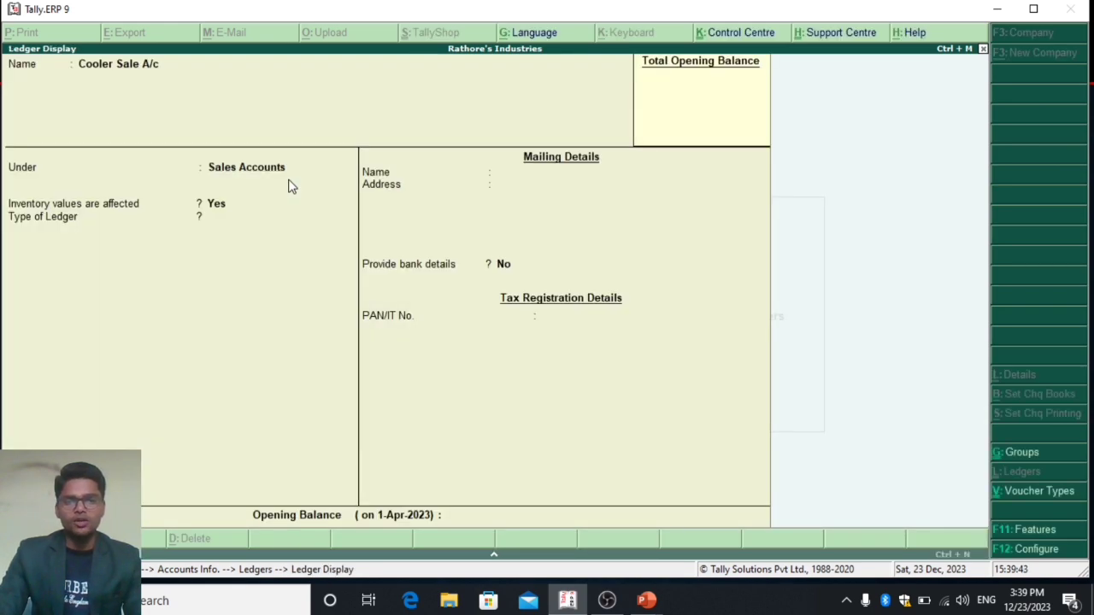
{"action": "key", "text": "Escape"}
Display the Freez Pur A/c ledger and return to the Gateway of Tally
{"action": "key", "text": "Return"}
{"action": "key", "text": "Down"}
{"action": "key", "text": "Down"}
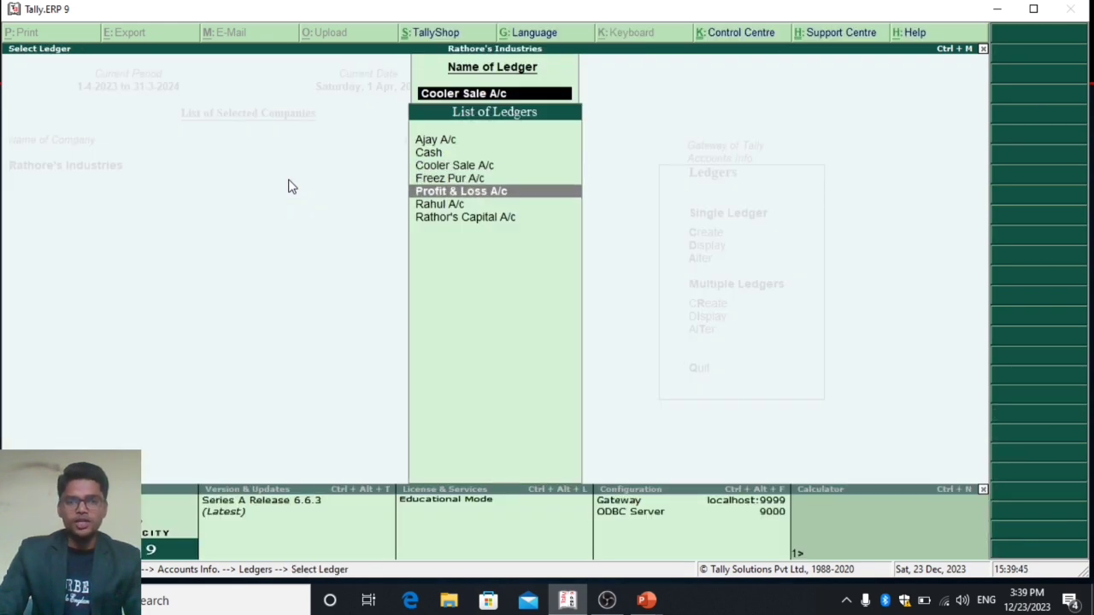
{"action": "key", "text": "Down"}
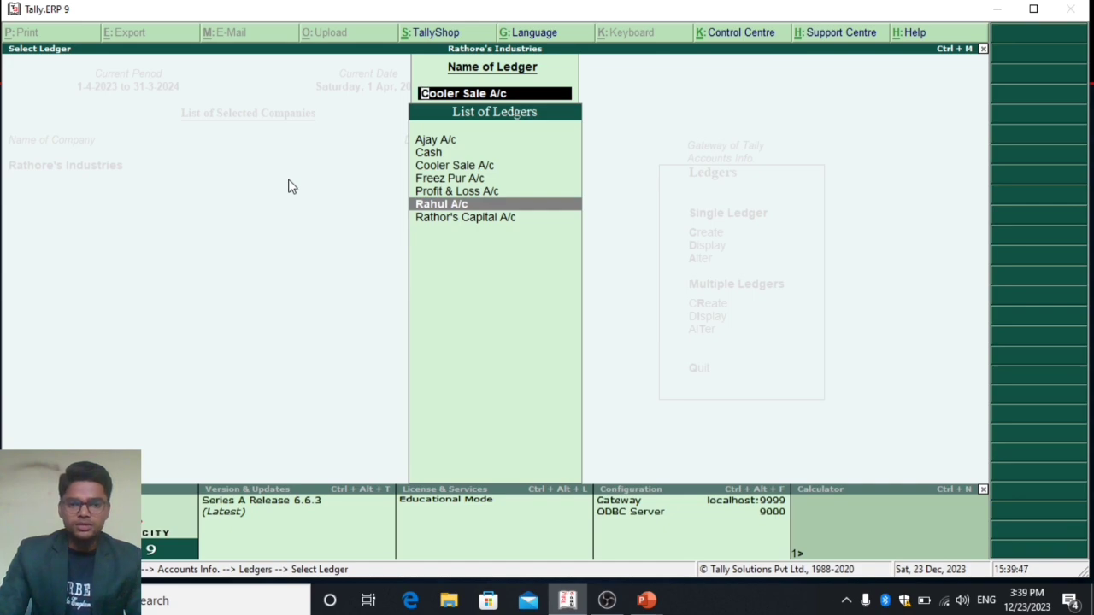
{"action": "key", "text": "Up"}
{"action": "key", "text": "Up"}
{"action": "key", "text": "Return"}
{"action": "key", "text": "Escape"}
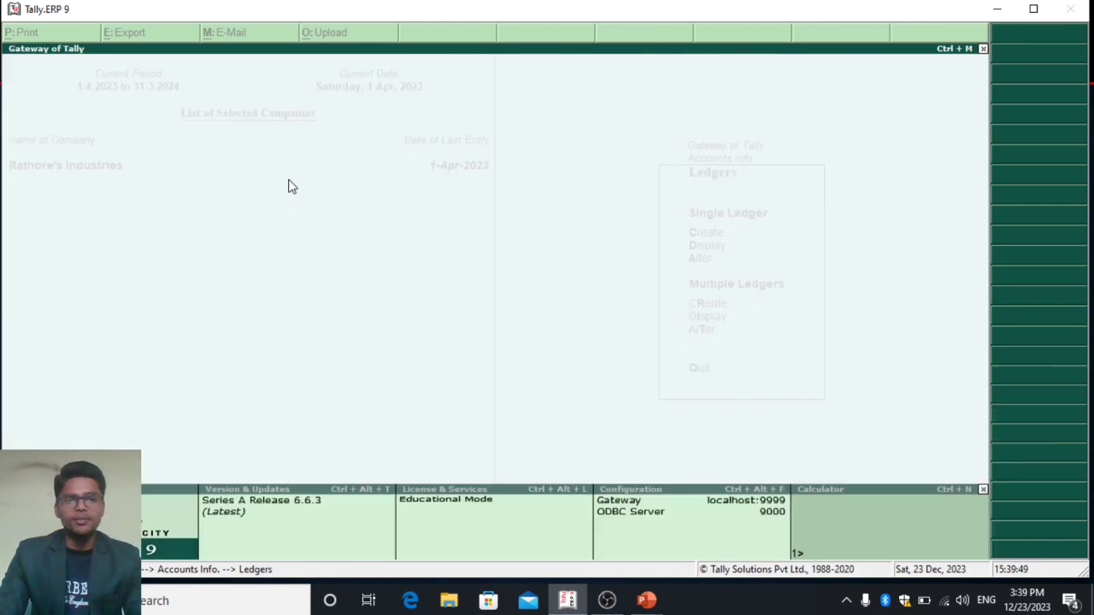
{"action": "key", "text": "Return"}
{"action": "key", "text": "Escape"}
{"action": "key", "text": "Escape"}
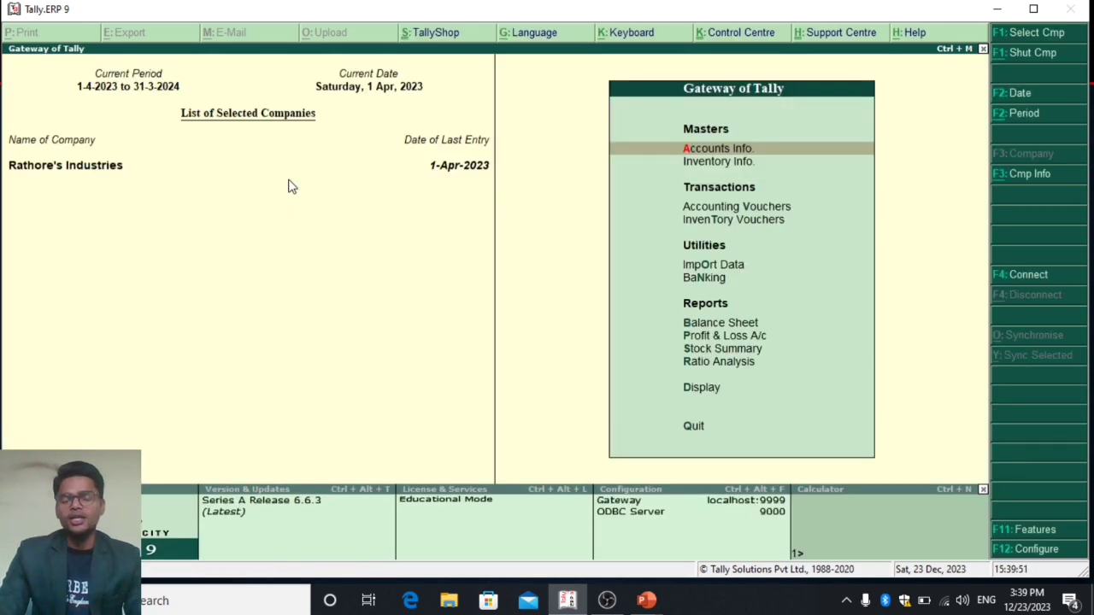
Review the list of single stock items in the inventory masters and return to the Gateway of Tally
{"action": "key", "text": "Down"}
{"action": "key", "text": "Down"}
{"action": "key", "text": "Up"}
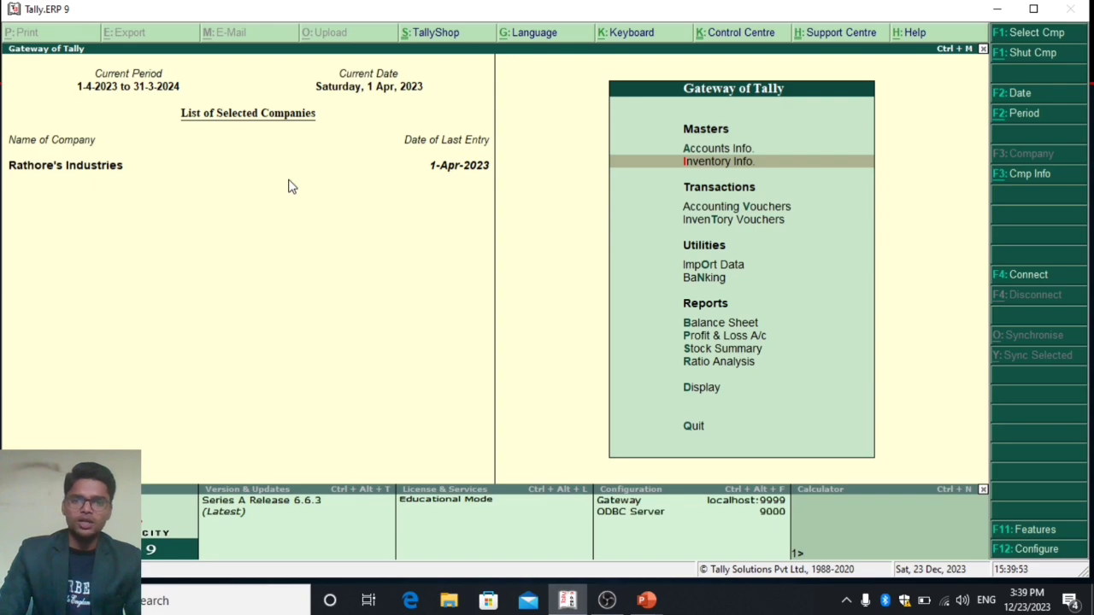
{"action": "key", "text": "Return"}
{"action": "key", "text": "Down"}
{"action": "key", "text": "Return"}
{"action": "key", "text": "Down"}
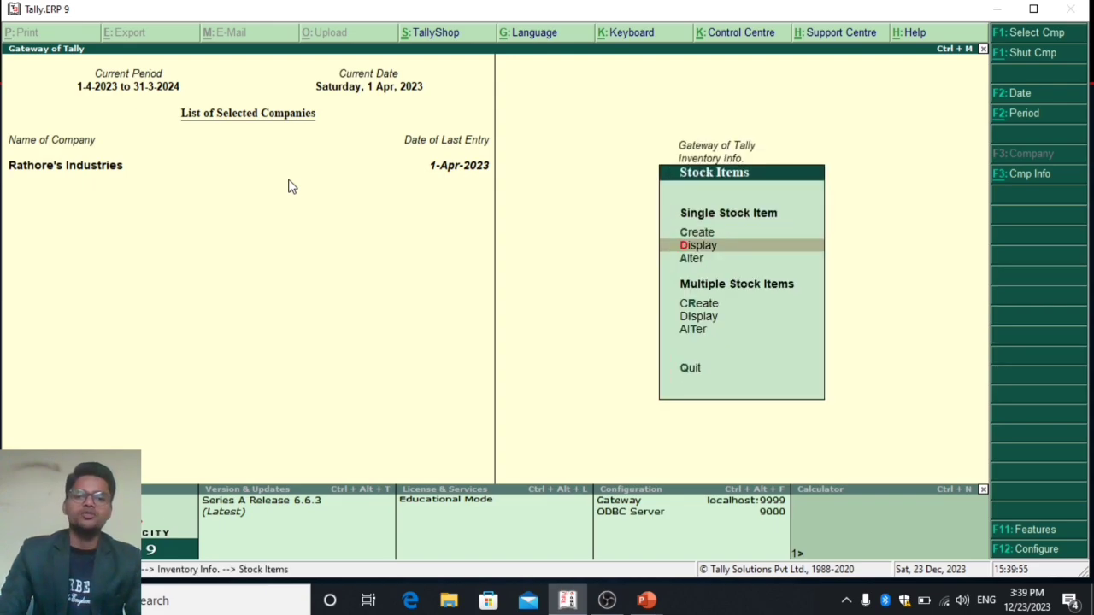
{"action": "key", "text": "Return"}
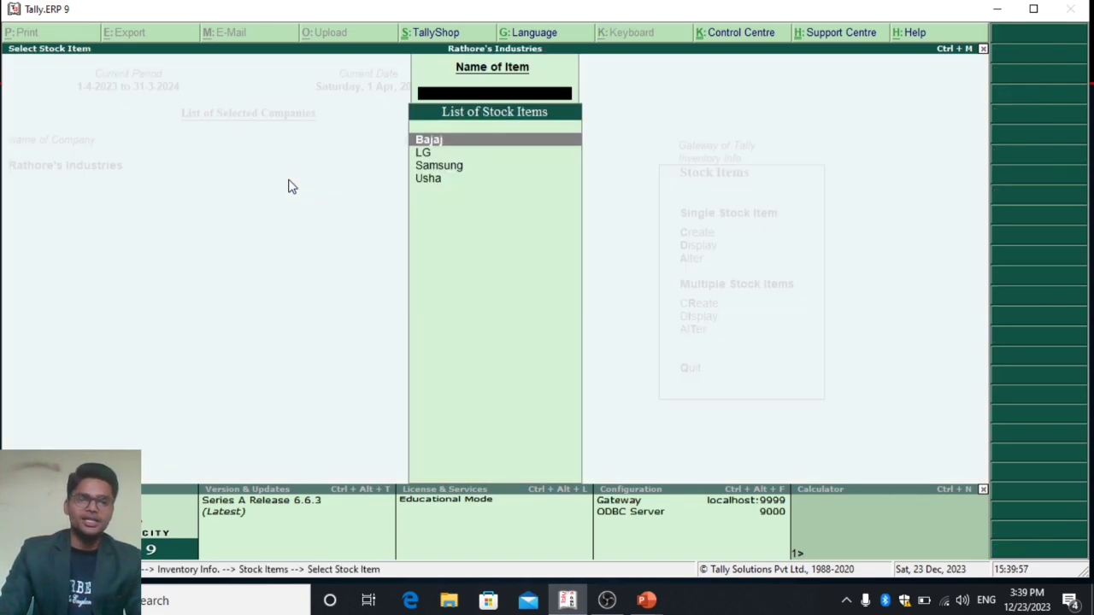
{"action": "key", "text": "Down"}
{"action": "key", "text": "Down"}
{"action": "key", "text": "Down"}
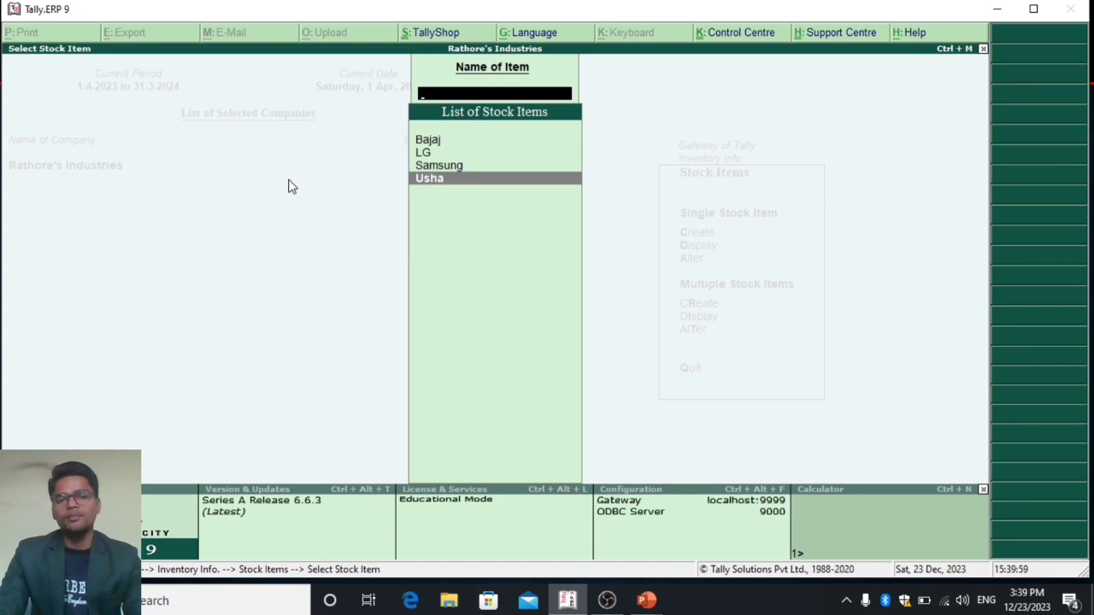
{"action": "key", "text": "Escape"}
{"action": "key", "text": "Escape"}
{"action": "key", "text": "Escape"}
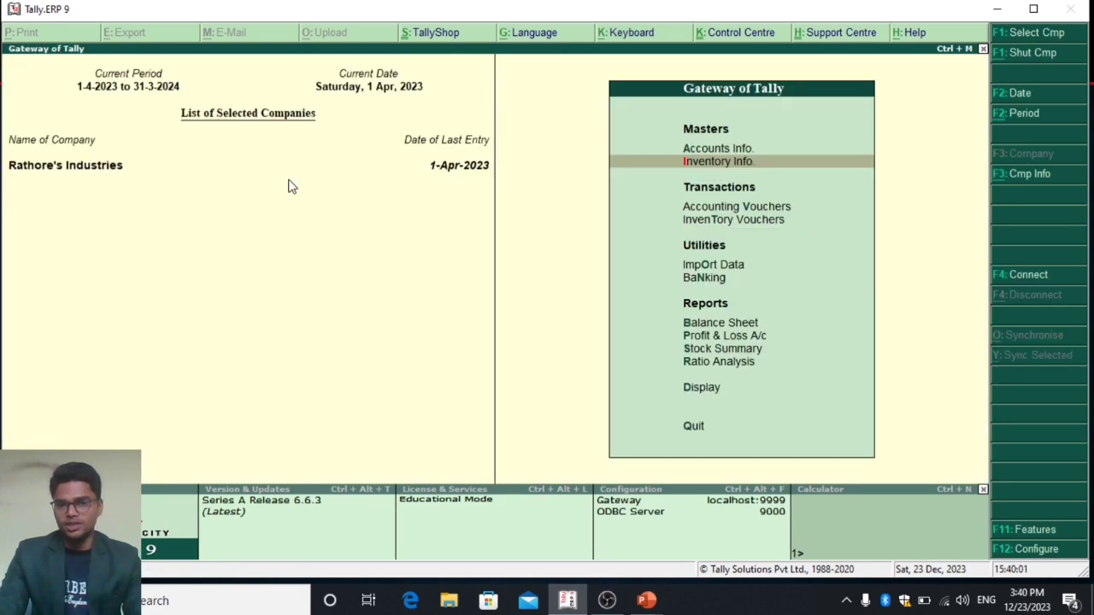
Look at the voucher types available in accounting voucher creation, and leave without recording a voucher
{"action": "key", "text": "Down"}
{"action": "key", "text": "Down"}
{"action": "key", "text": "Up"}
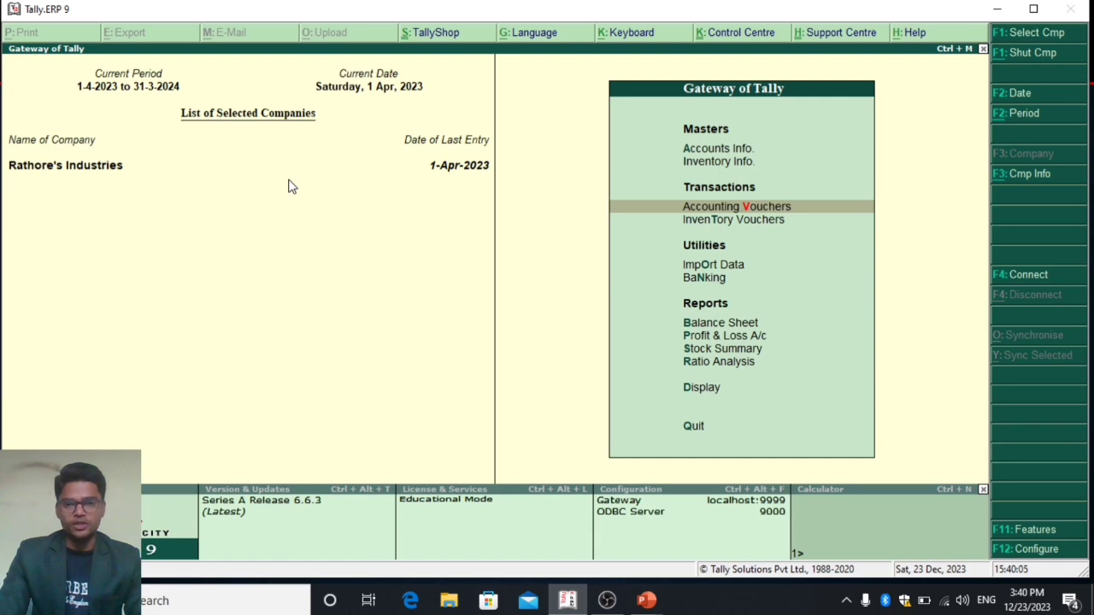
{"action": "key", "text": "Return"}
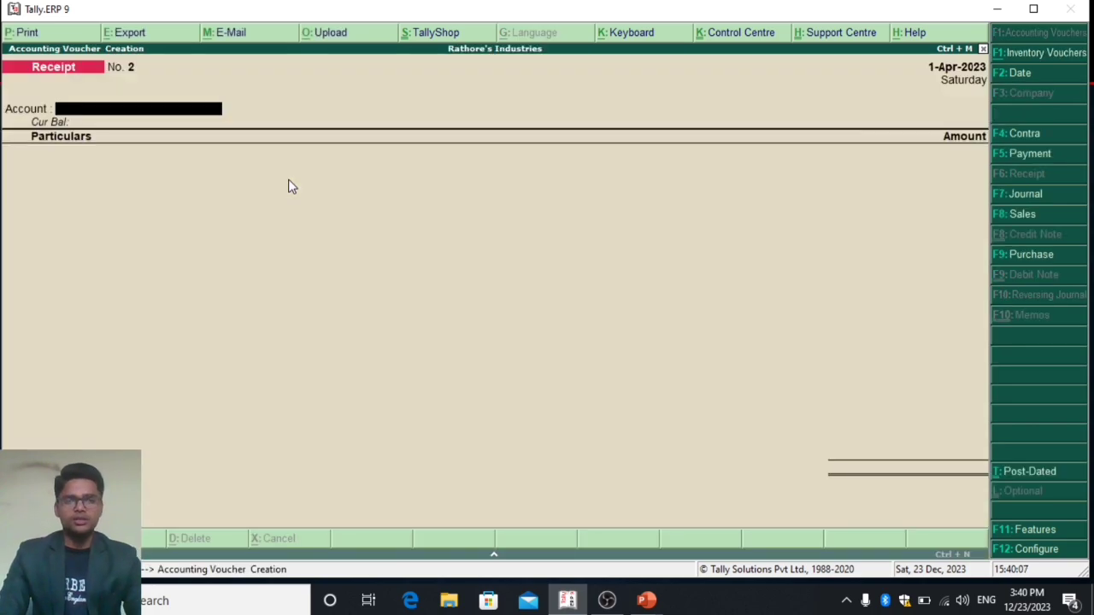
{"action": "key", "text": "Escape"}
{"action": "key", "text": "y"}
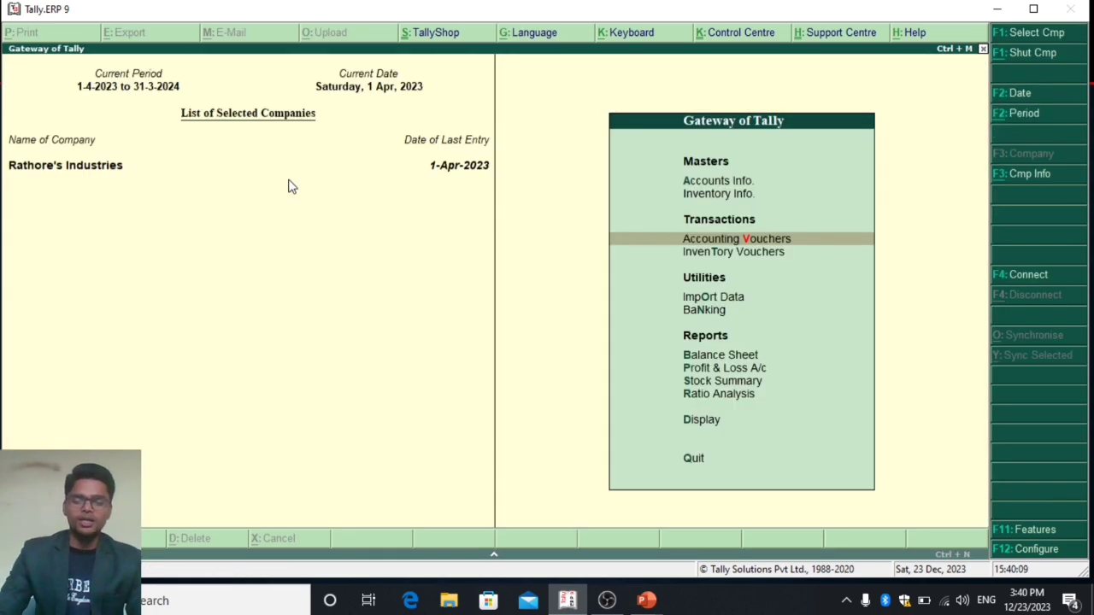
In the company's inventory features, set both purchase order processing and sales order processing to Yes
{"action": "left_click", "coordinate": [1029, 531]}
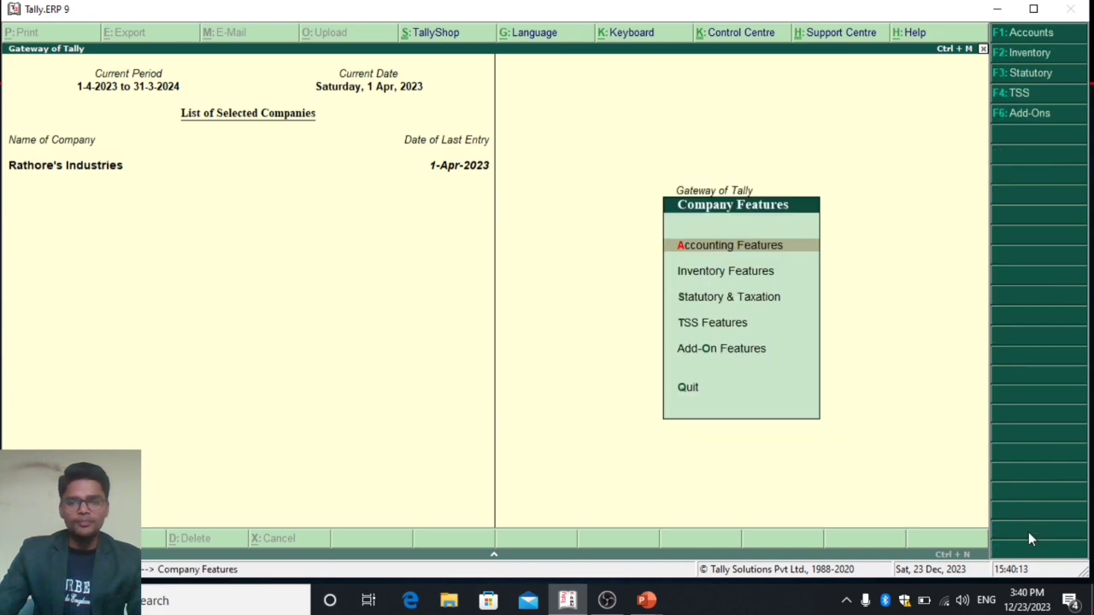
{"action": "key", "text": "Down"}
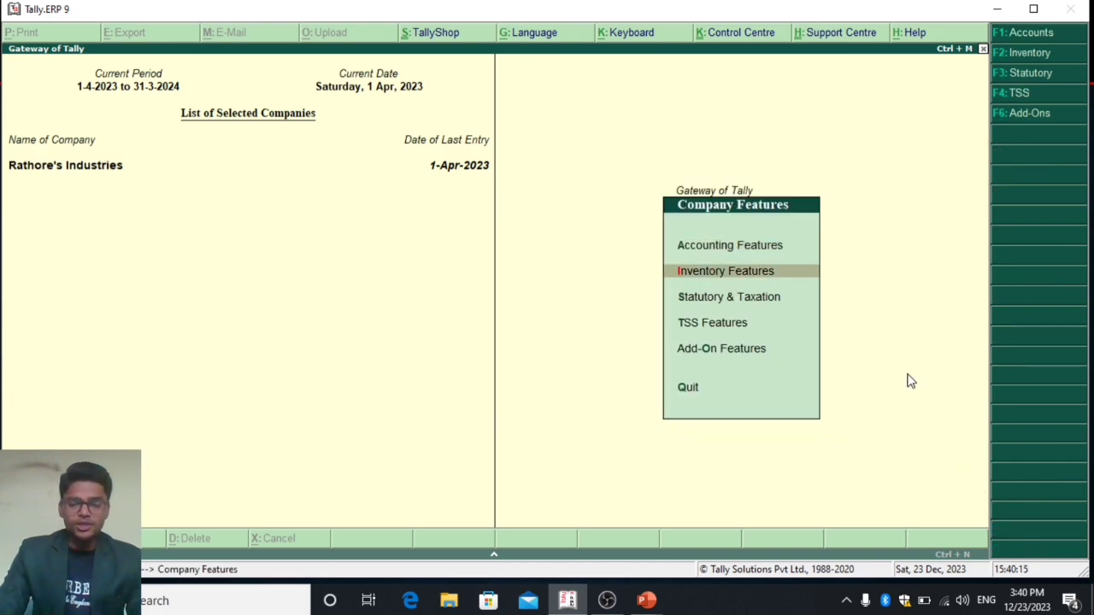
{"action": "key", "text": "Return"}
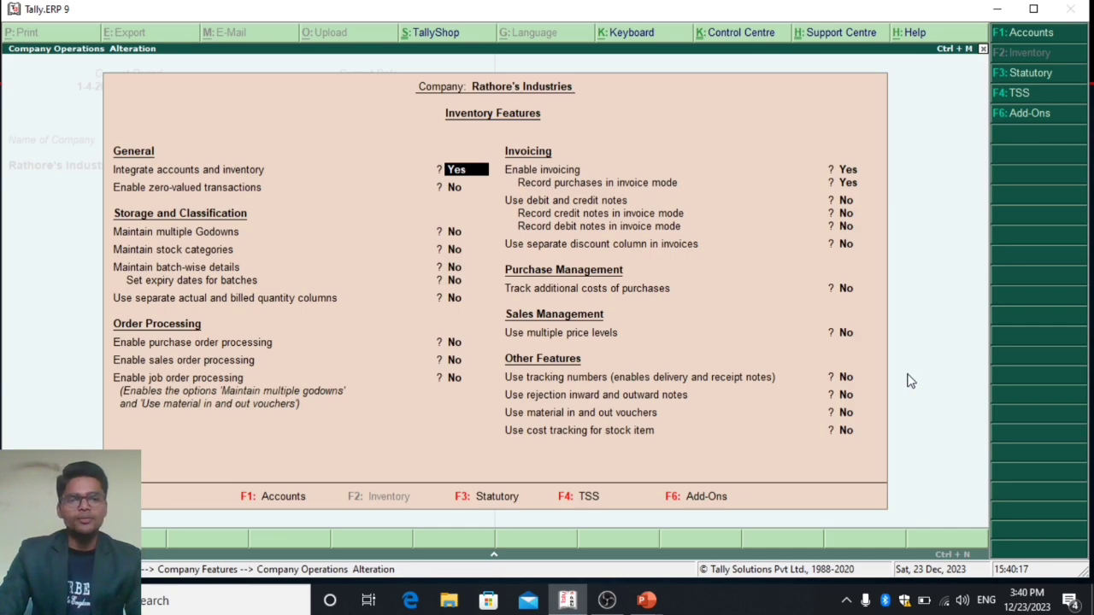
{"action": "key", "text": "Return"}
{"action": "key", "text": "Return"}
{"action": "key", "text": "Return"}
{"action": "key", "text": "Return"}
{"action": "key", "text": "Return"}
{"action": "key", "text": "Return"}
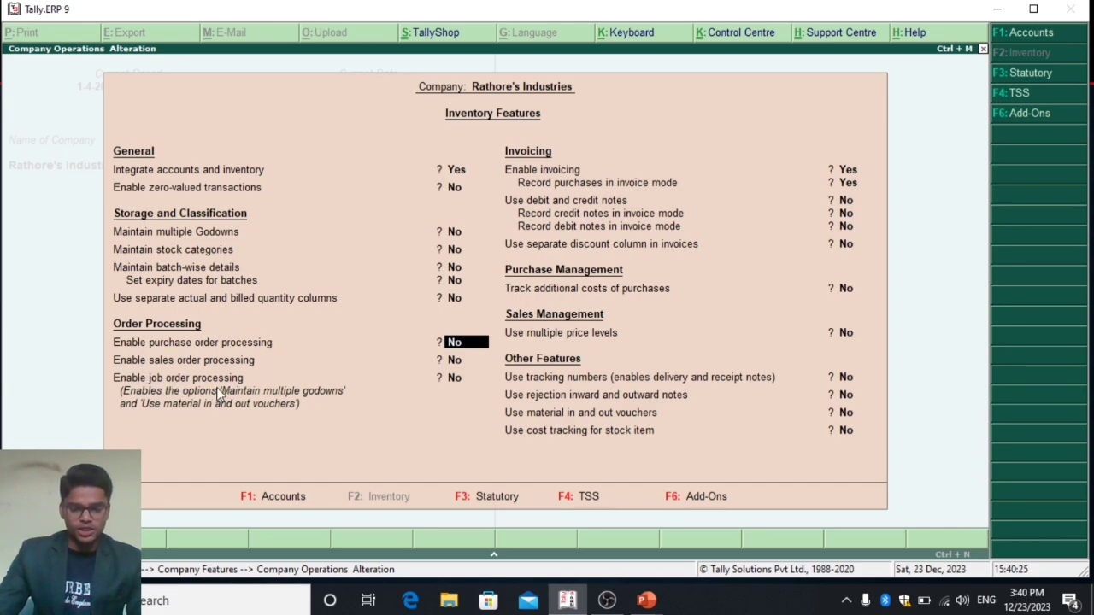
{"action": "key", "text": "y"}
{"action": "key", "text": "y"}
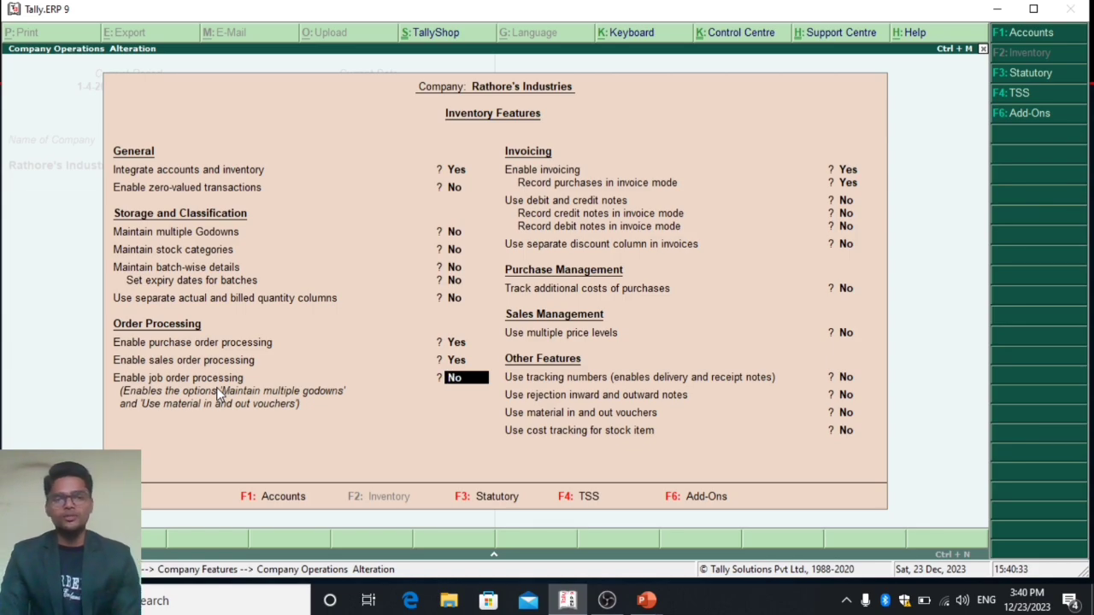
Set tracking numbers for delivery and receipt notes to Yes, accept the inventory features, and return to the Gateway of Tally
{"action": "key", "text": "Return"}
{"action": "key", "text": "Return"}
{"action": "key", "text": "Return"}
{"action": "key", "text": "Return"}
{"action": "key", "text": "Return"}
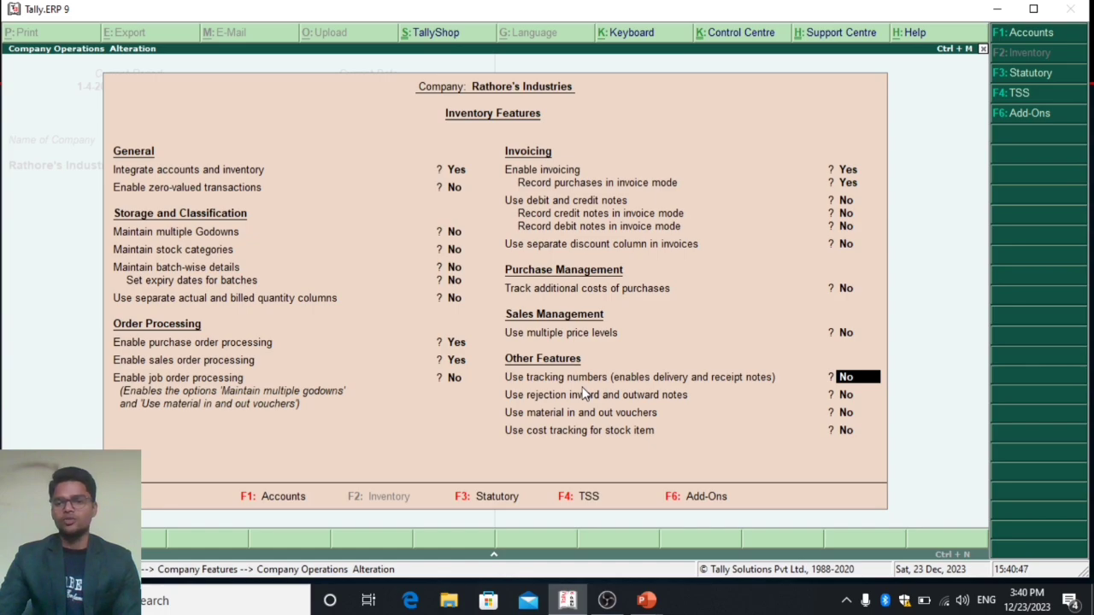
{"action": "key", "text": "y"}
{"action": "key", "text": "Return"}
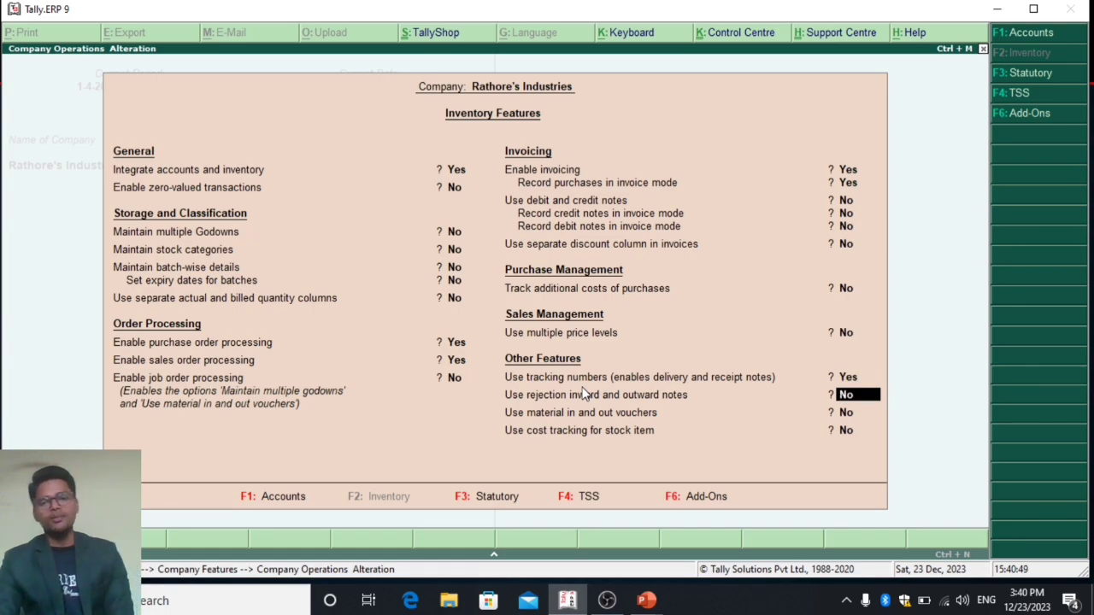
{"action": "key", "text": "Return"}
{"action": "key", "text": "Return"}
{"action": "key", "text": "Return"}
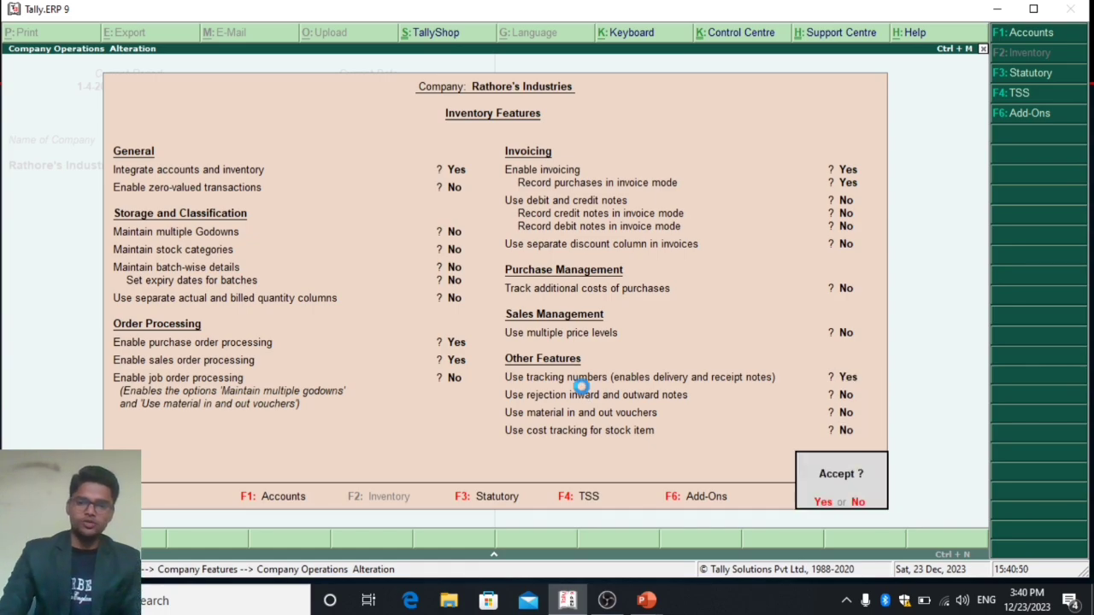
{"action": "key", "text": "y"}
{"action": "key", "text": "Escape"}
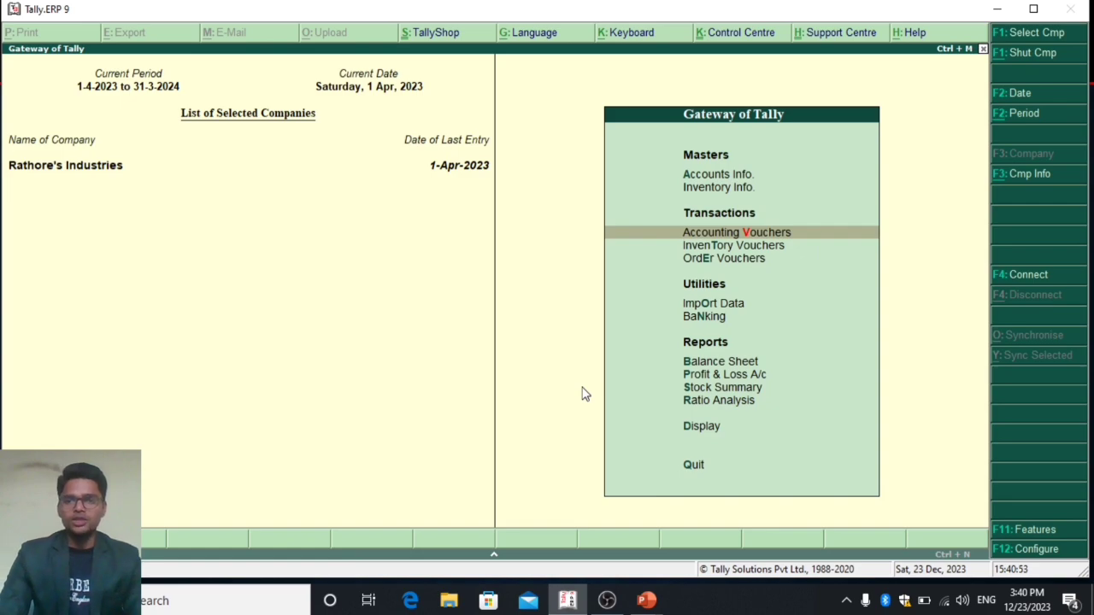
Look at the sales order and purchase order voucher forms, and return to the Gateway of Tally without recording a voucher
{"action": "key", "text": "Return"}
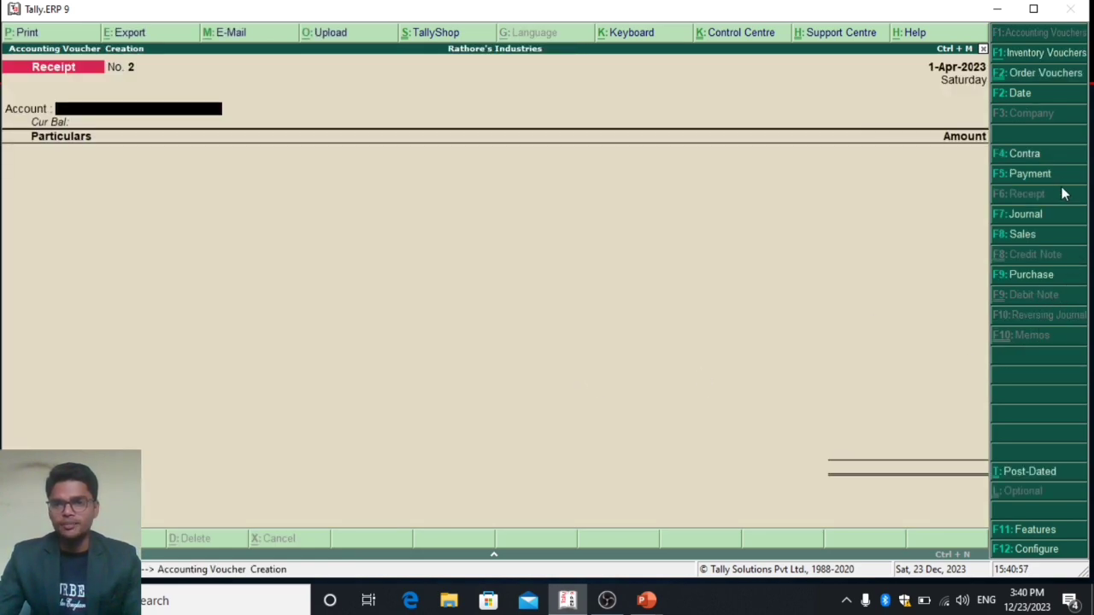
{"action": "left_click", "coordinate": [1040, 78]}
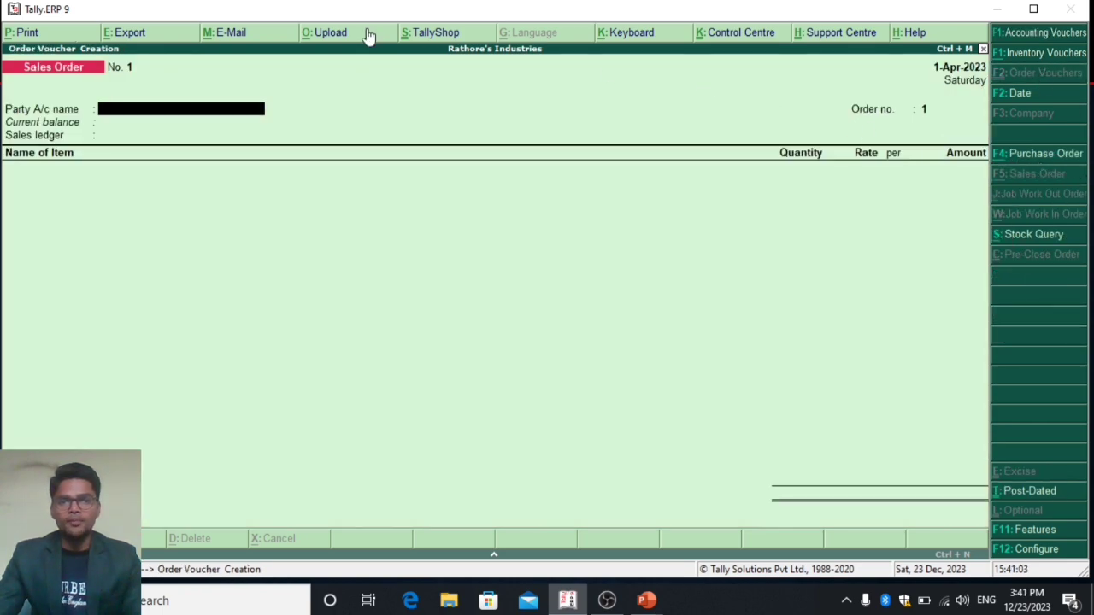
{"action": "left_click", "coordinate": [1036, 156]}
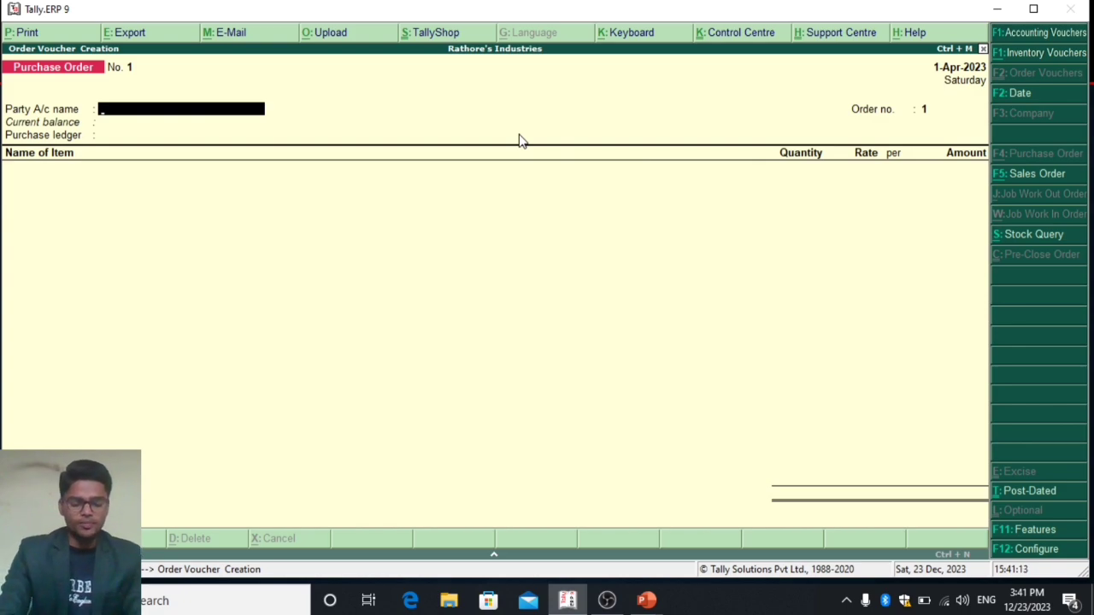
{"action": "key", "text": "F5"}
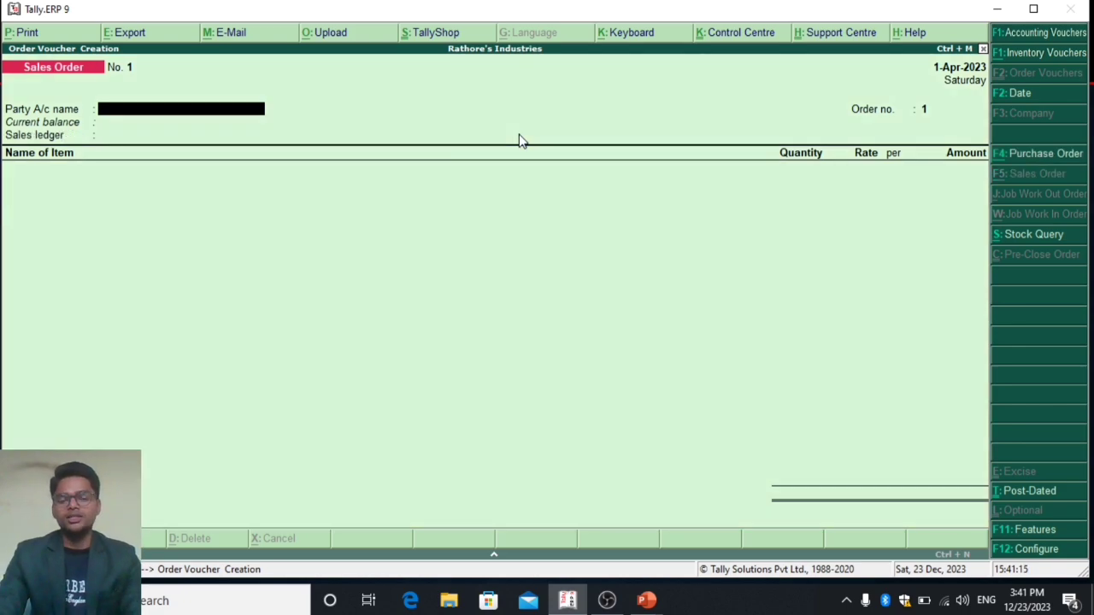
{"action": "key", "text": "Escape"}
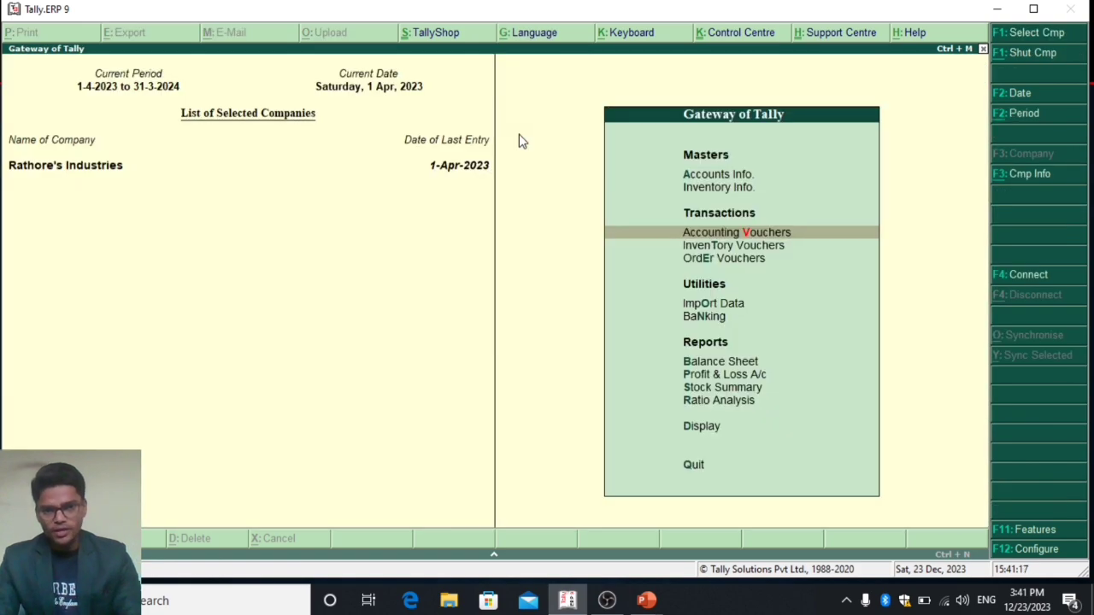
Start a purchase order voucher and choose the last listed party ledger as the supplier account
{"action": "key", "text": "Return"}
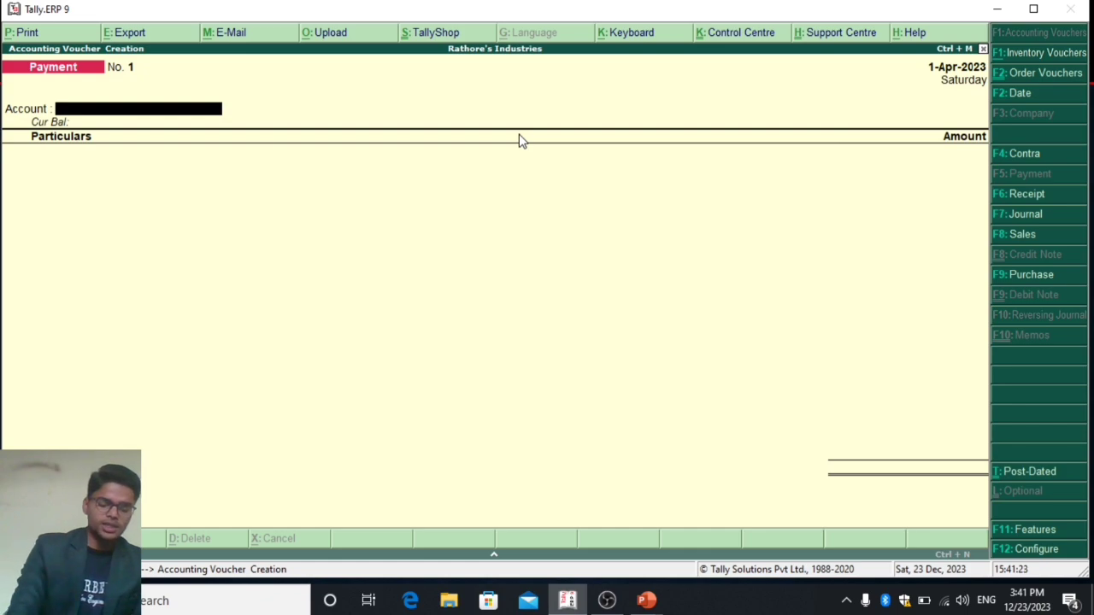
{"action": "key", "text": "alt+F4"}
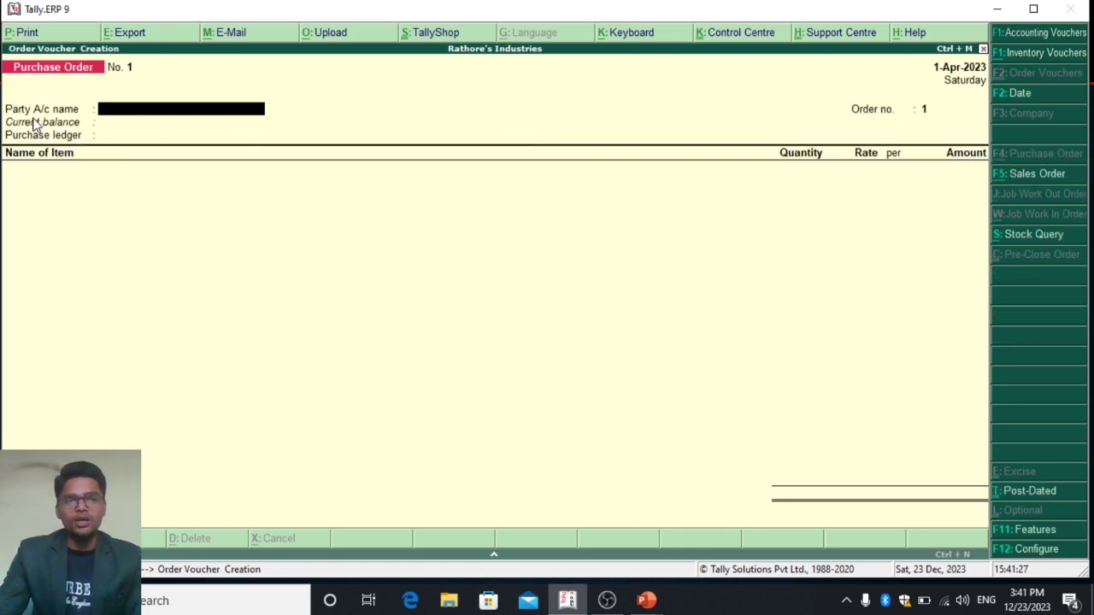
{"action": "left_click", "coordinate": [99, 114]}
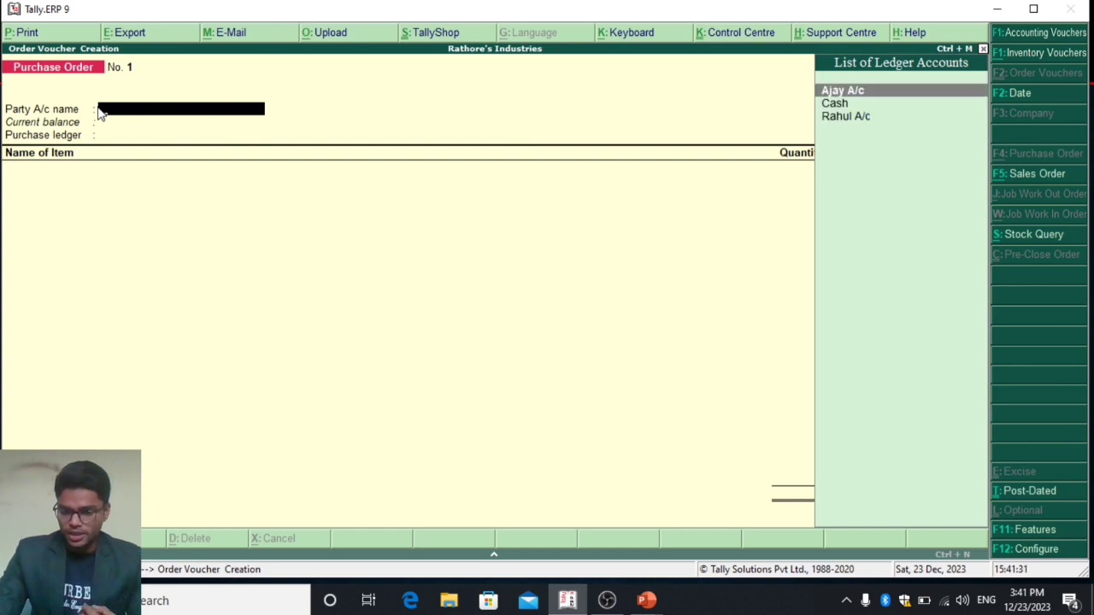
{"action": "key", "text": "Down"}
{"action": "key", "text": "Down"}
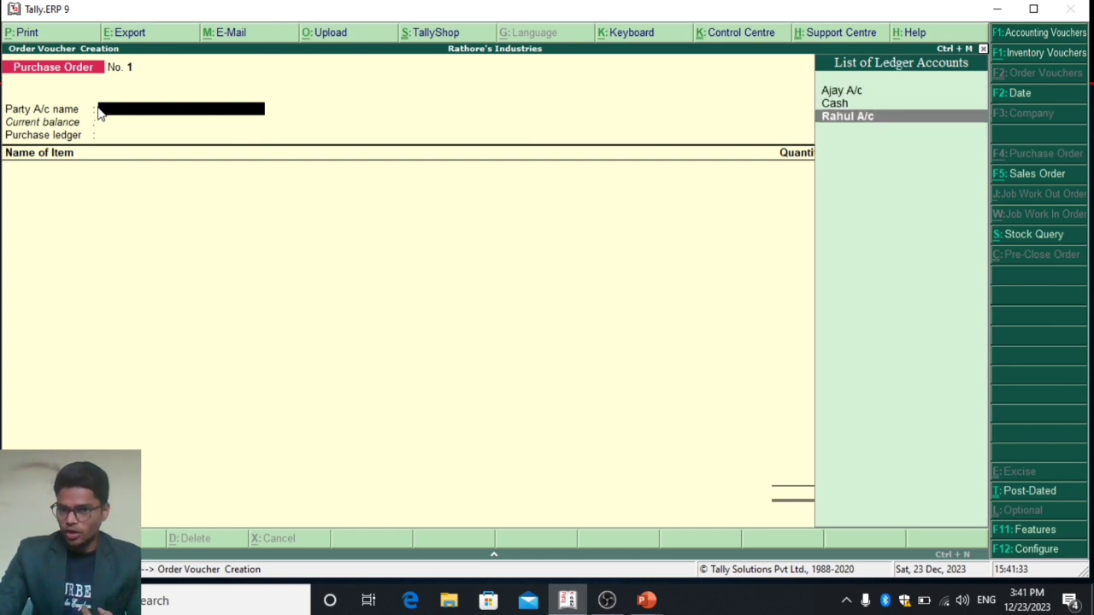
{"action": "key", "text": "Return"}
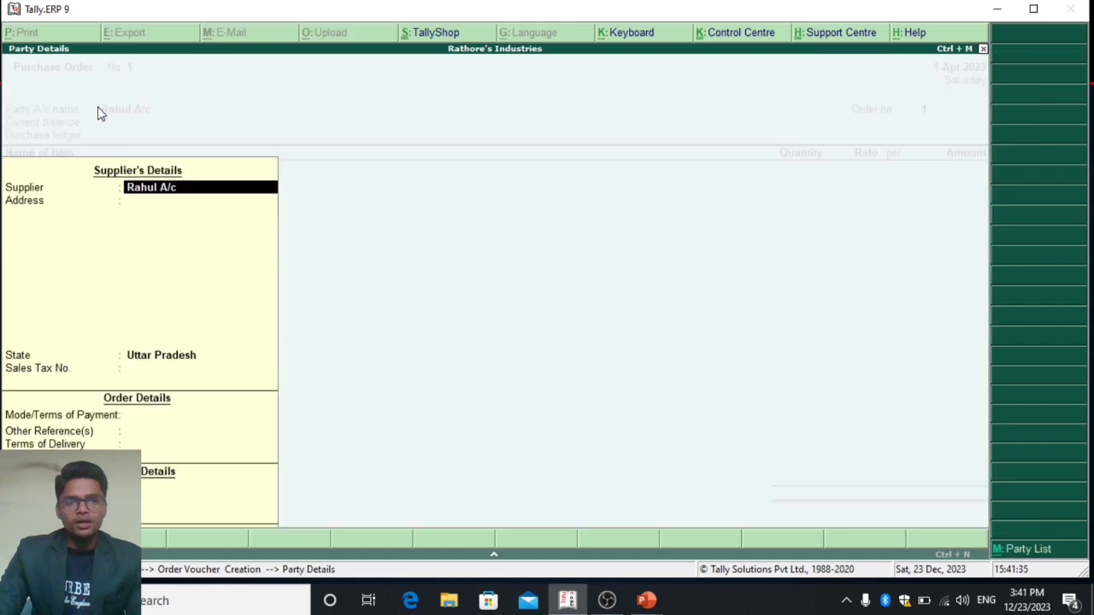
Go through the supplier, order and despatch details without adding entries, and accept the party details
{"action": "key", "text": "Return"}
{"action": "key", "text": "Return"}
{"action": "key", "text": "Return"}
{"action": "key", "text": "Return"}
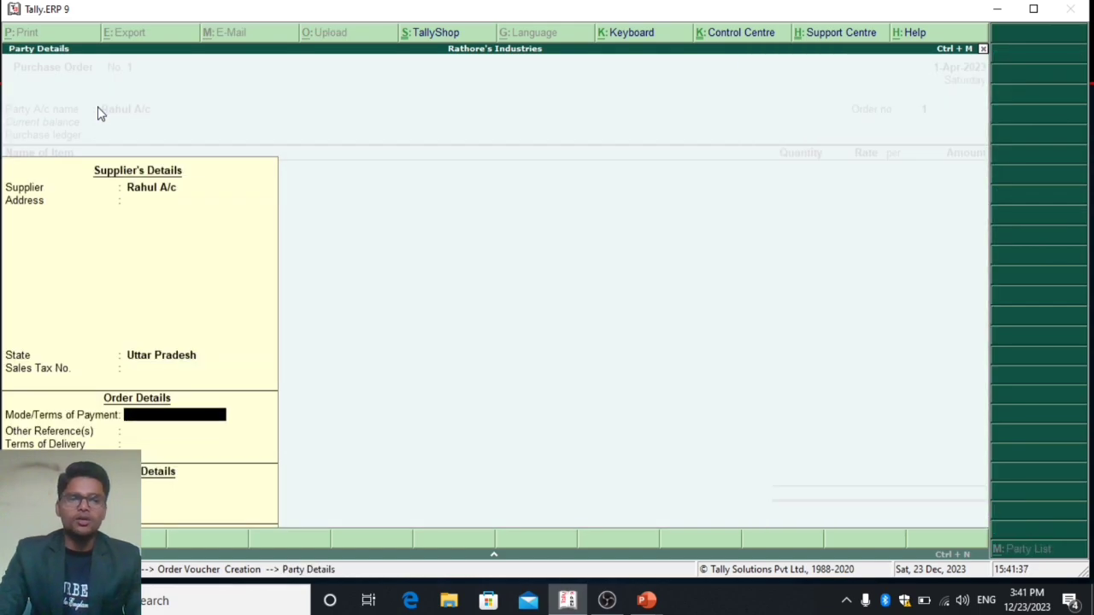
{"action": "key", "text": "BackSpace"}
{"action": "key", "text": "BackSpace"}
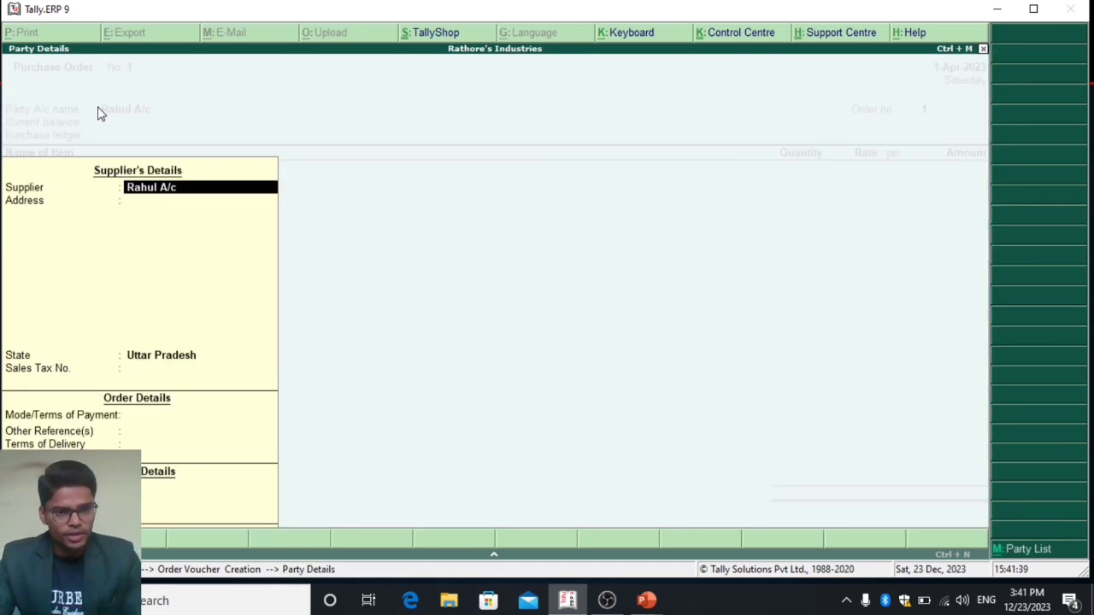
{"action": "key", "text": "Return"}
{"action": "key", "text": "Return"}
{"action": "key", "text": "Return"}
{"action": "key", "text": "Return"}
{"action": "key", "text": "Return"}
{"action": "key", "text": "Return"}
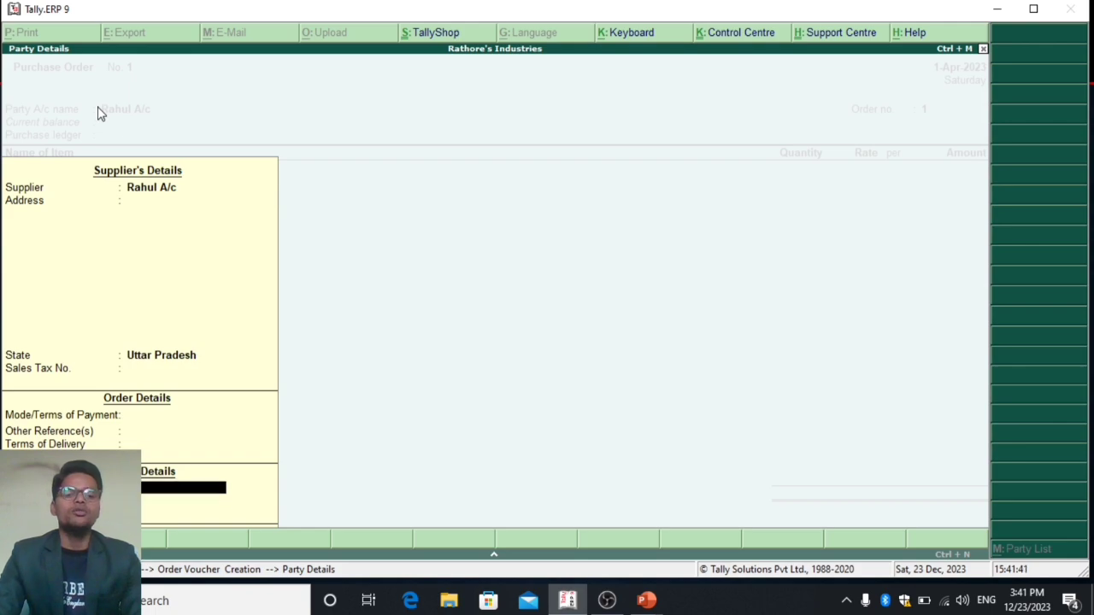
{"action": "key", "text": "ctrl+a"}
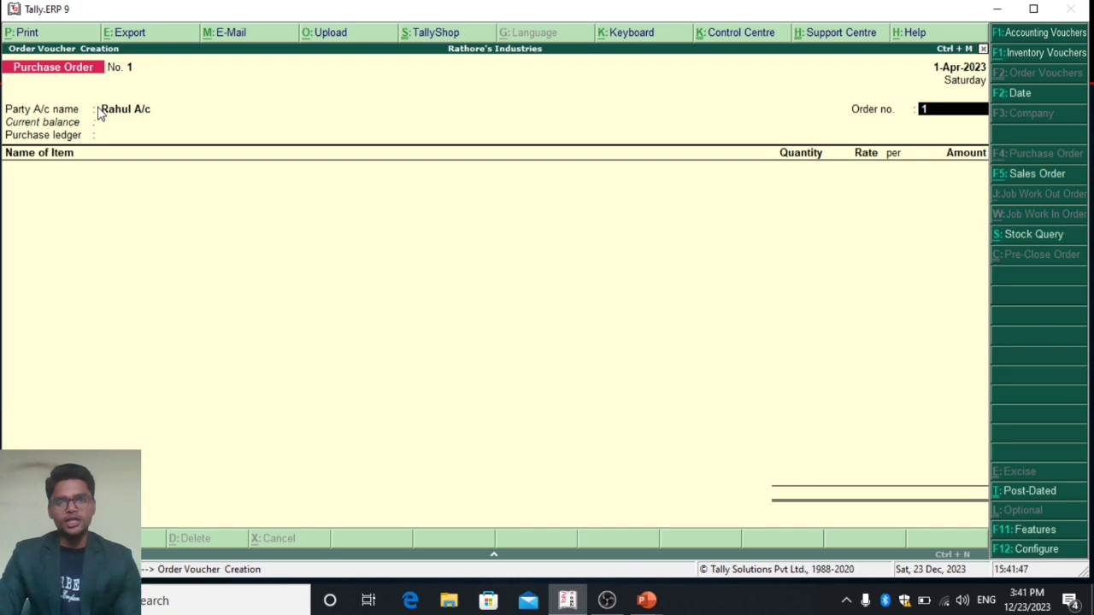
Try "a" and then 7 as the purchase order's order number
{"action": "type", "text": "a"}
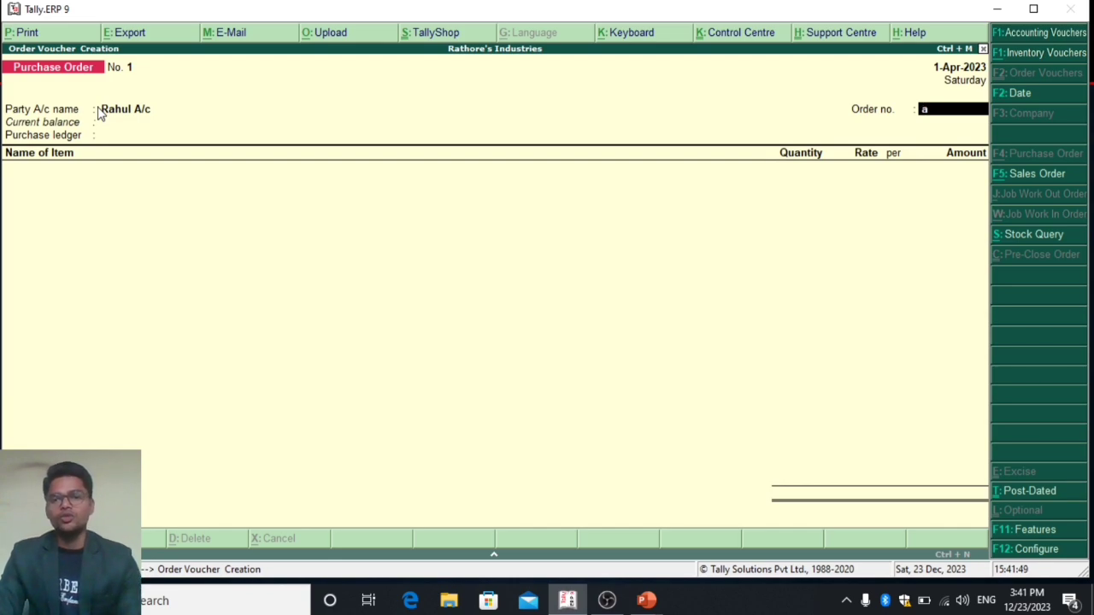
{"action": "key", "text": "Return"}
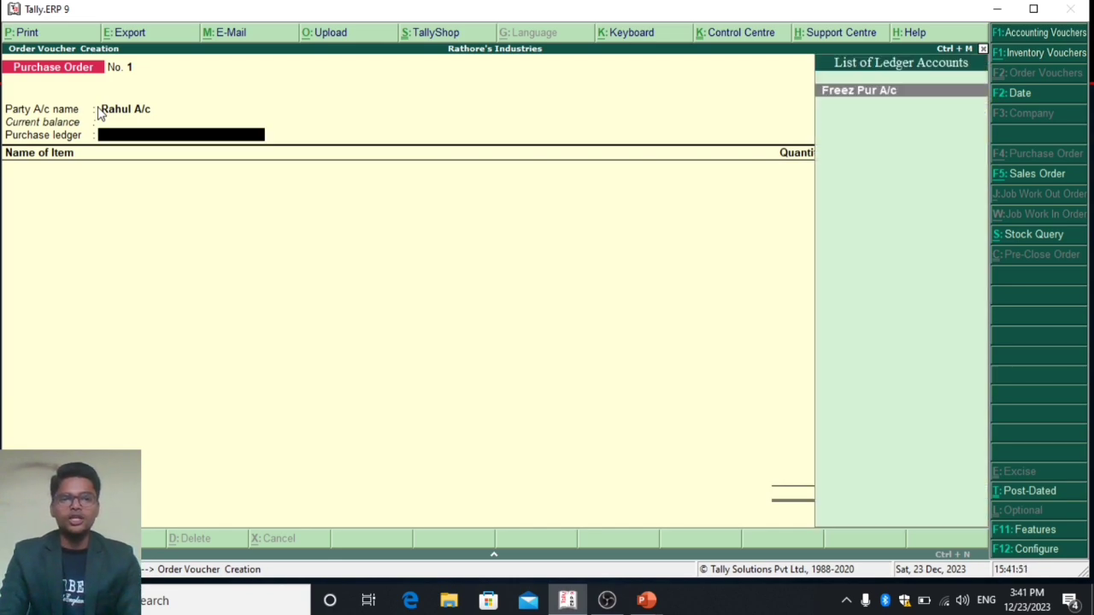
{"action": "key", "text": "BackSpace"}
{"action": "type", "text": "7"}
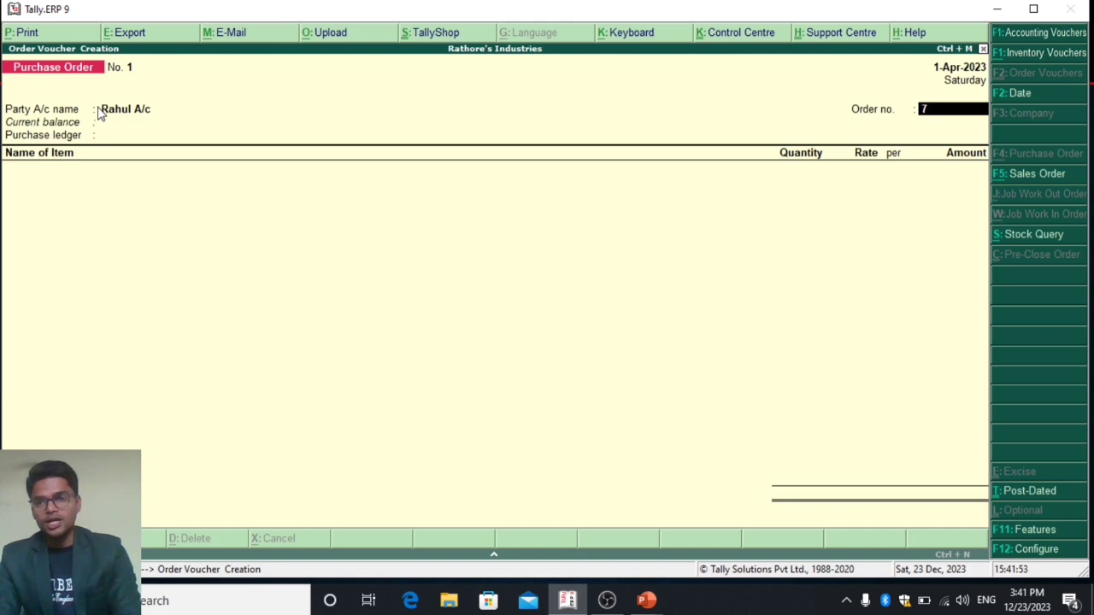
{"action": "key", "text": "Return"}
{"action": "key", "text": "BackSpace"}
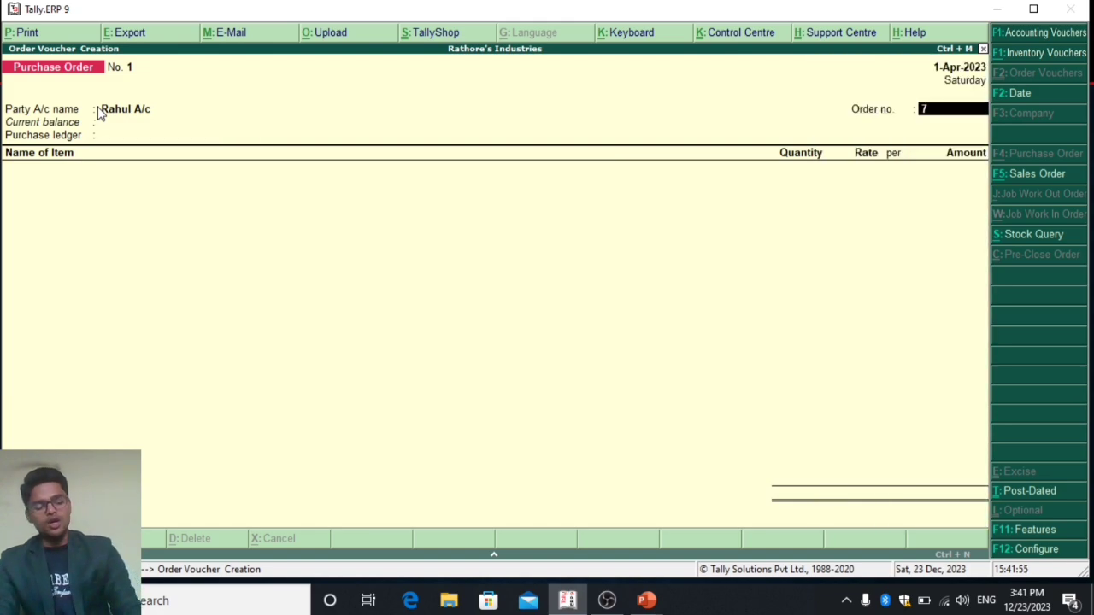
Set the order number to 1 and choose Freez Pur A/c as the purchase ledger
{"action": "type", "text": "1"}
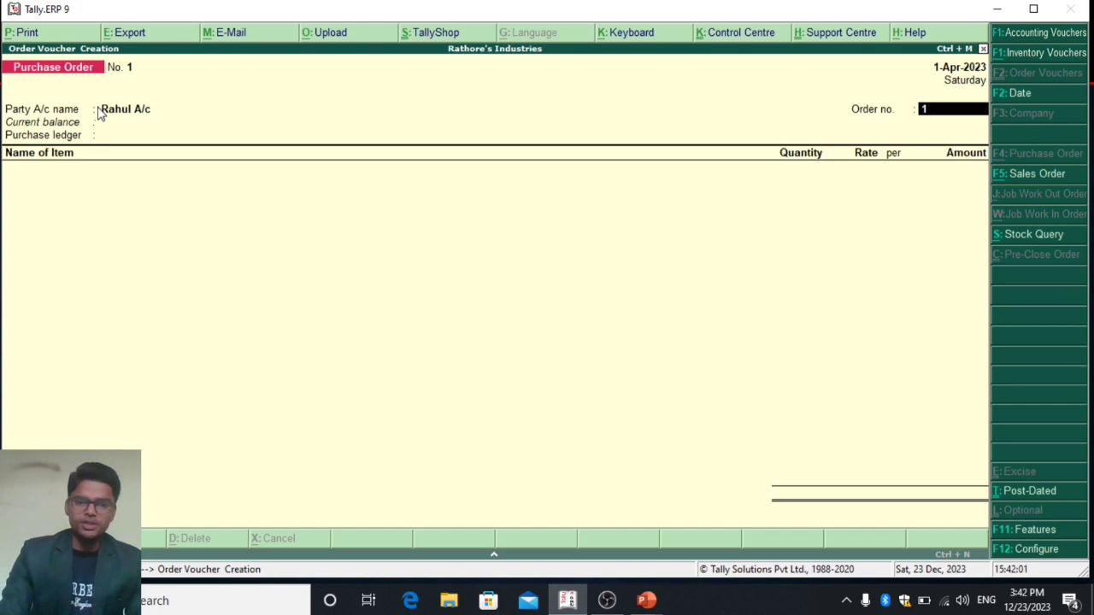
{"action": "key", "text": "Return"}
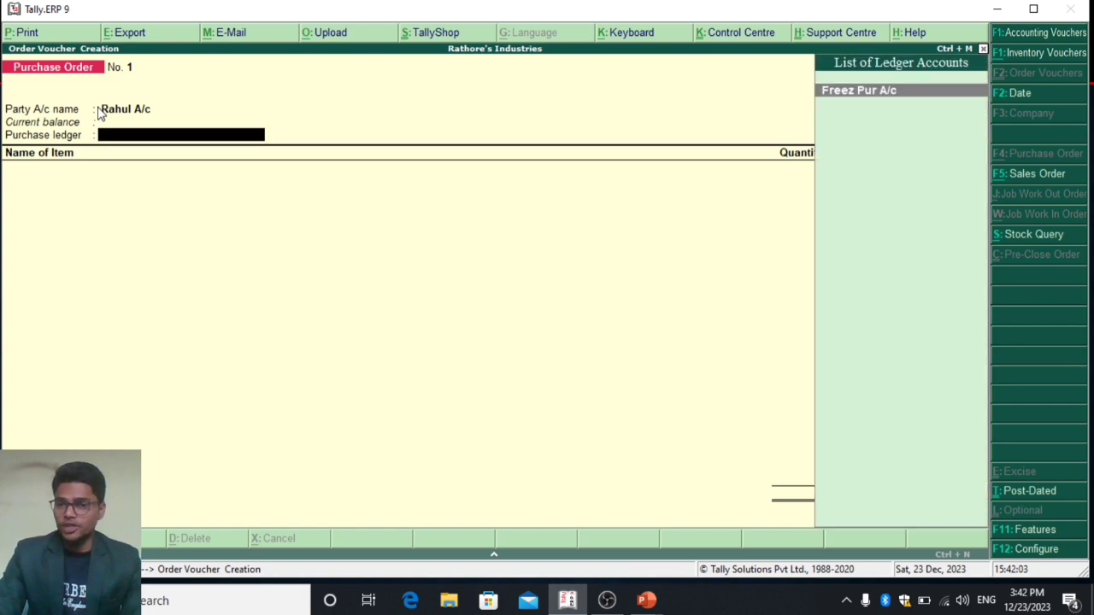
{"action": "key", "text": "Return"}
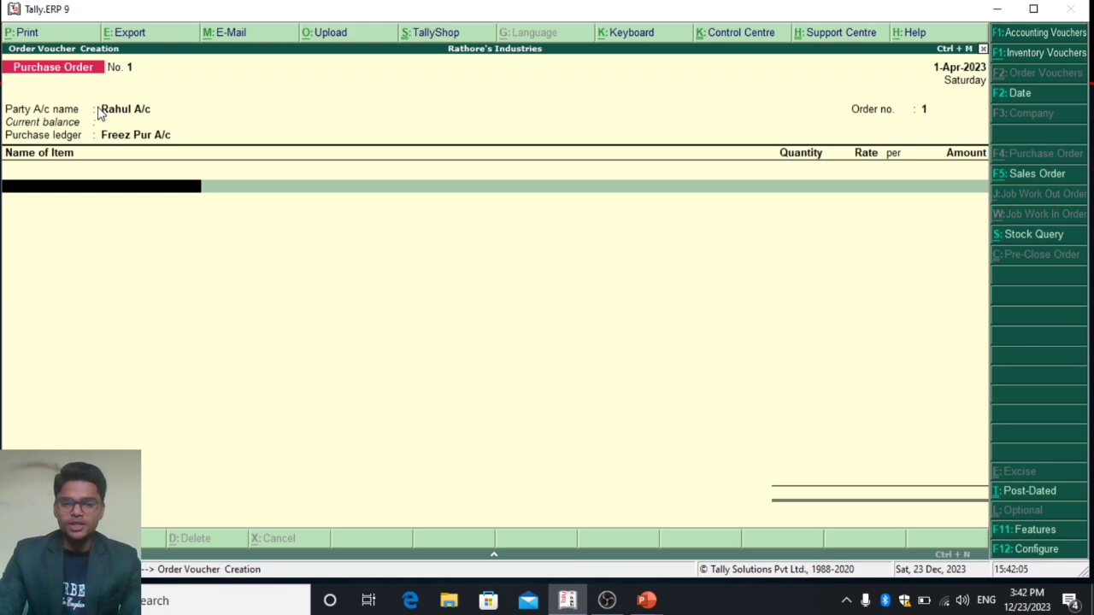
Add the stock item LG to the purchase order, due in 10 days, with 20 pcs at a rate of 10,000
{"action": "key", "text": "Down"}
{"action": "key", "text": "Down"}
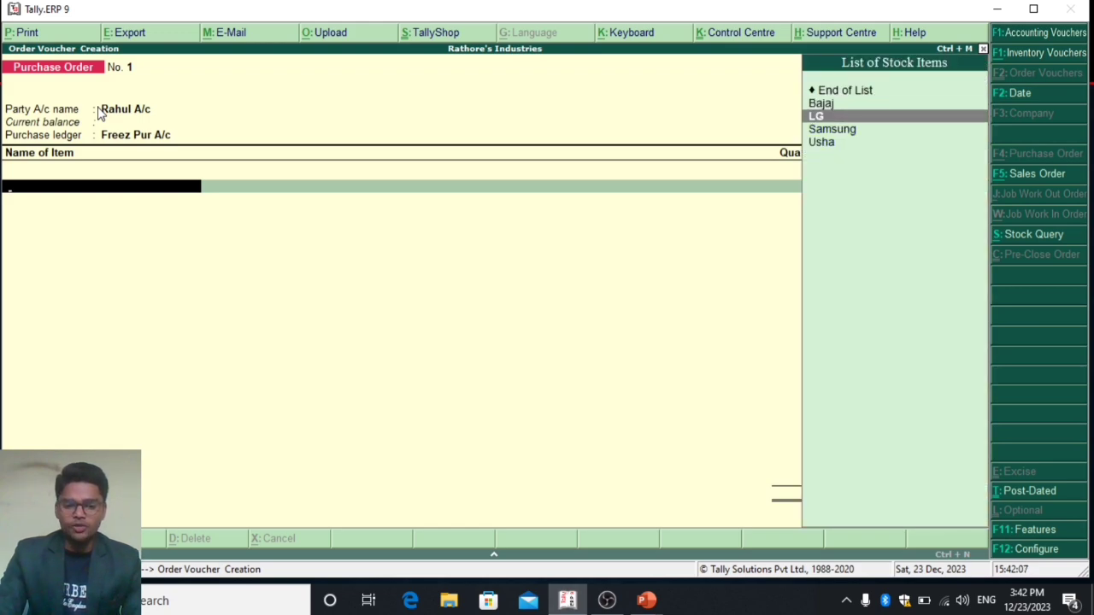
{"action": "key", "text": "Return"}
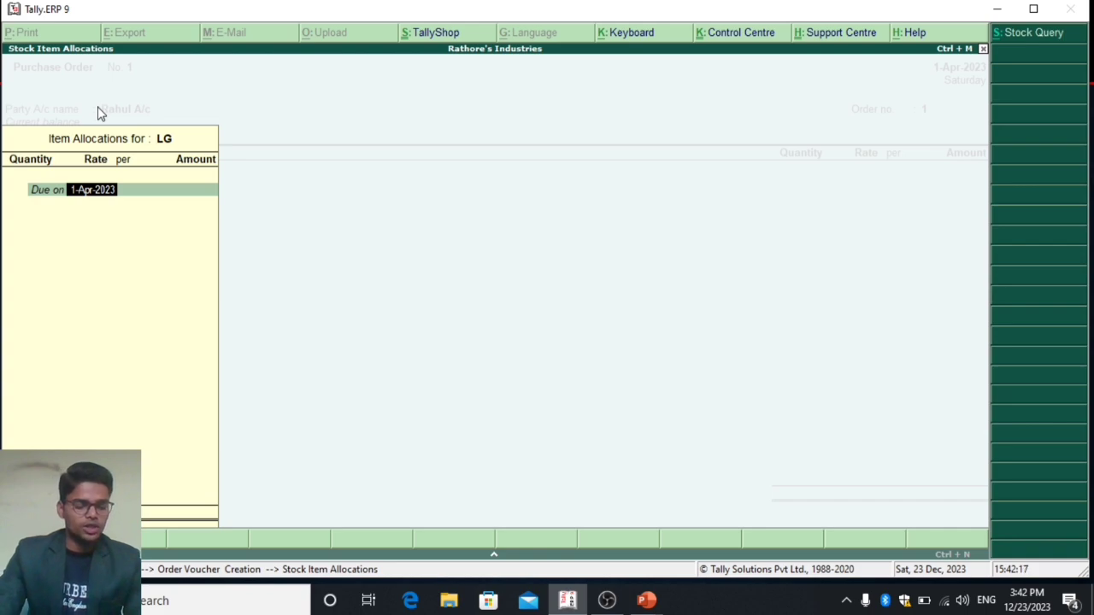
{"action": "type", "text": "10"}
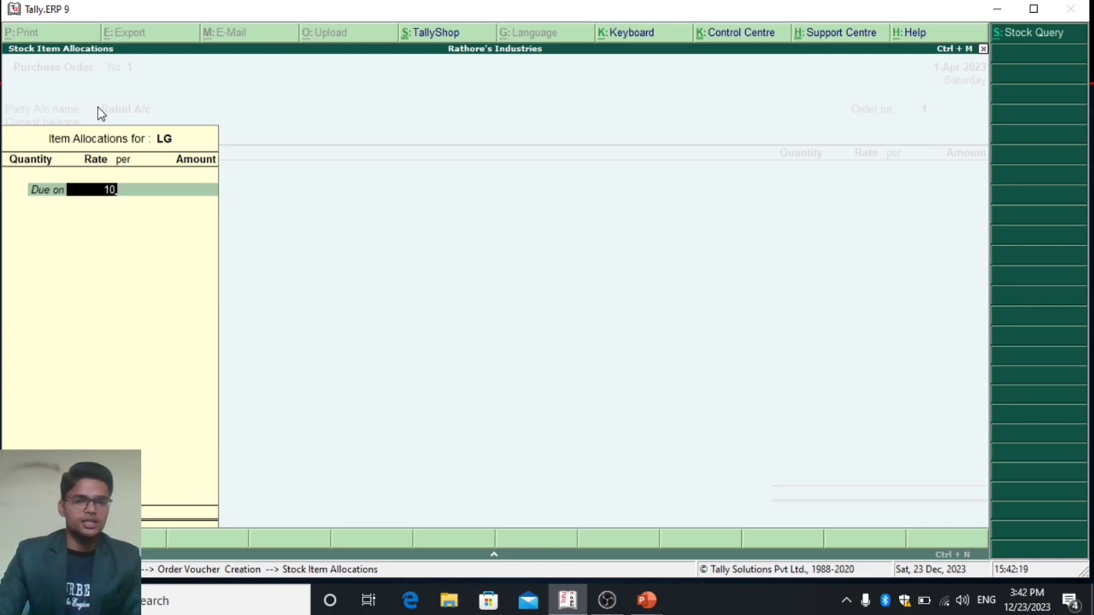
{"action": "key", "text": "Return"}
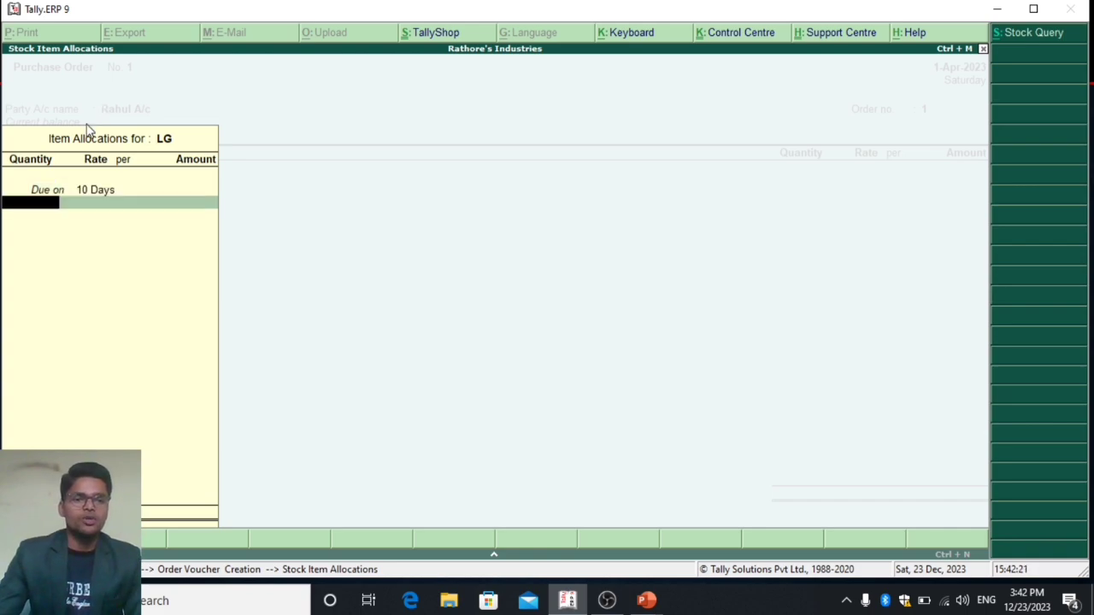
{"action": "type", "text": "20 pcs"}
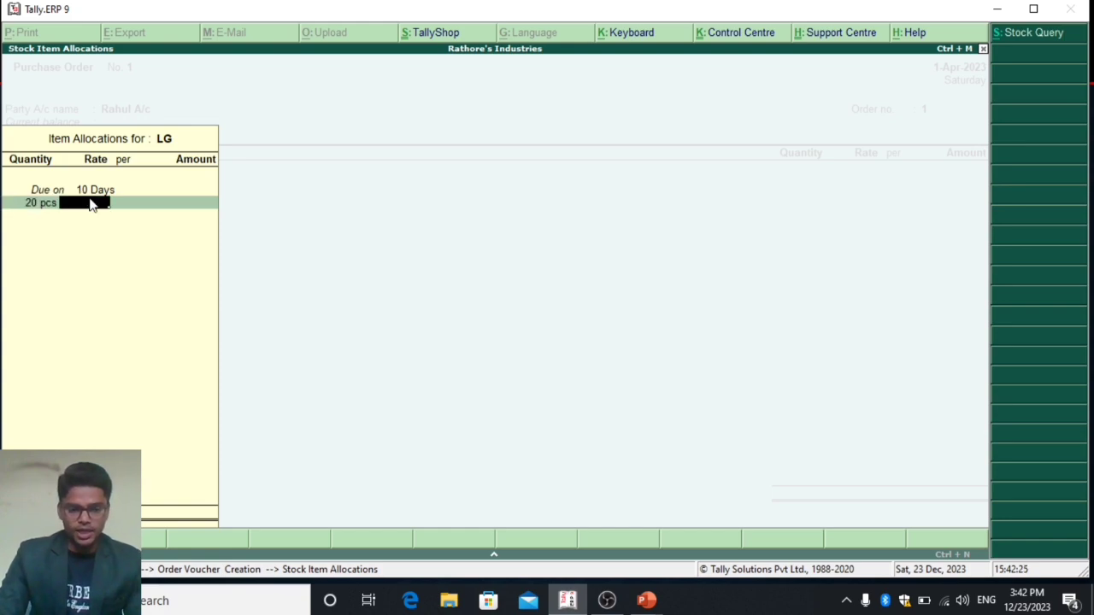
{"action": "type", "text": "10000"}
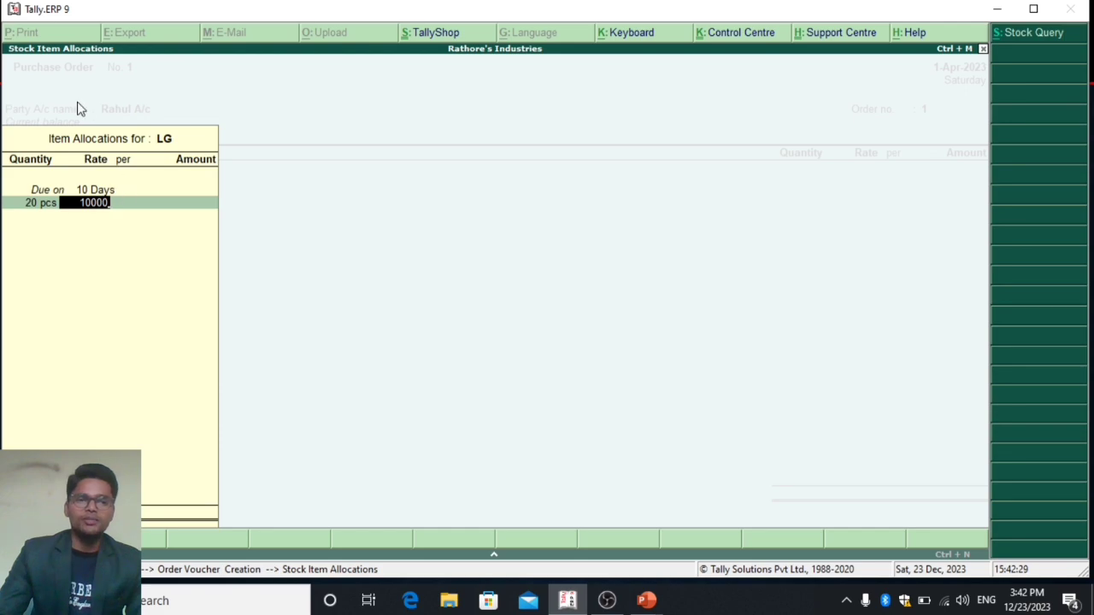
{"action": "key", "text": "Return"}
{"action": "key", "text": "Return"}
{"action": "key", "text": "Return"}
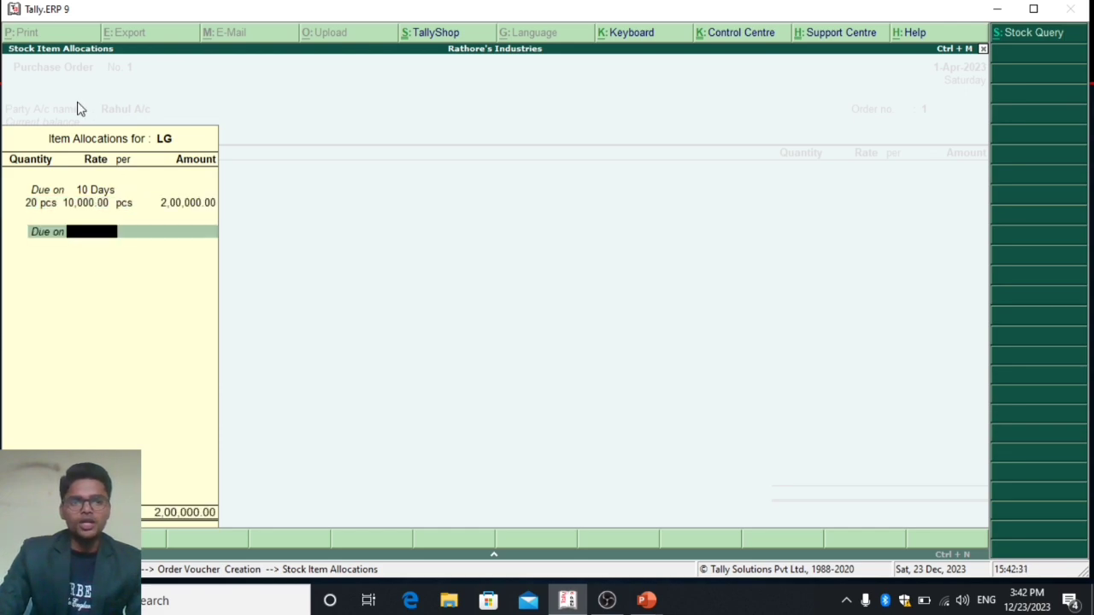
{"action": "key", "text": "Return"}
{"action": "key", "text": "Return"}
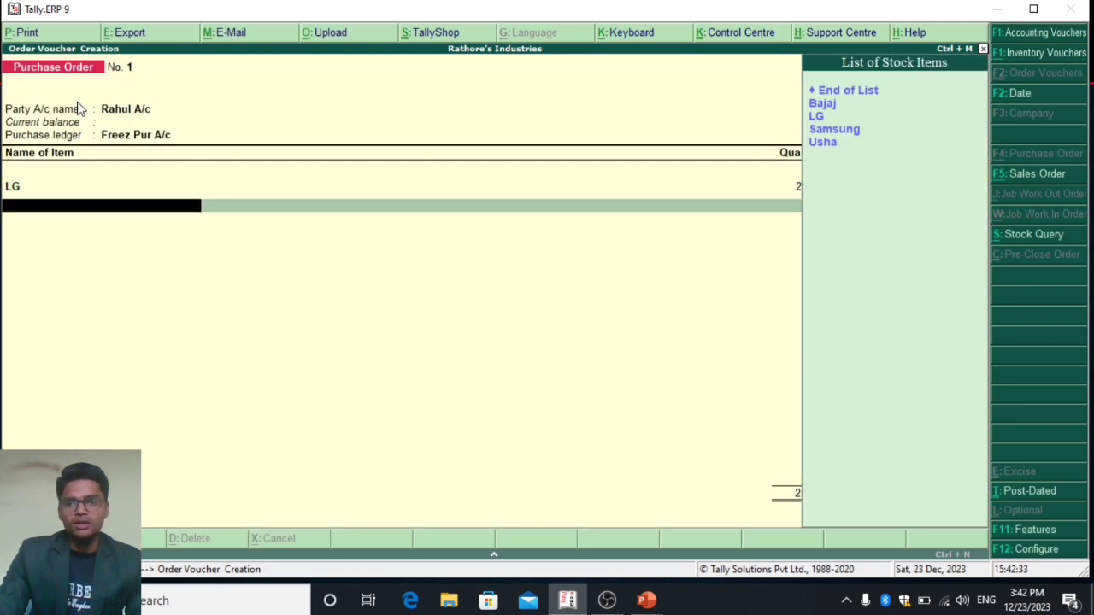
Add the stock item Samsung, due in 10 days, with 20 pcs at a rate of 15,000, and end the item list
{"action": "key", "text": "Down"}
{"action": "key", "text": "Down"}
{"action": "key", "text": "Down"}
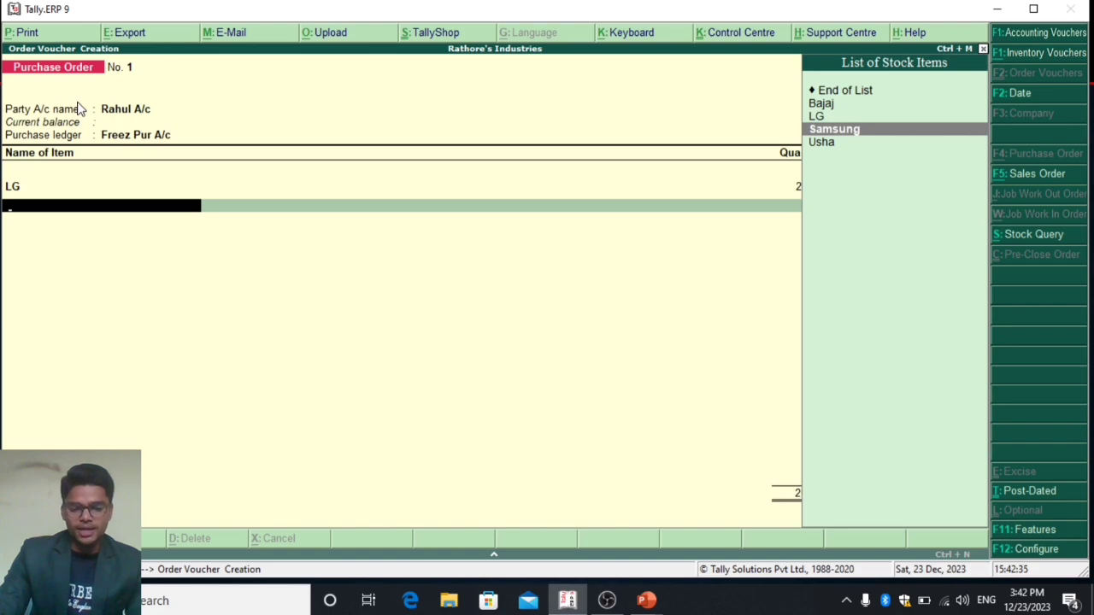
{"action": "key", "text": "Return"}
{"action": "type", "text": "10"}
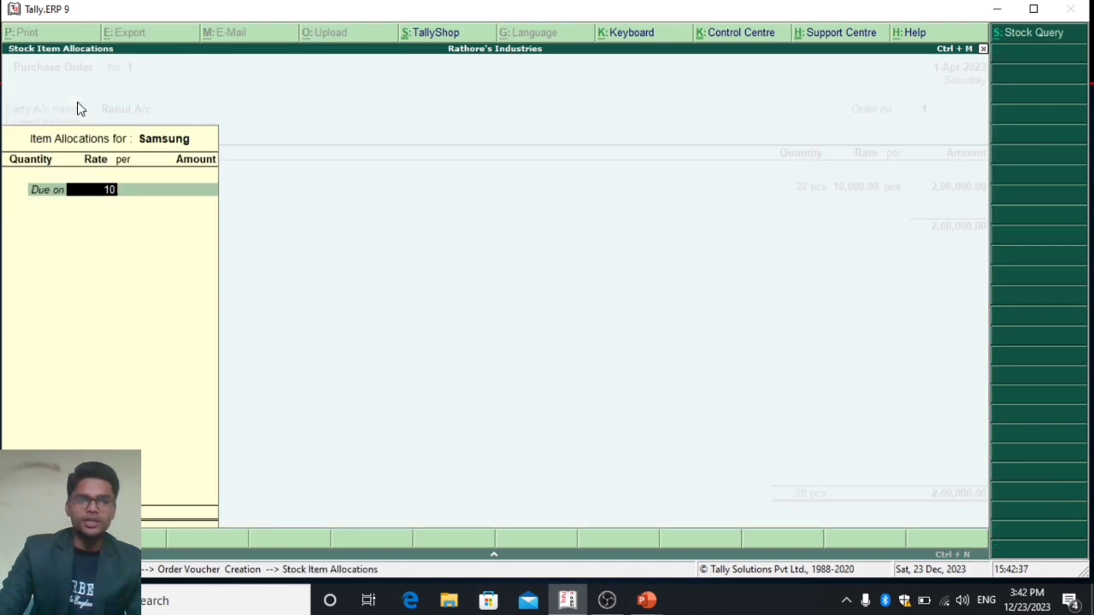
{"action": "key", "text": "Return"}
{"action": "type", "text": "20"}
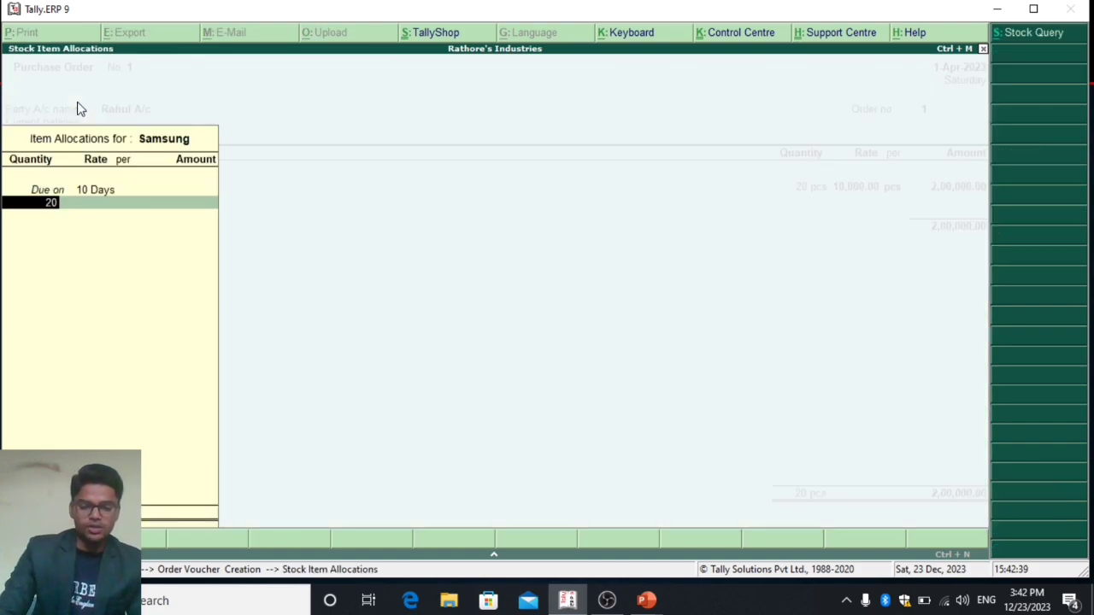
{"action": "key", "text": "Return"}
{"action": "type", "text": "15000"}
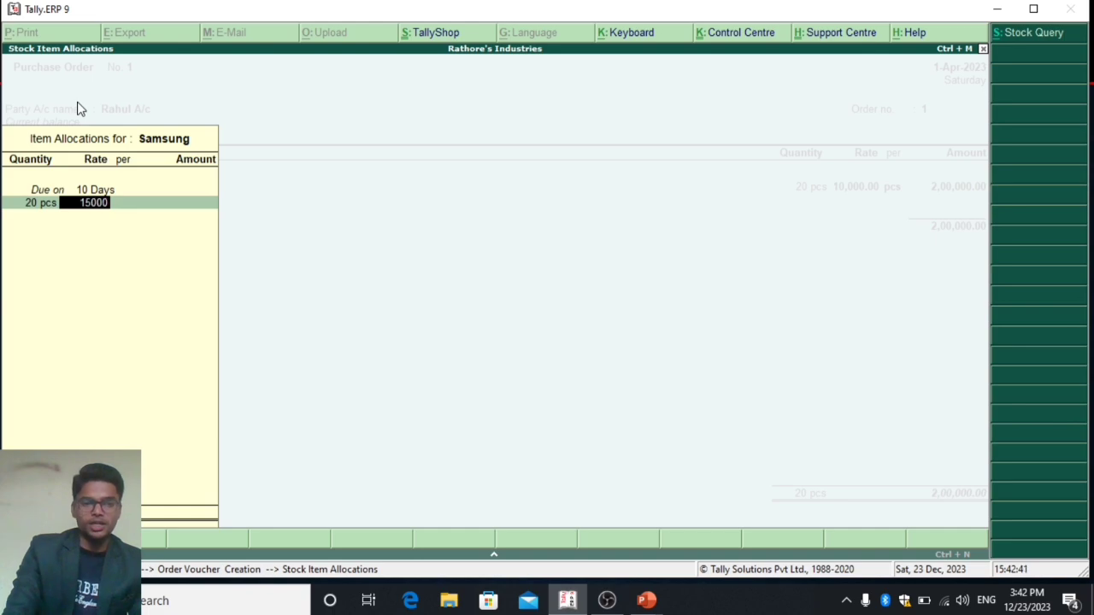
{"action": "key", "text": "Return"}
{"action": "key", "text": "Return"}
{"action": "key", "text": "Return"}
{"action": "key", "text": "Return"}
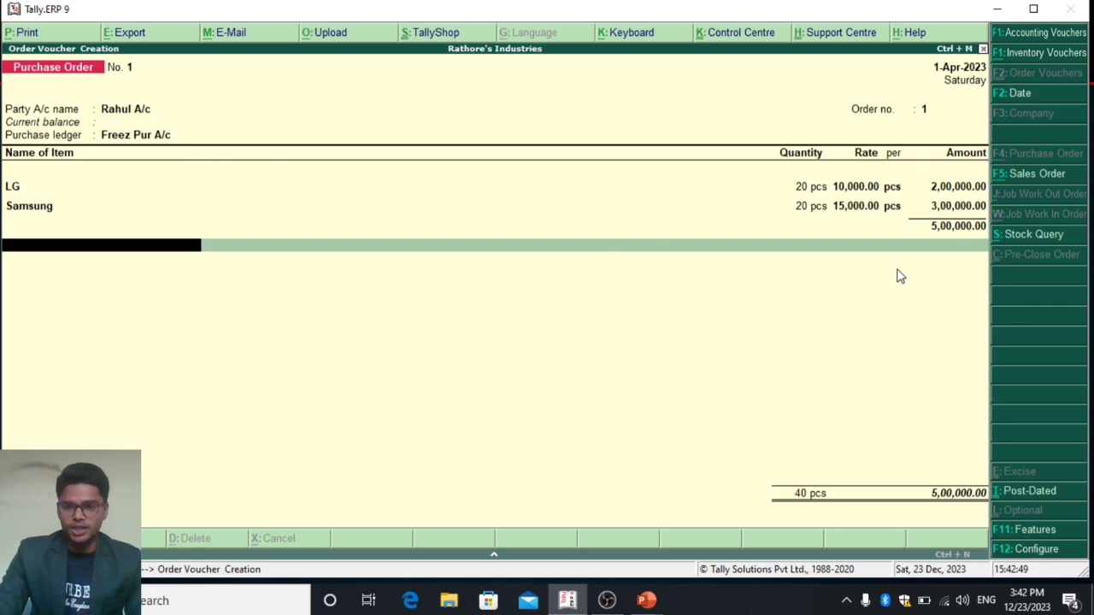
{"action": "key", "text": "Return"}
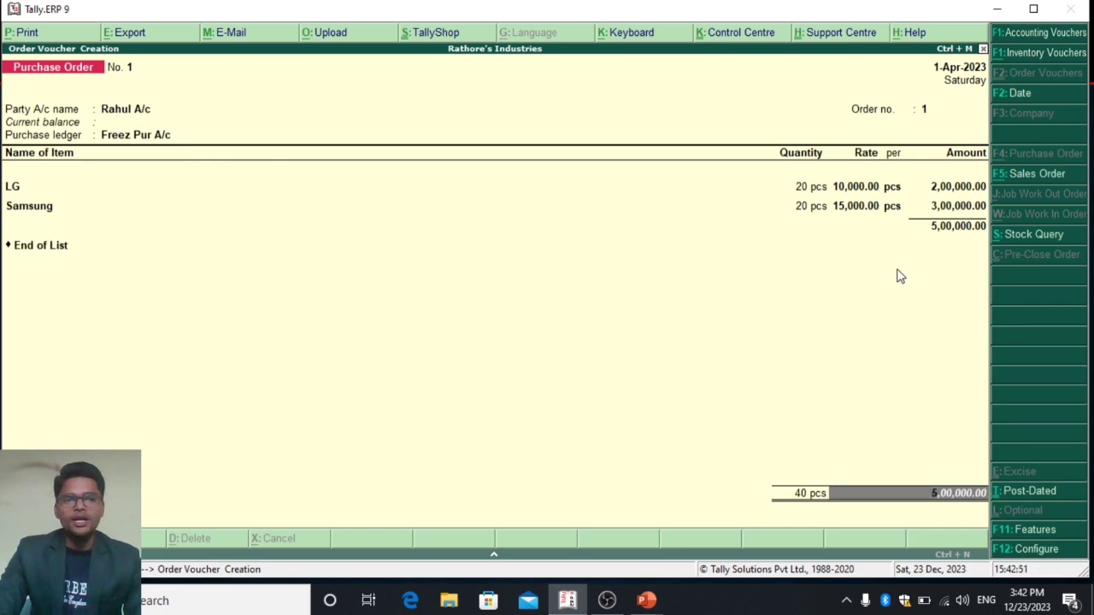
Save the purchase order and start a new sales order voucher
{"action": "key", "text": "Return"}
{"action": "key", "text": "Return"}
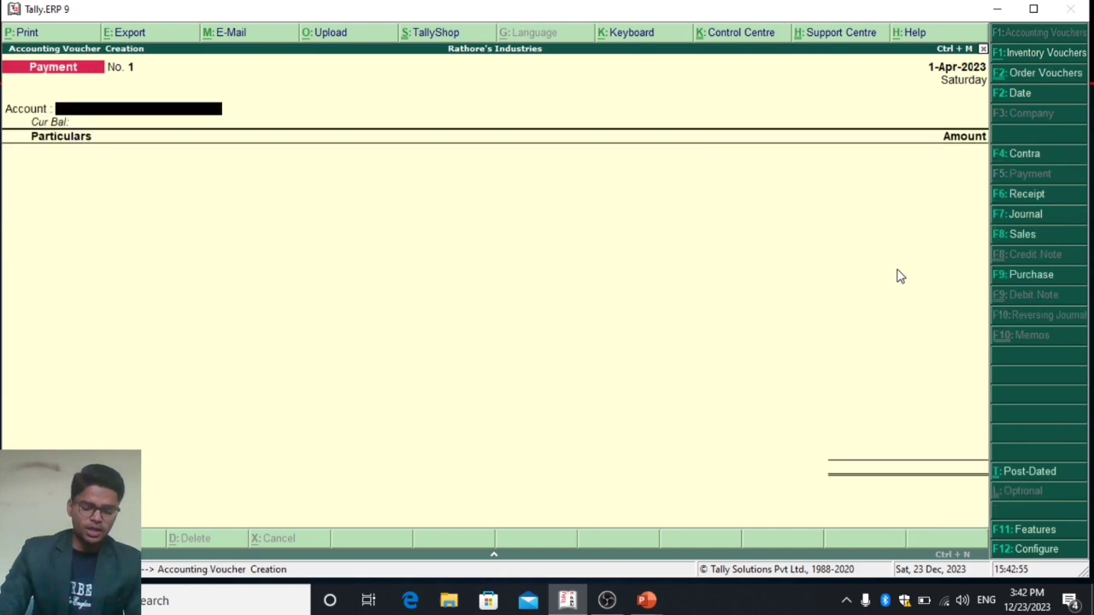
{"action": "key", "text": "alt+F5"}
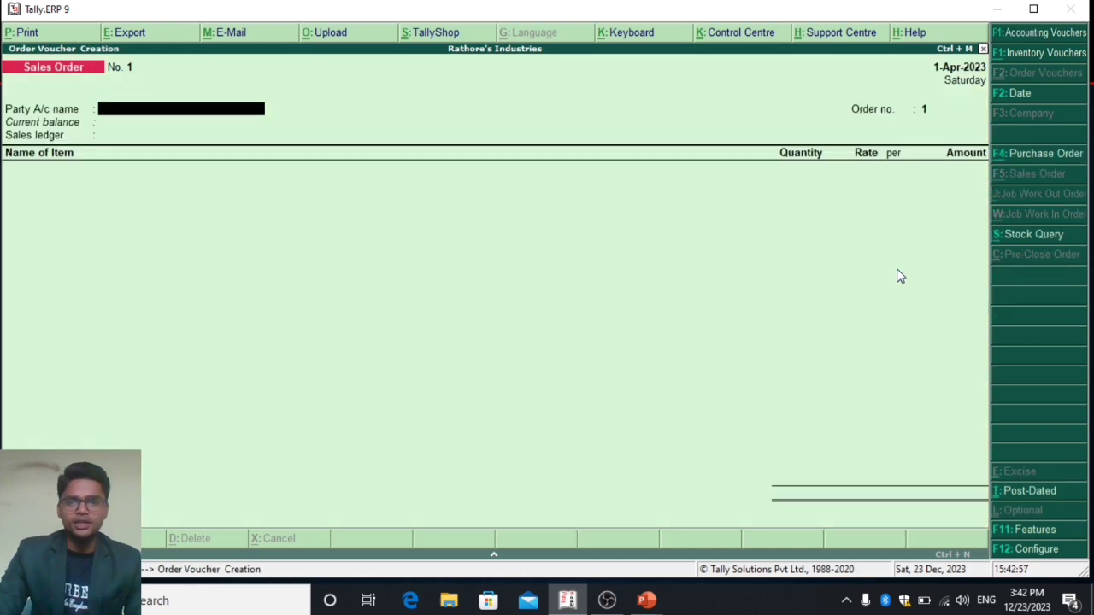
Choose the first customer account in the ledger list as the sales order's party
{"action": "key", "text": "Down"}
{"action": "key", "text": "Down"}
{"action": "key", "text": "Up"}
{"action": "key", "text": "Up"}
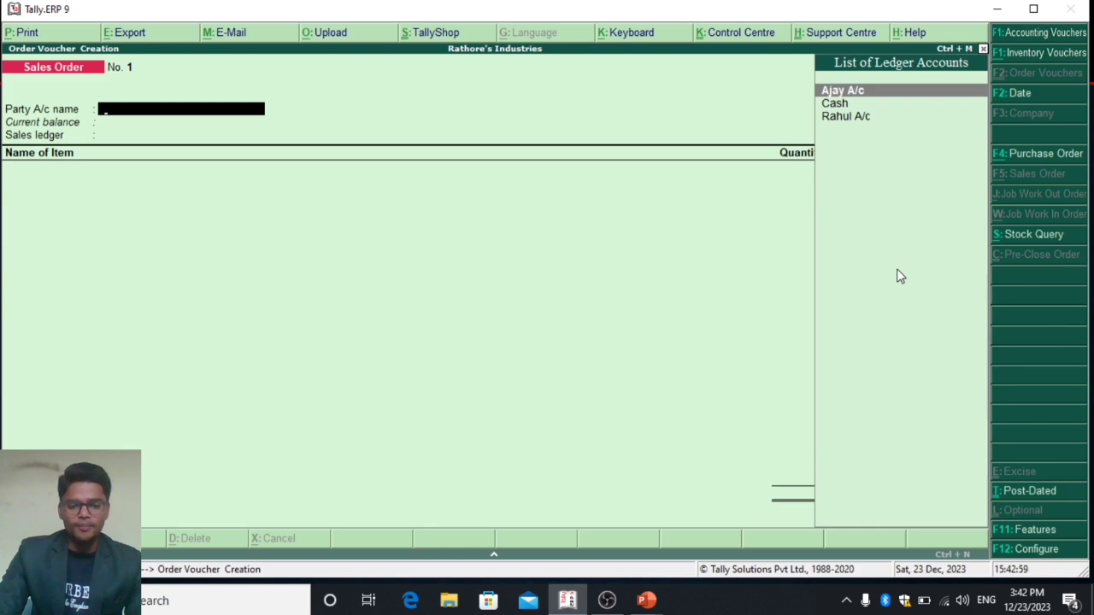
{"action": "key", "text": "Return"}
Accept the default party details and order number 1, and choose Cooler Sale A/c as the sales ledger
{"action": "key", "text": "Return"}
{"action": "key", "text": "Return"}
{"action": "key", "text": "Return"}
{"action": "key", "text": "Return"}
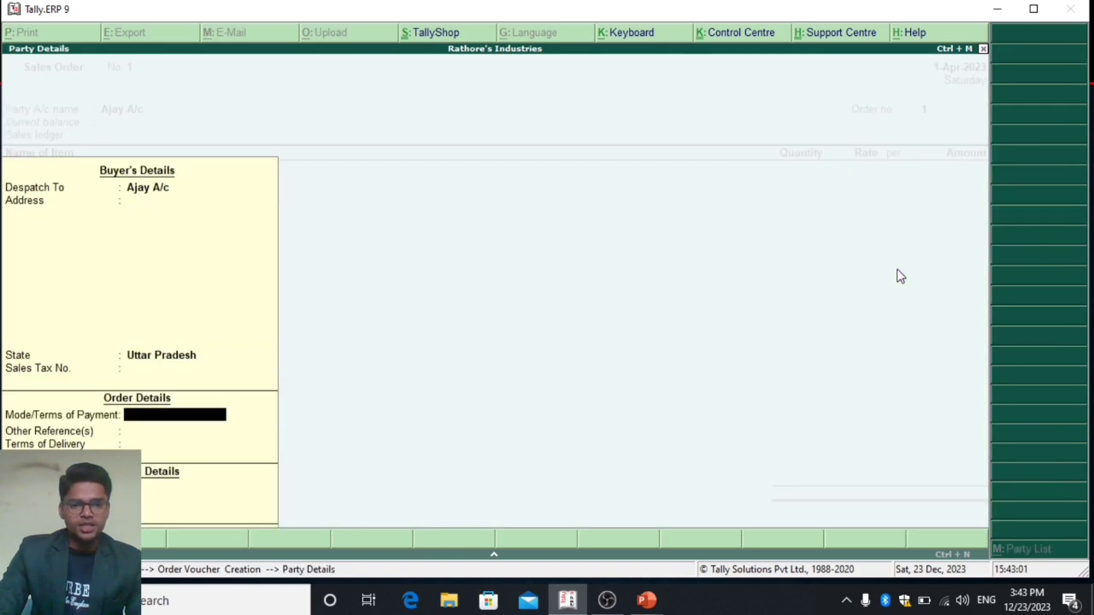
{"action": "key", "text": "Return"}
{"action": "key", "text": "Return"}
{"action": "key", "text": "Return"}
{"action": "key", "text": "Return"}
{"action": "key", "text": "Return"}
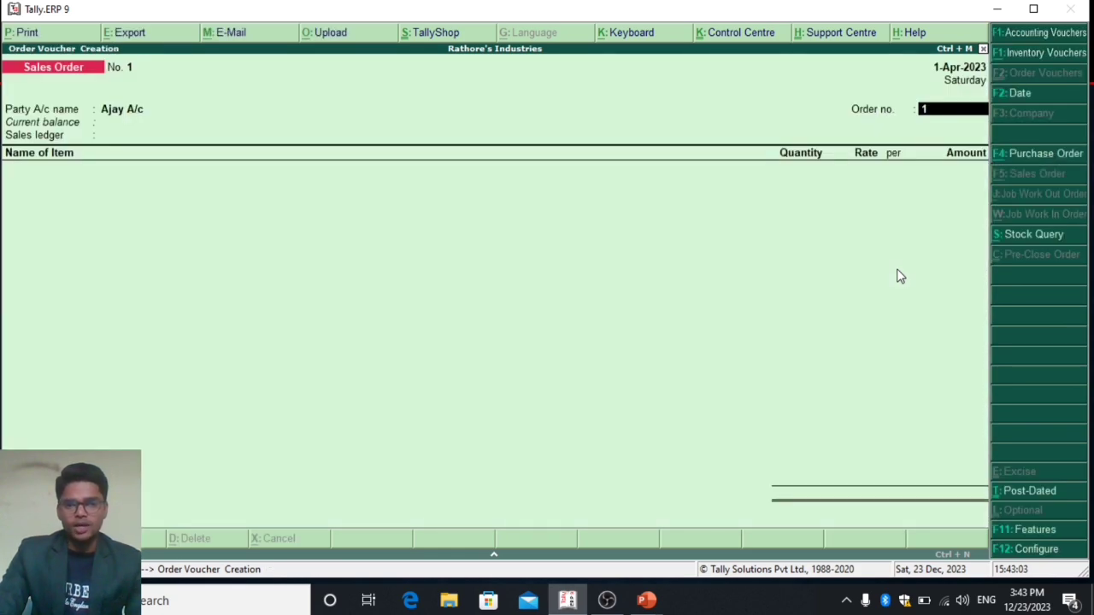
{"action": "key", "text": "Return"}
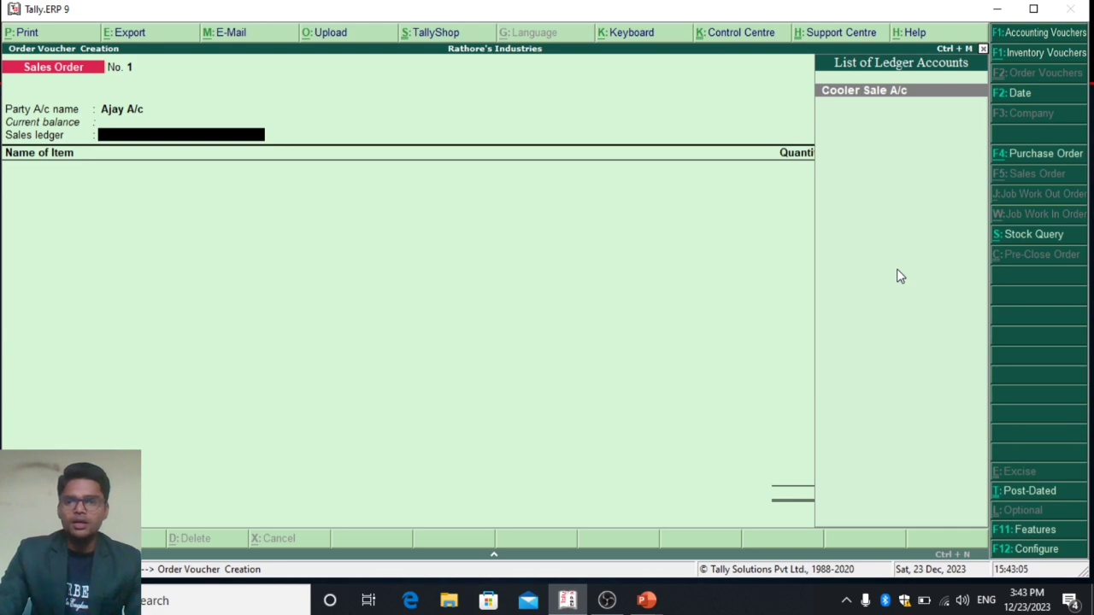
{"action": "key", "text": "Return"}
Add the stock item Usha to the sales order, due in 15 days, with 100 pcs at a rate of 2,000
{"action": "key", "text": "Down"}
{"action": "key", "text": "Down"}
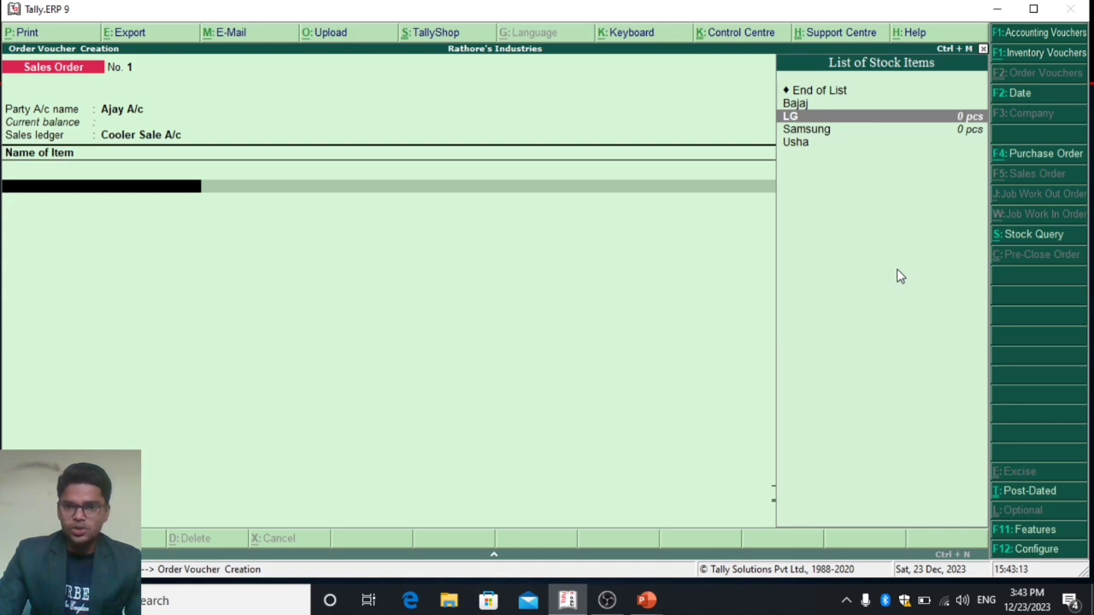
{"action": "key", "text": "Down"}
{"action": "key", "text": "Down"}
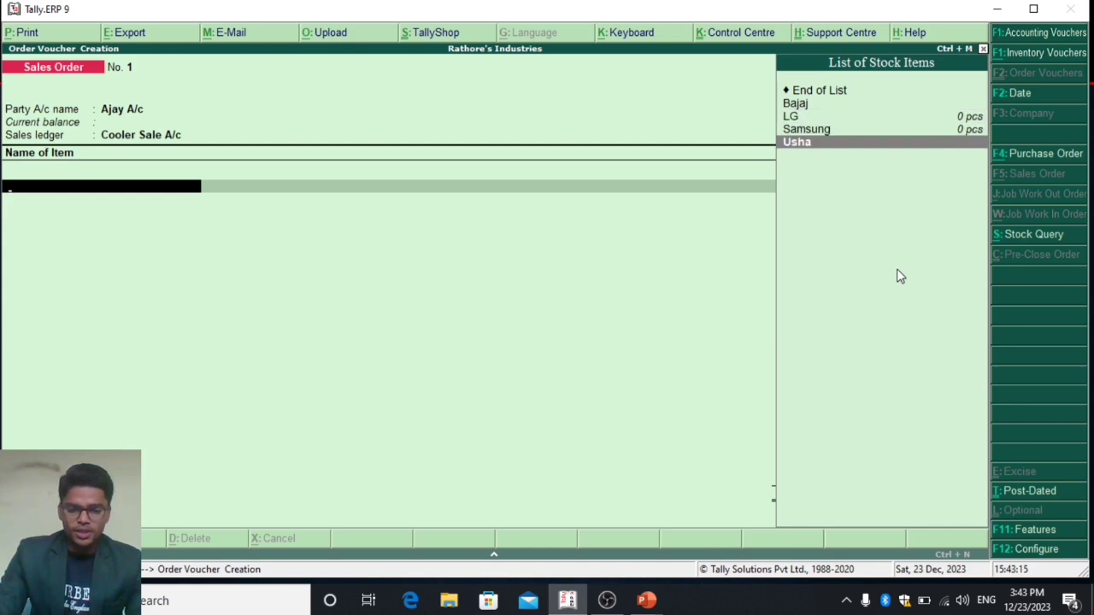
{"action": "key", "text": "Return"}
{"action": "type", "text": "15"}
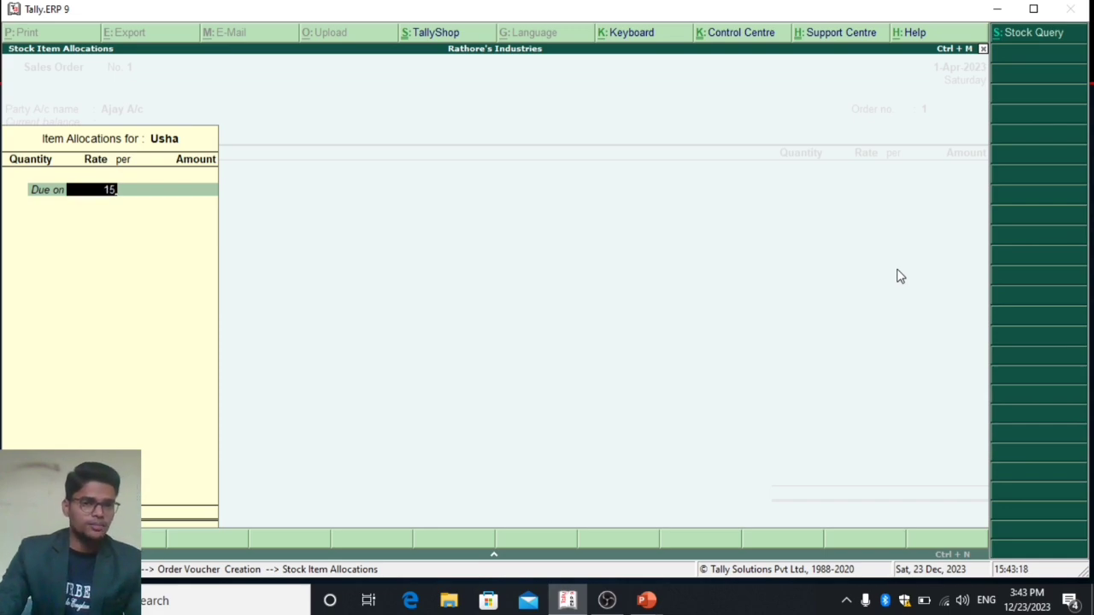
{"action": "key", "text": "Return"}
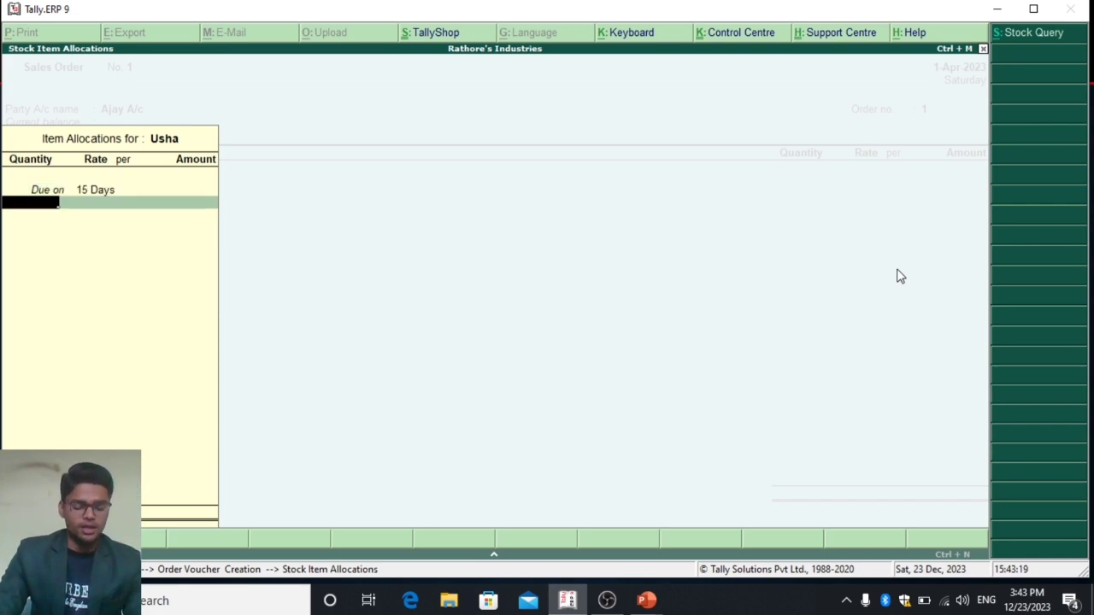
{"action": "type", "text": "100"}
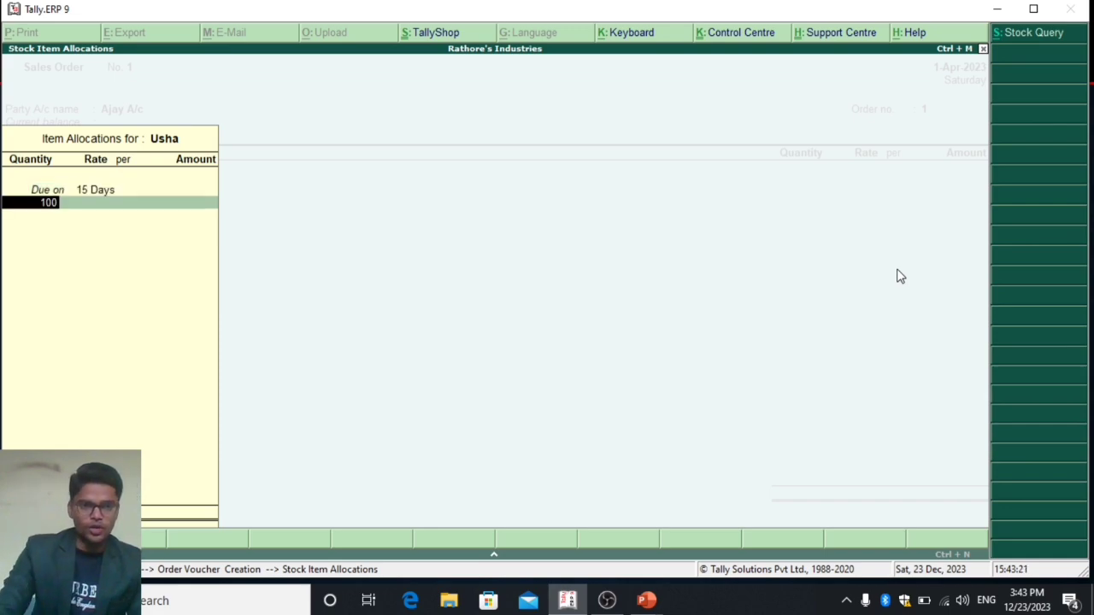
{"action": "key", "text": "Return"}
{"action": "key", "text": "Return"}
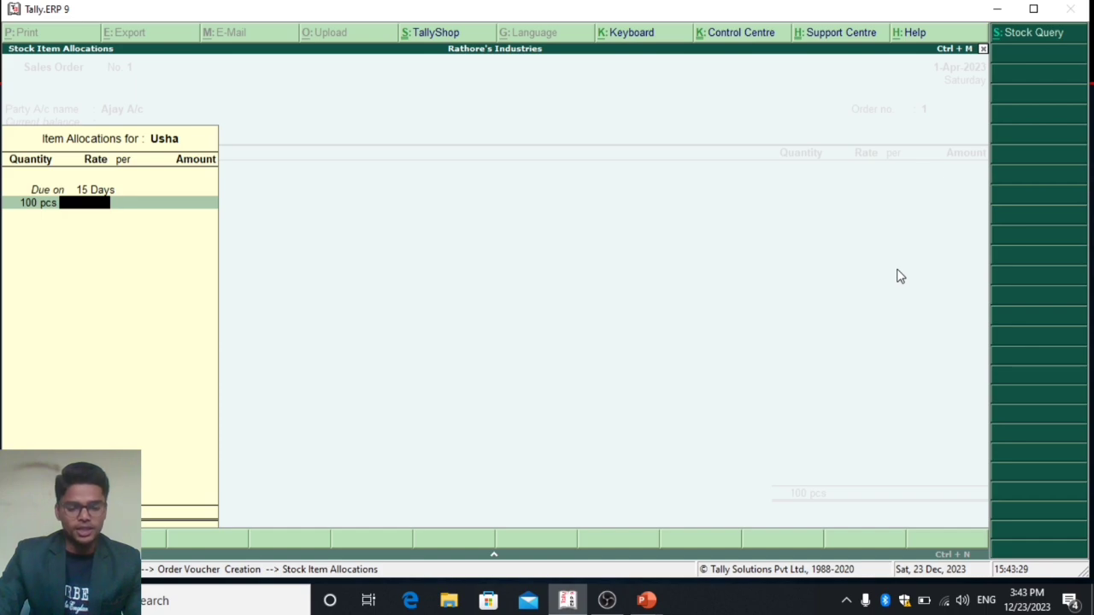
{"action": "type", "text": "2000"}
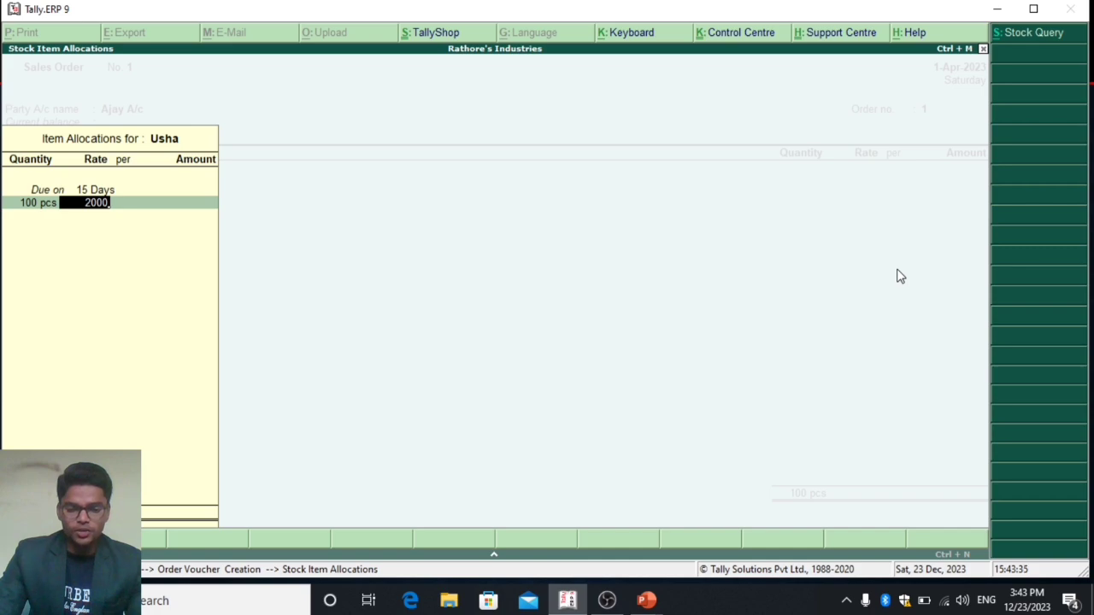
{"action": "key", "text": "Return"}
{"action": "key", "text": "Return"}
{"action": "key", "text": "Return"}
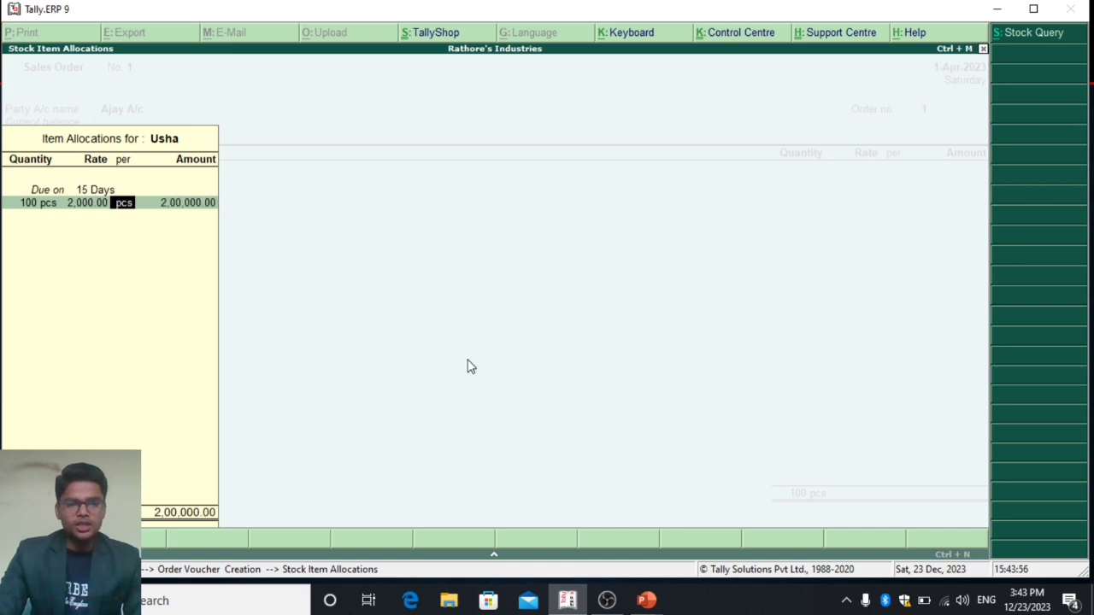
{"action": "key", "text": "Return"}
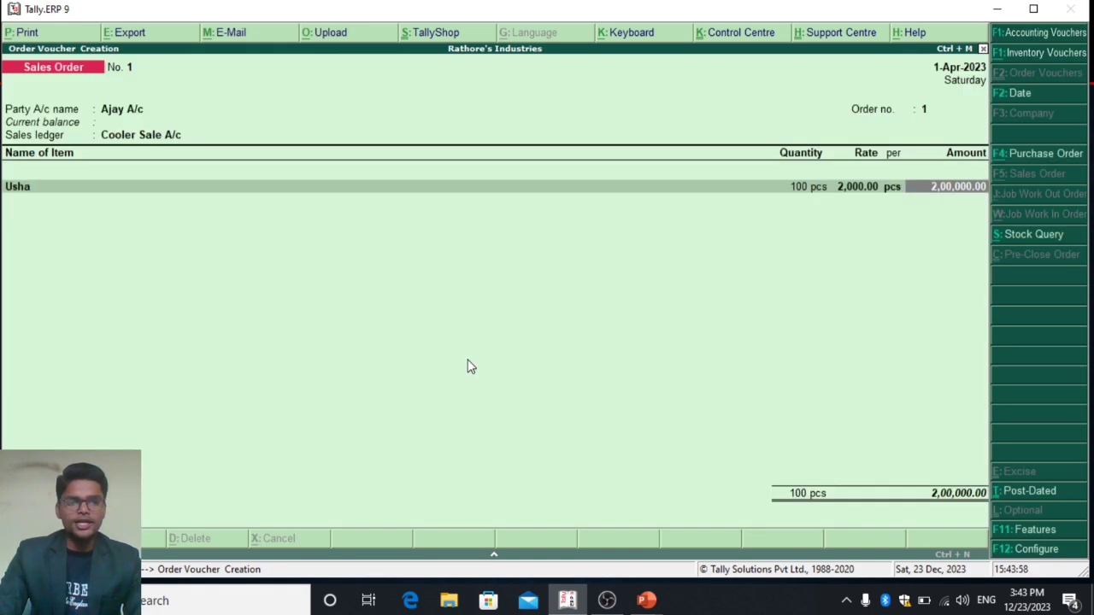
{"action": "key", "text": "Return"}
Add the stock item Bajaj to the sales order, due in 15 days, with 100 pcs at a rate of 2,000
{"action": "key", "text": "Down"}
{"action": "key", "text": "Down"}
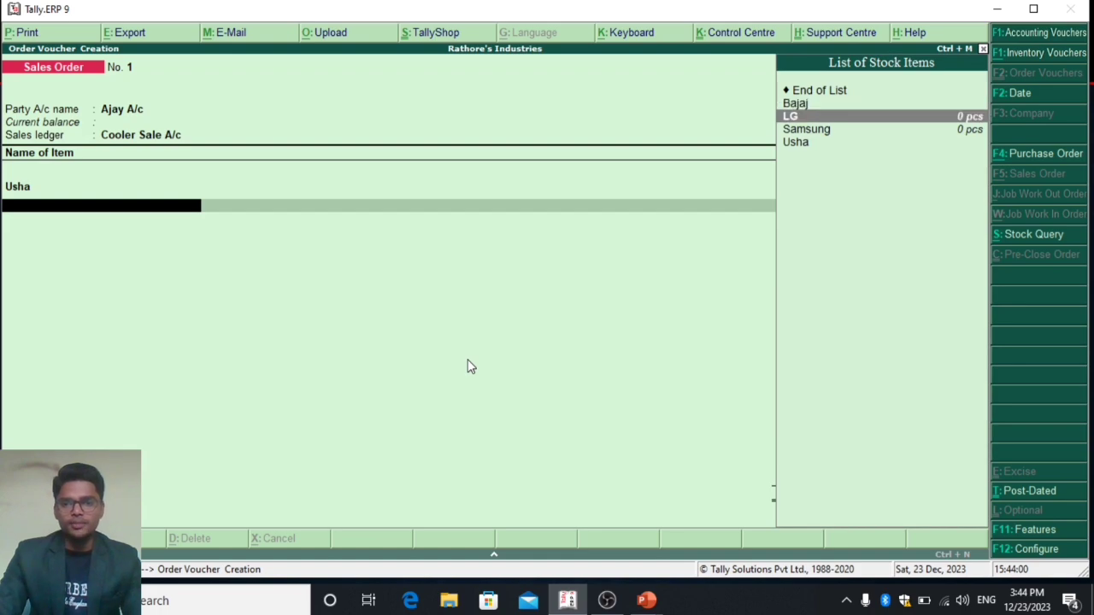
{"action": "key", "text": "Up"}
{"action": "key", "text": "Return"}
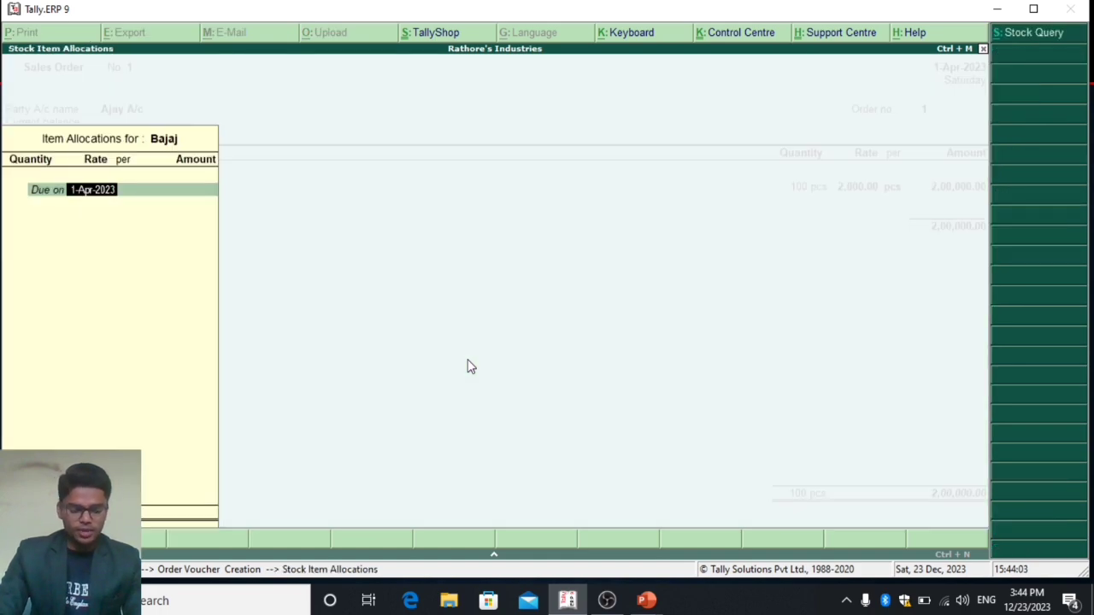
{"action": "type", "text": "15"}
{"action": "key", "text": "Return"}
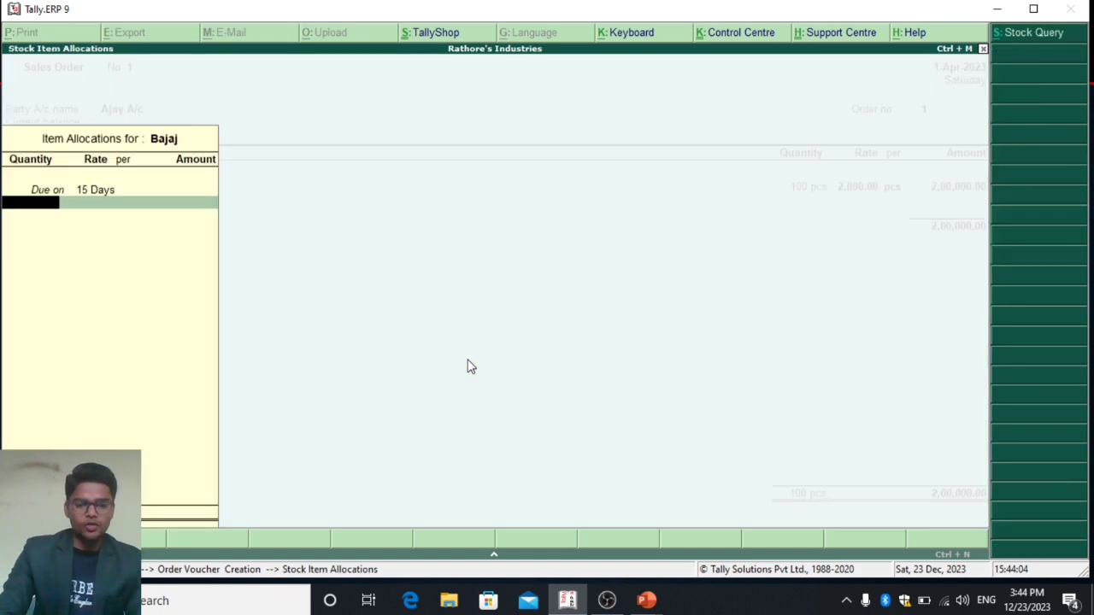
{"action": "type", "text": "100"}
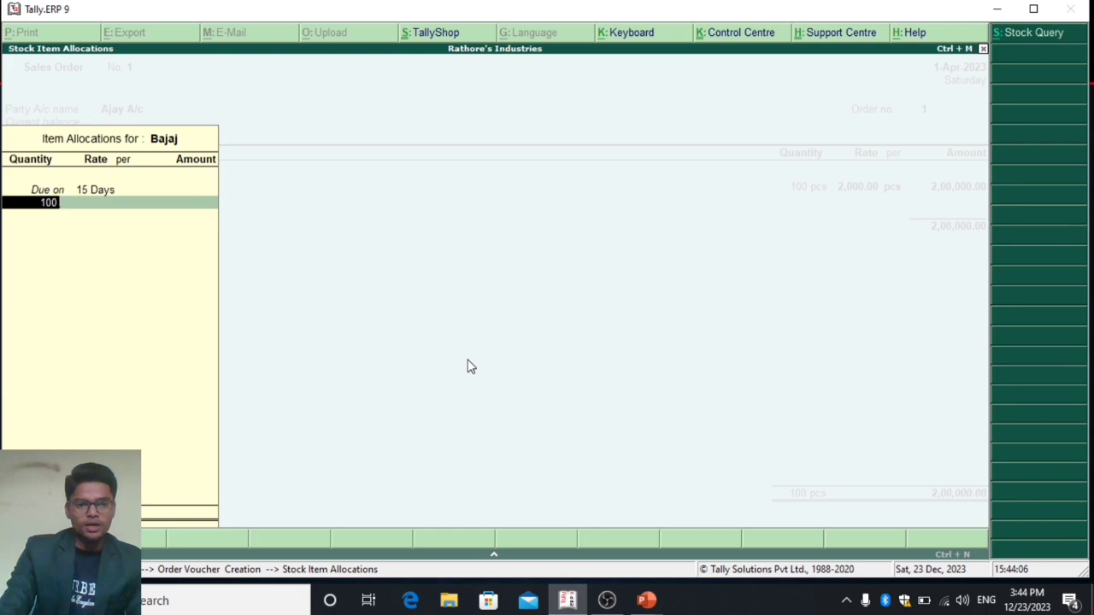
{"action": "key", "text": "Return"}
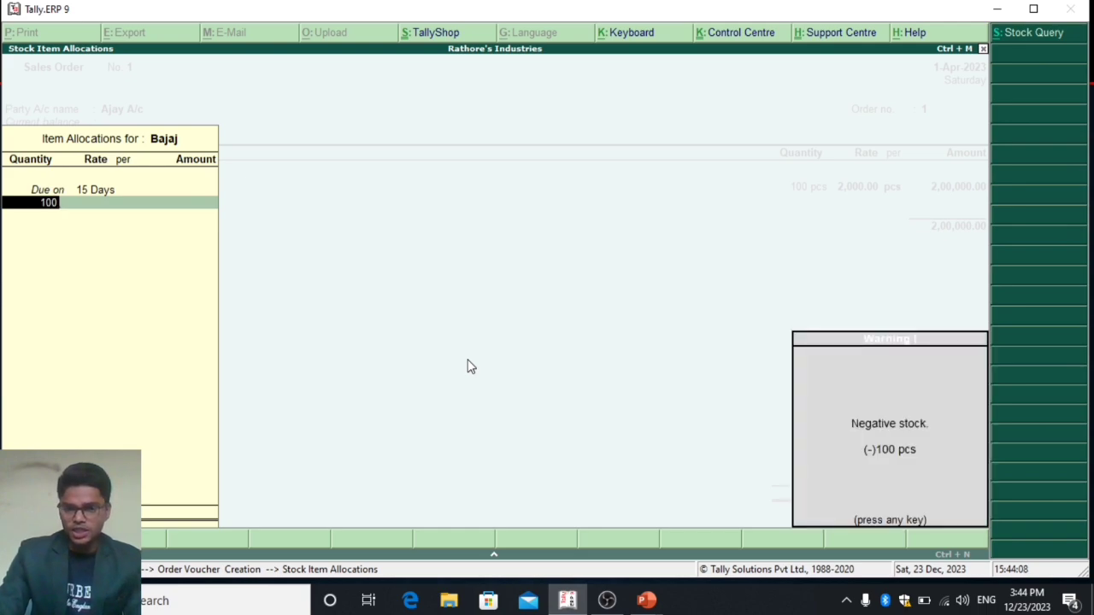
{"action": "key", "text": "Return"}
{"action": "type", "text": "2,00"}
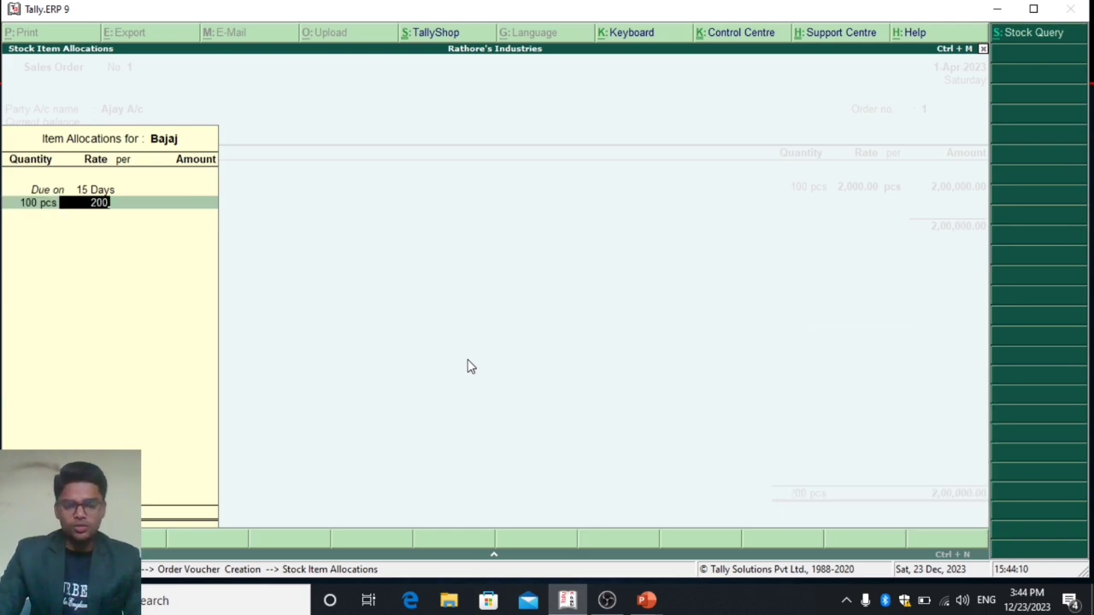
{"action": "type", "text": "0"}
{"action": "key", "text": "Return"}
{"action": "key", "text": "Return"}
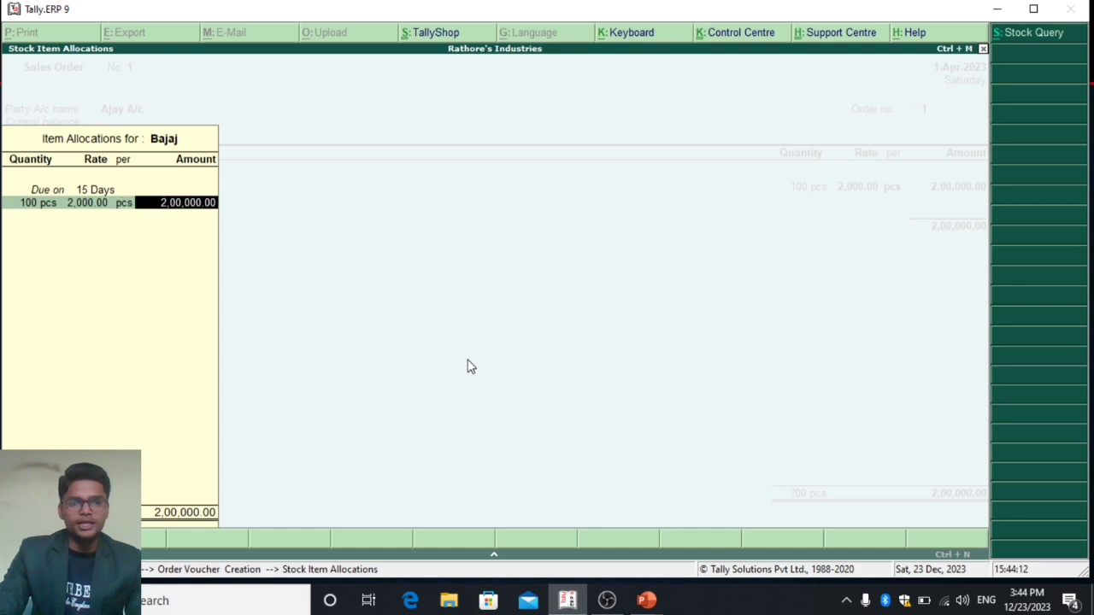
{"action": "key", "text": "Return"}
{"action": "key", "text": "Return"}
{"action": "key", "text": "Return"}
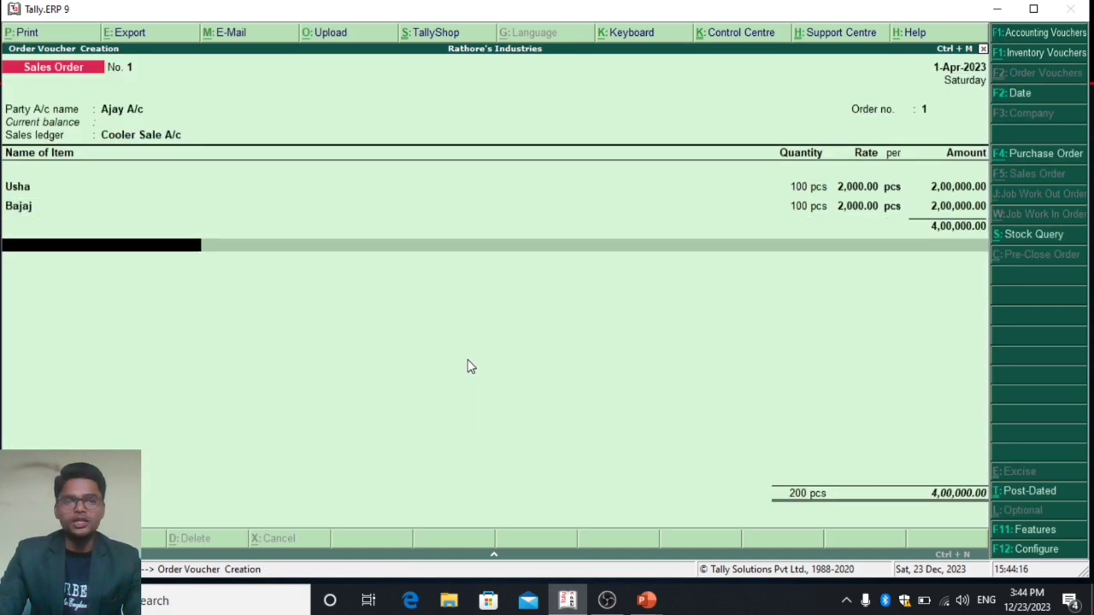
End the sales order's item list, save the voucher and leave voucher entry
{"action": "key", "text": "Return"}
{"action": "key", "text": "Return"}
{"action": "key", "text": "Return"}
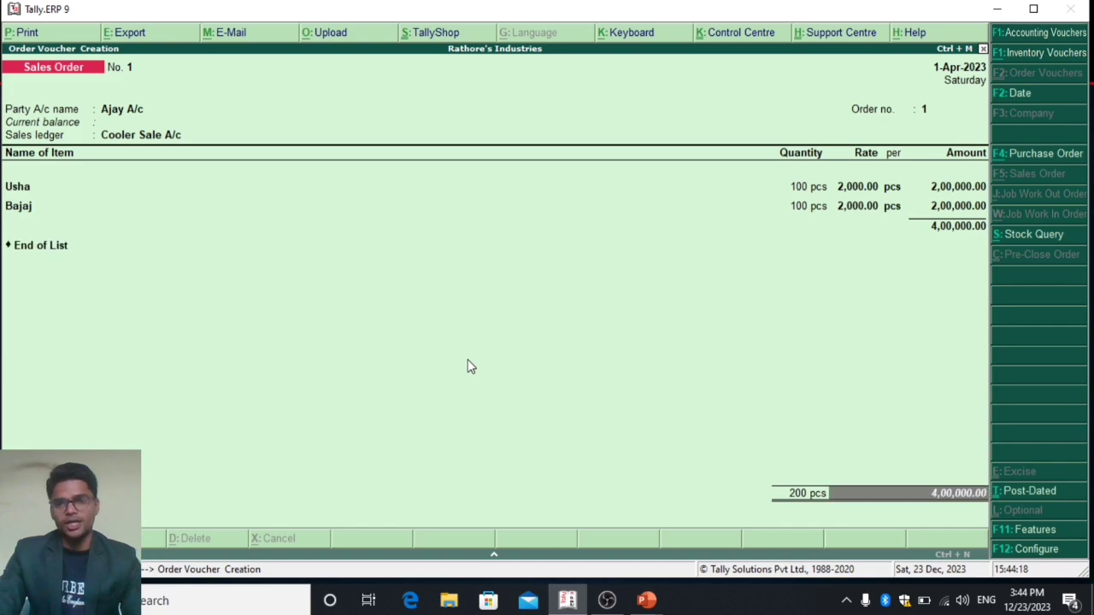
{"action": "key", "text": "Return"}
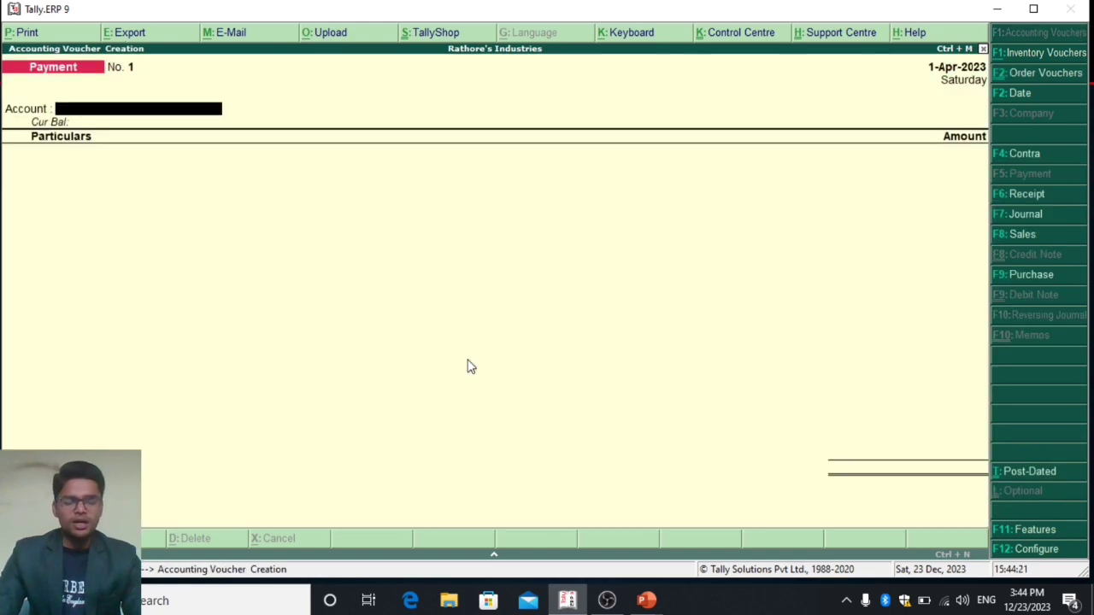
{"action": "key", "text": "Escape"}
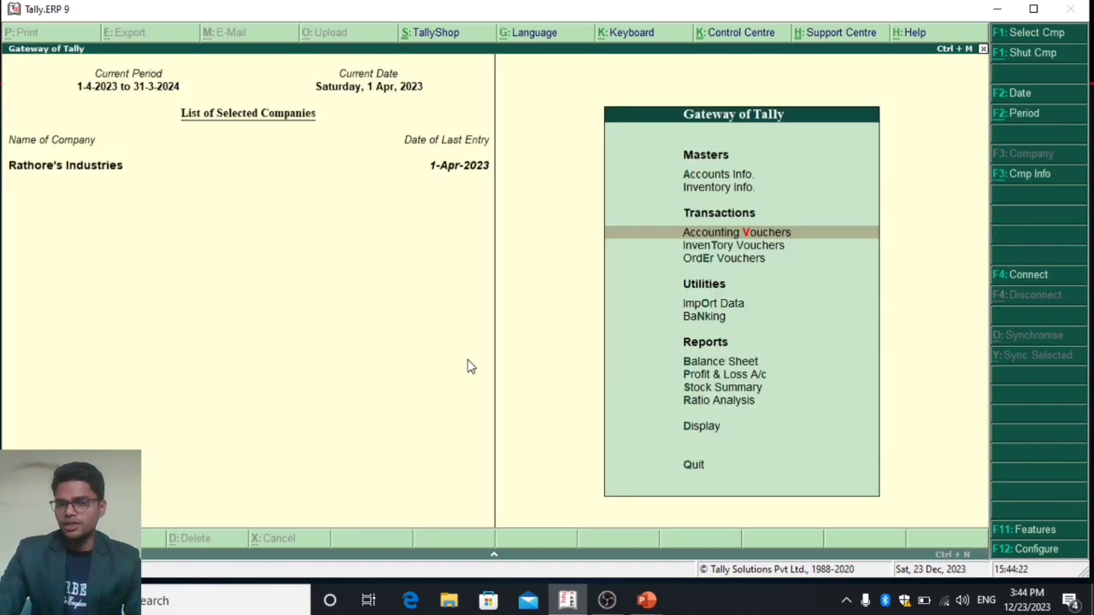
Check the Stock Summary report and return to the Gateway of Tally without quitting
{"action": "key", "text": "Down"}
{"action": "key", "text": "Down"}
{"action": "key", "text": "Down"}
{"action": "key", "text": "Down"}
{"action": "key", "text": "Down"}
{"action": "key", "text": "Down"}
{"action": "key", "text": "Down"}
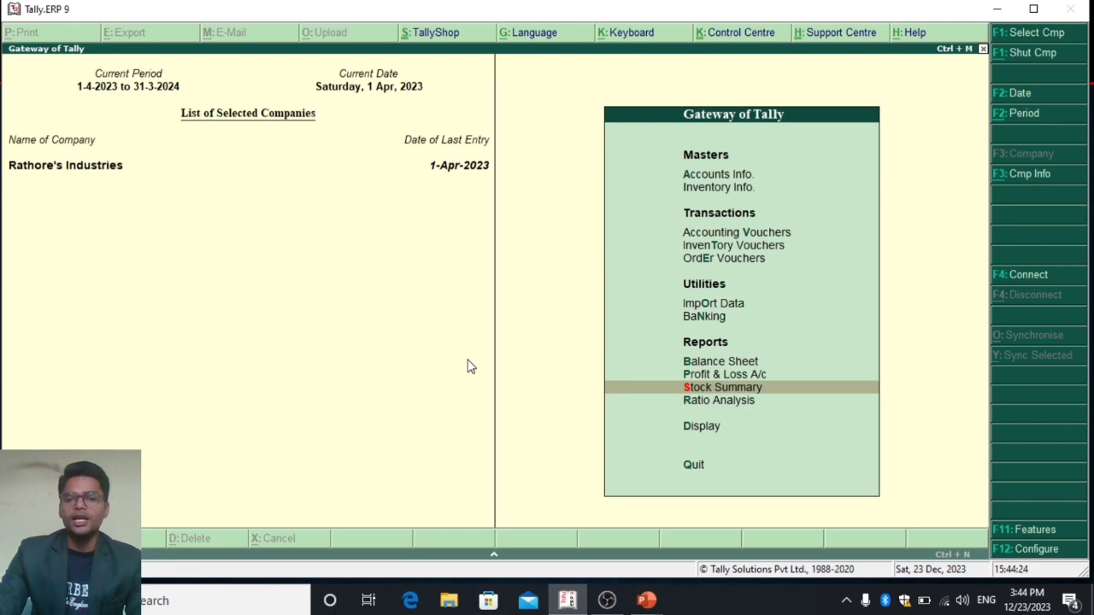
{"action": "key", "text": "Return"}
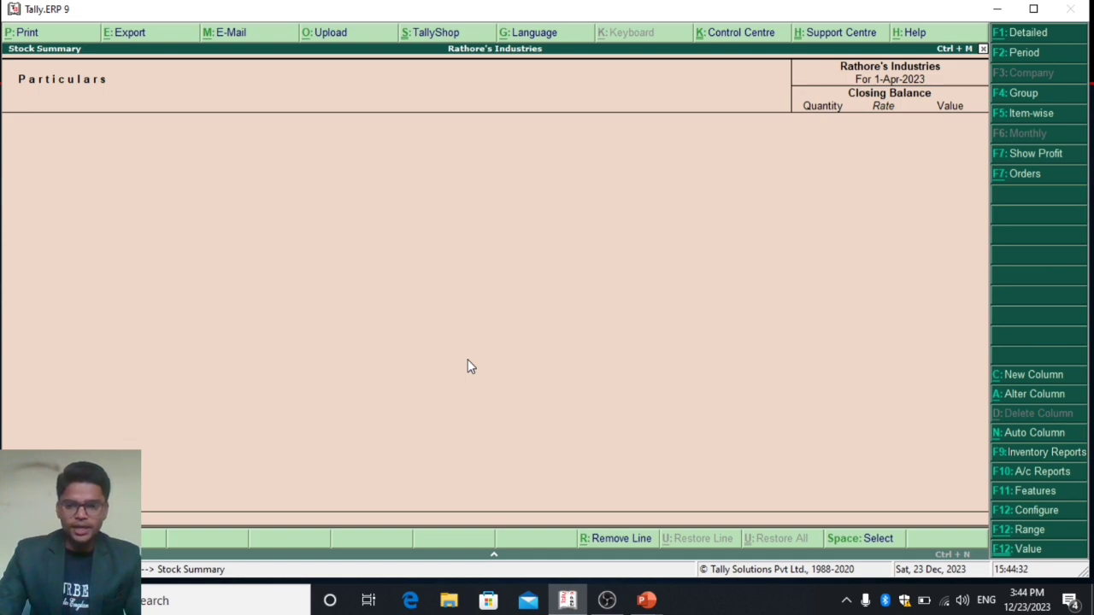
{"action": "key", "text": "Escape"}
{"action": "key", "text": "Escape"}
{"action": "key", "text": "n"}
Open the Statements of Inventory among the display reports
{"action": "key", "text": "Down"}
{"action": "key", "text": "Down"}
{"action": "key", "text": "Down"}
{"action": "key", "text": "Down"}
{"action": "key", "text": "Down"}
{"action": "key", "text": "Down"}
{"action": "key", "text": "Down"}
{"action": "key", "text": "Down"}
{"action": "key", "text": "Down"}
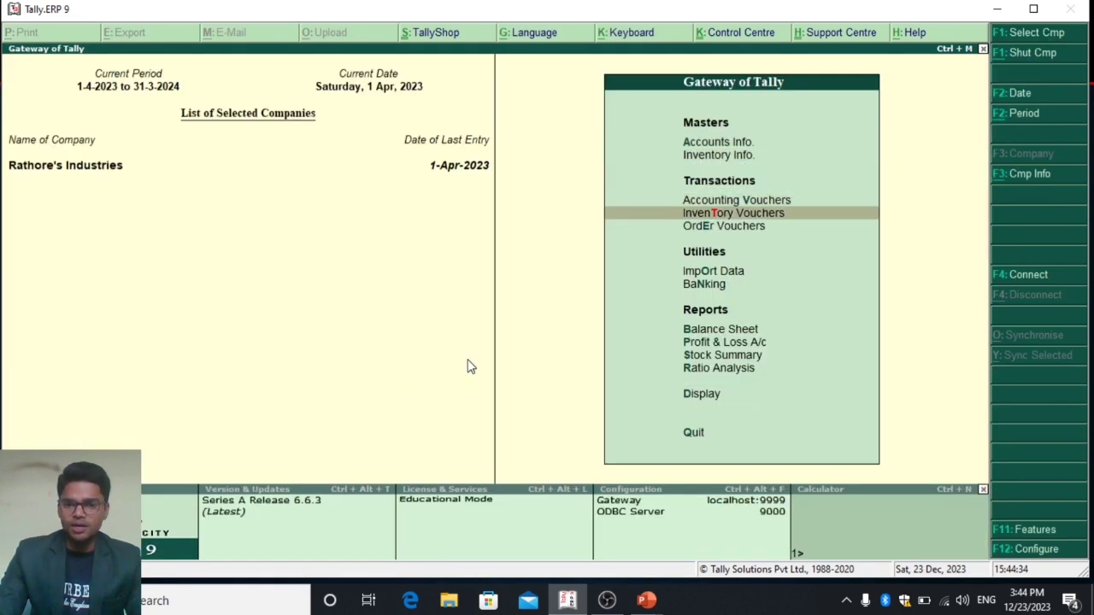
{"action": "key", "text": "Down"}
{"action": "key", "text": "Down"}
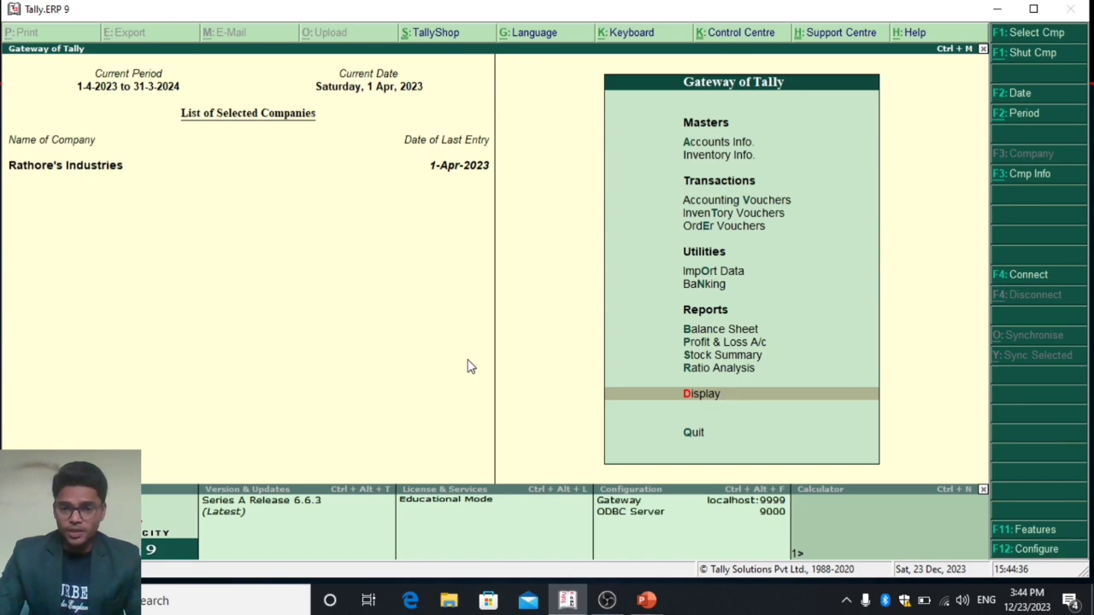
{"action": "key", "text": "Return"}
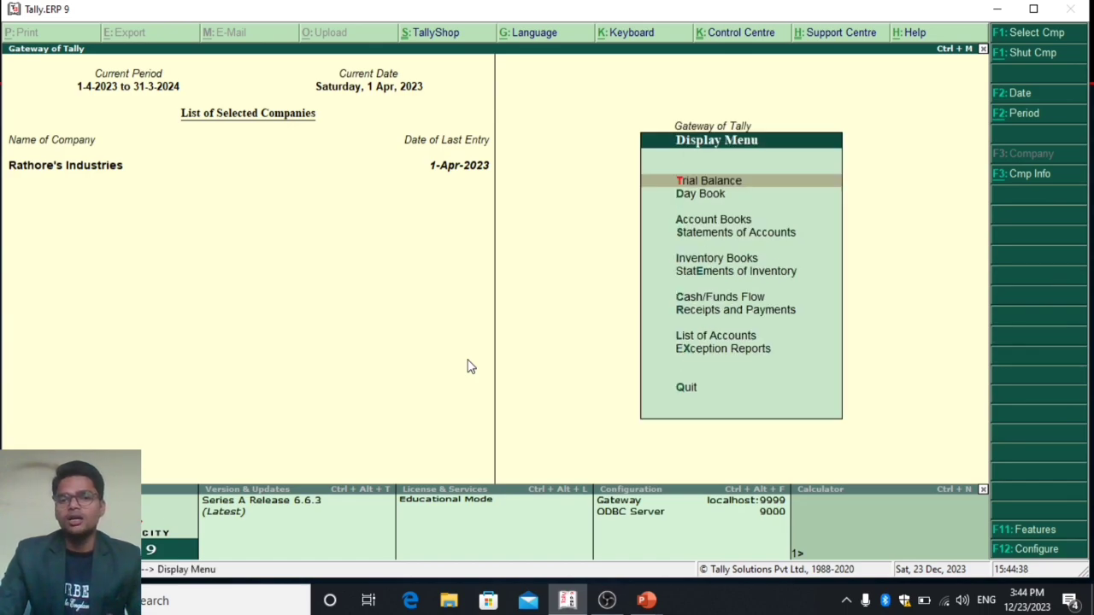
{"action": "key", "text": "Down"}
{"action": "key", "text": "Down"}
{"action": "key", "text": "Down"}
{"action": "key", "text": "Down"}
{"action": "key", "text": "Down"}
{"action": "key", "text": "Down"}
{"action": "key", "text": "Up"}
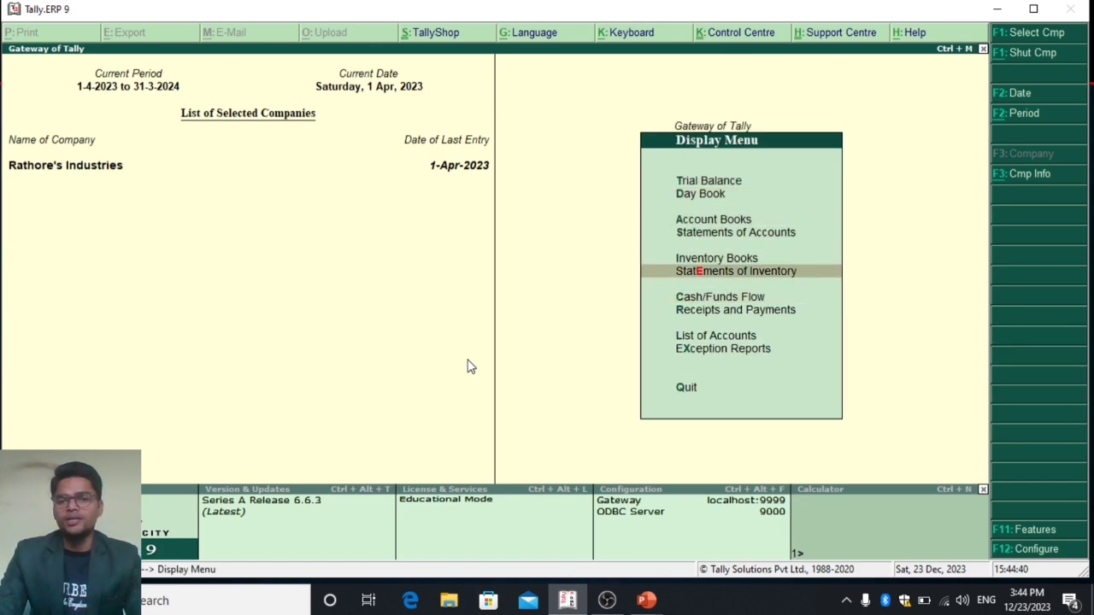
{"action": "key", "text": "Return"}
View the outstanding purchase orders by stock group for the group Cooler
{"action": "key", "text": "Down"}
{"action": "key", "text": "Down"}
{"action": "key", "text": "Down"}
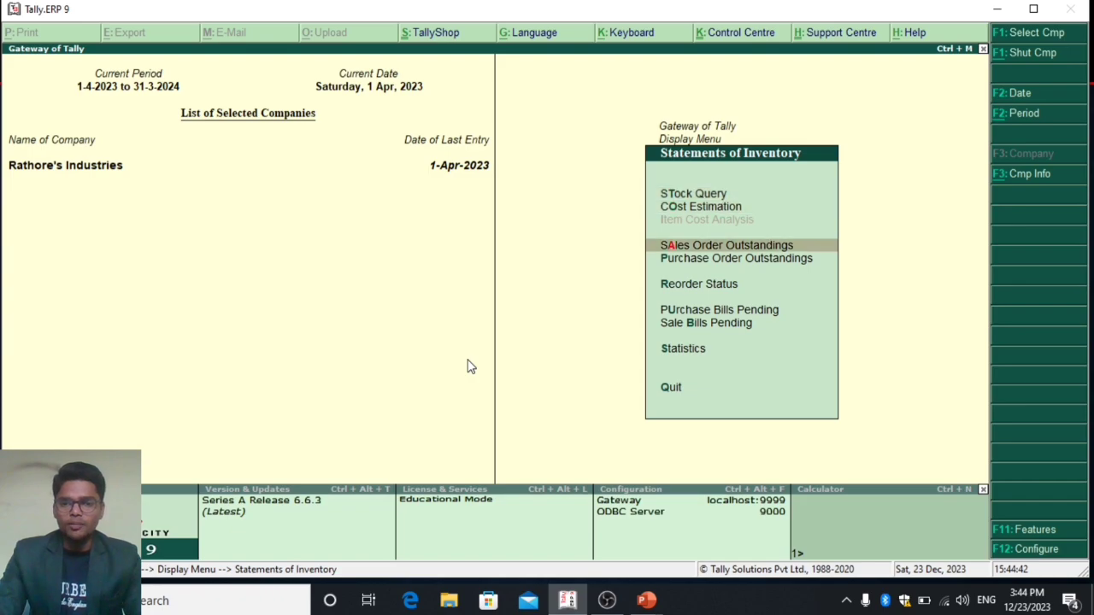
{"action": "key", "text": "Return"}
{"action": "key", "text": "Return"}
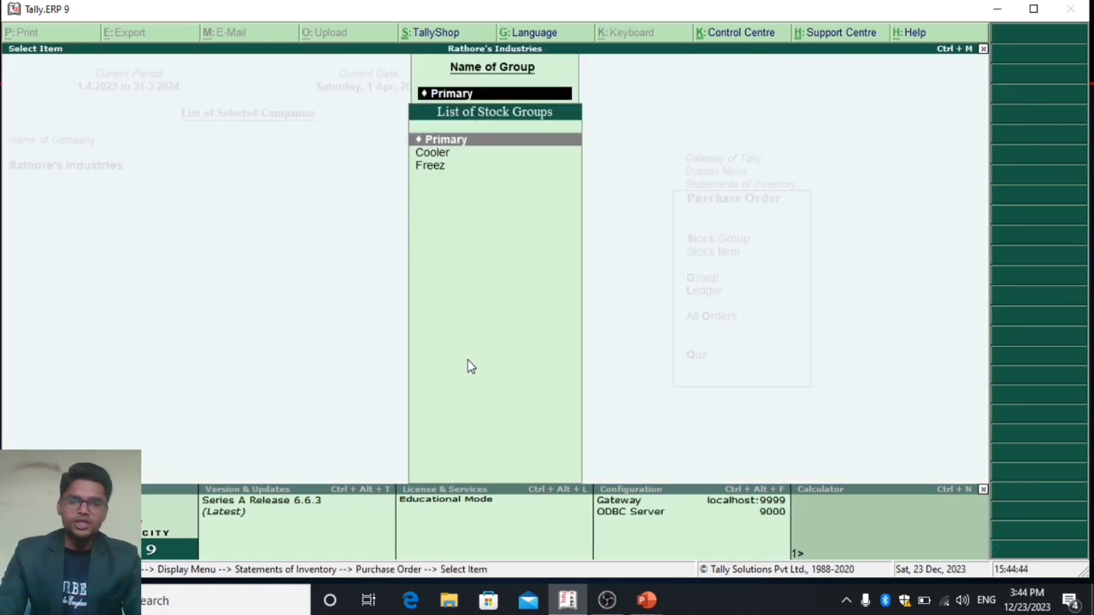
{"action": "key", "text": "Down"}
{"action": "key", "text": "Return"}
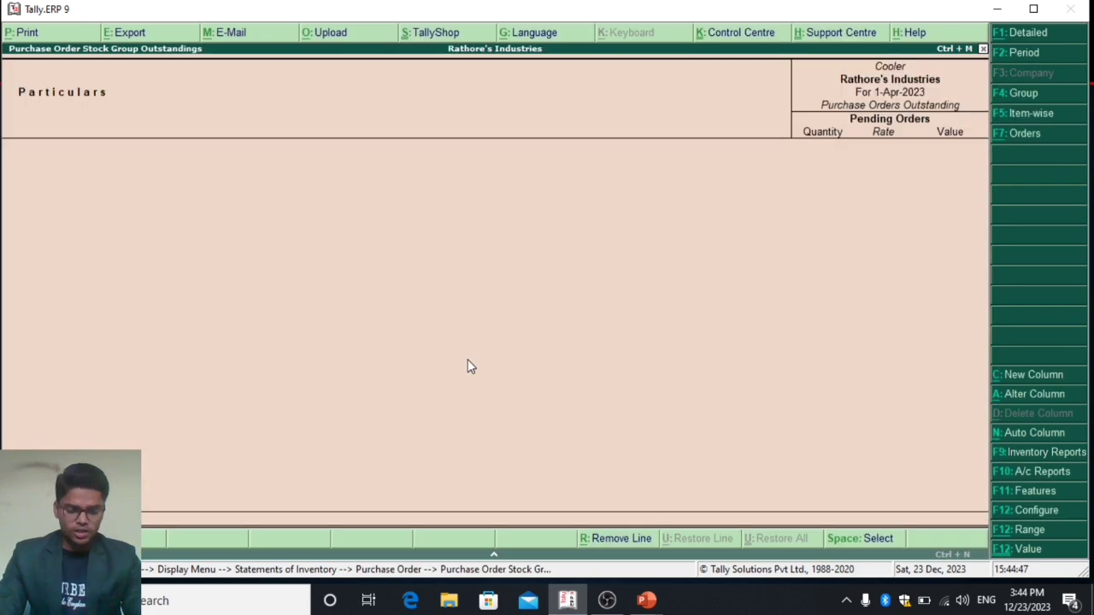
View the outstanding purchase orders for the stock group Freez
{"action": "key", "text": "Escape"}
{"action": "key", "text": "Down"}
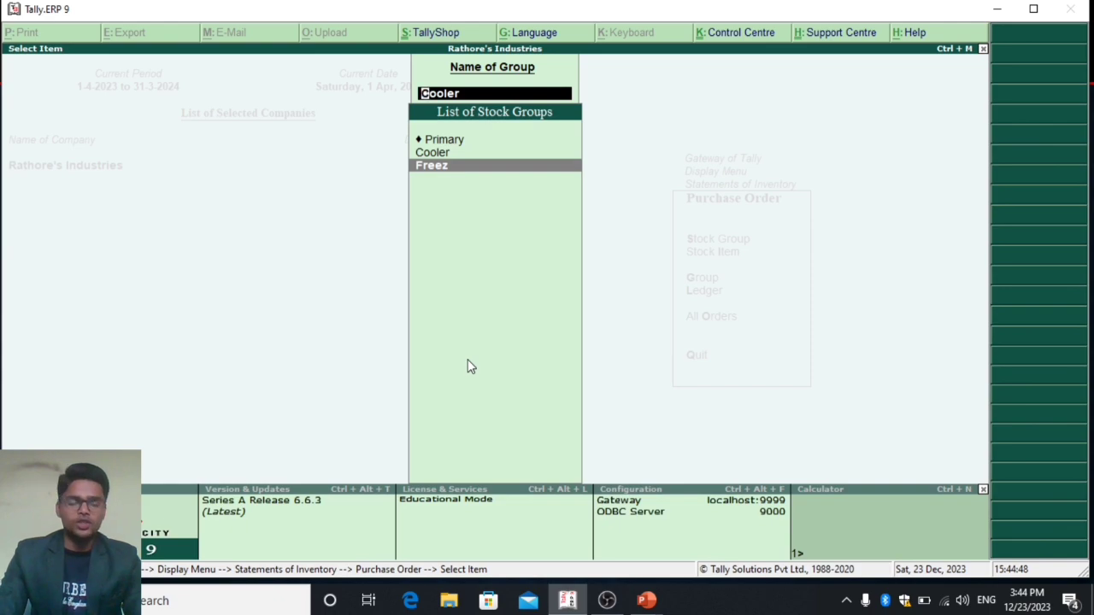
{"action": "key", "text": "Return"}
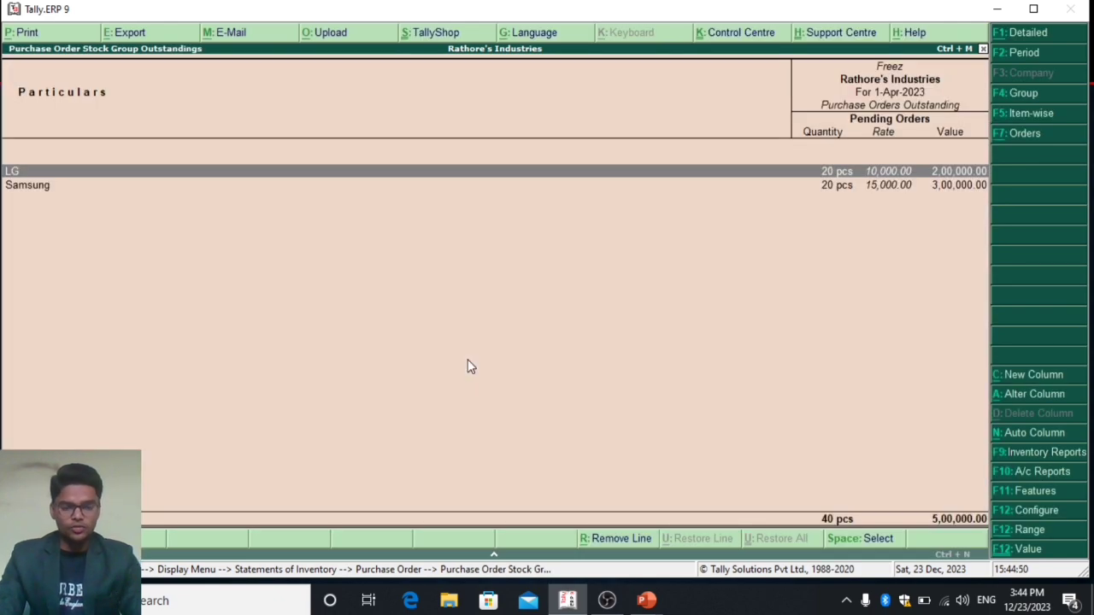
Examine the purchase order details of the LG item and return to the Statements of Inventory
{"action": "key", "text": "alt+F1"}
{"action": "key", "text": "Return"}
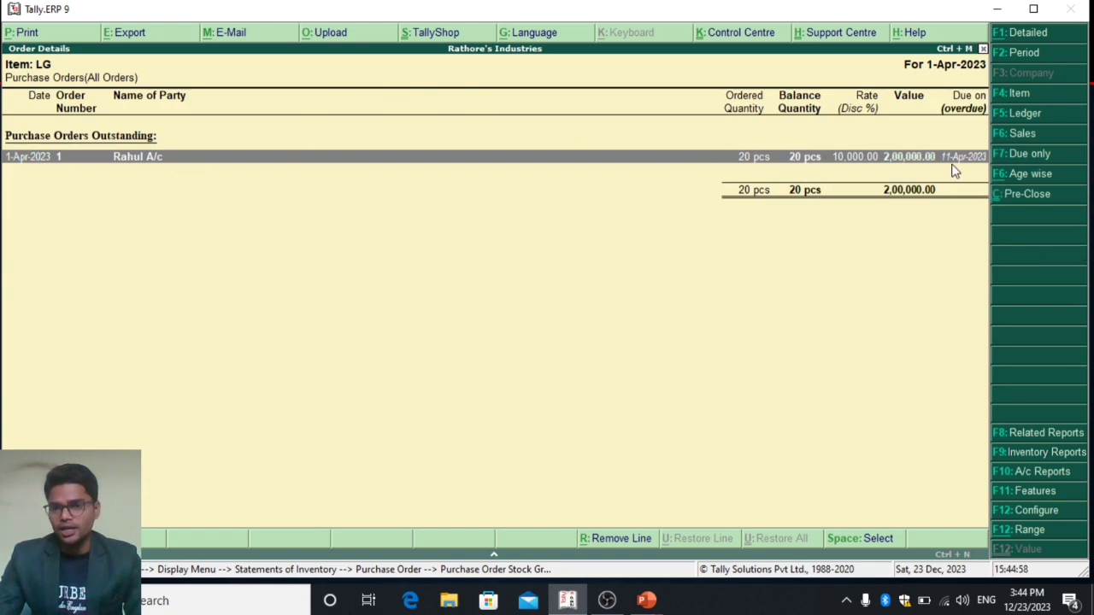
{"action": "key", "text": "Escape"}
{"action": "key", "text": "Escape"}
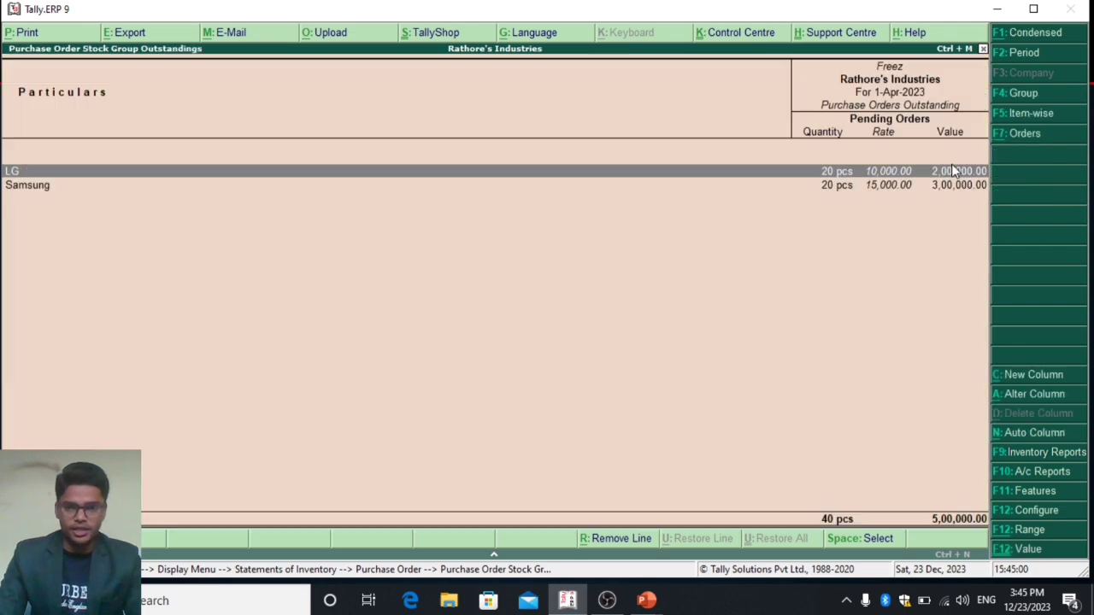
{"action": "key", "text": "Escape"}
{"action": "key", "text": "Escape"}
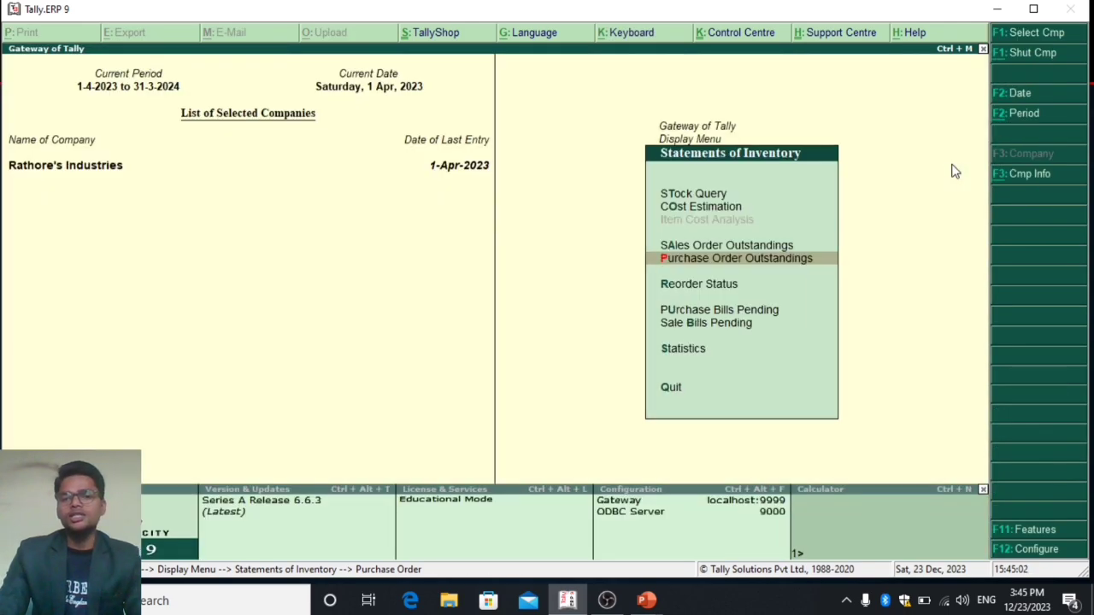
View the outstanding sales orders by stock group for the group Cooler
{"action": "key", "text": "Up"}
{"action": "key", "text": "Return"}
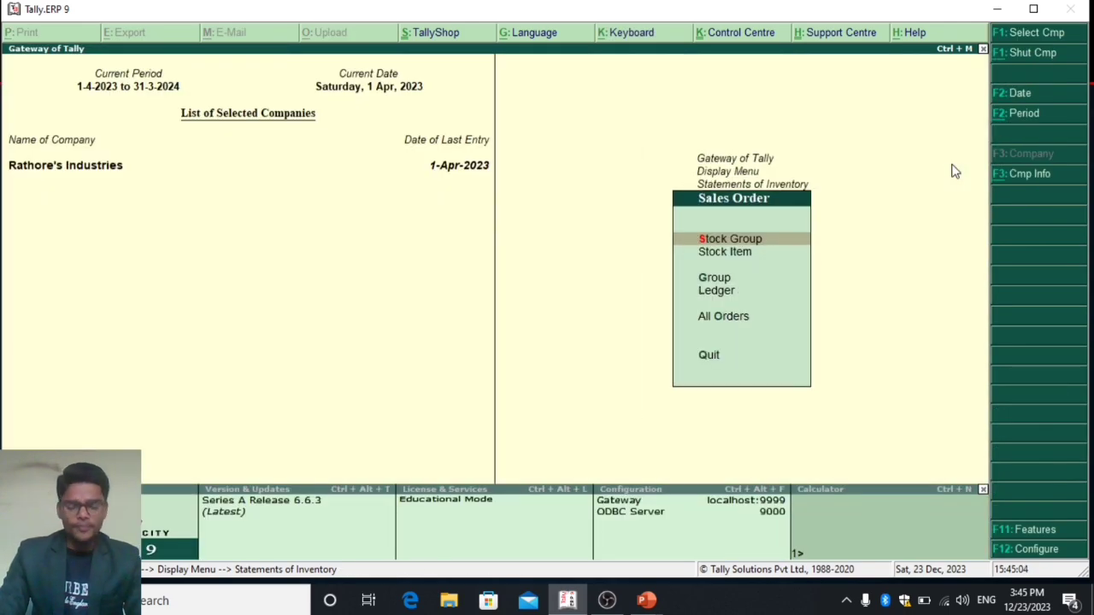
{"action": "key", "text": "Return"}
{"action": "key", "text": "Down"}
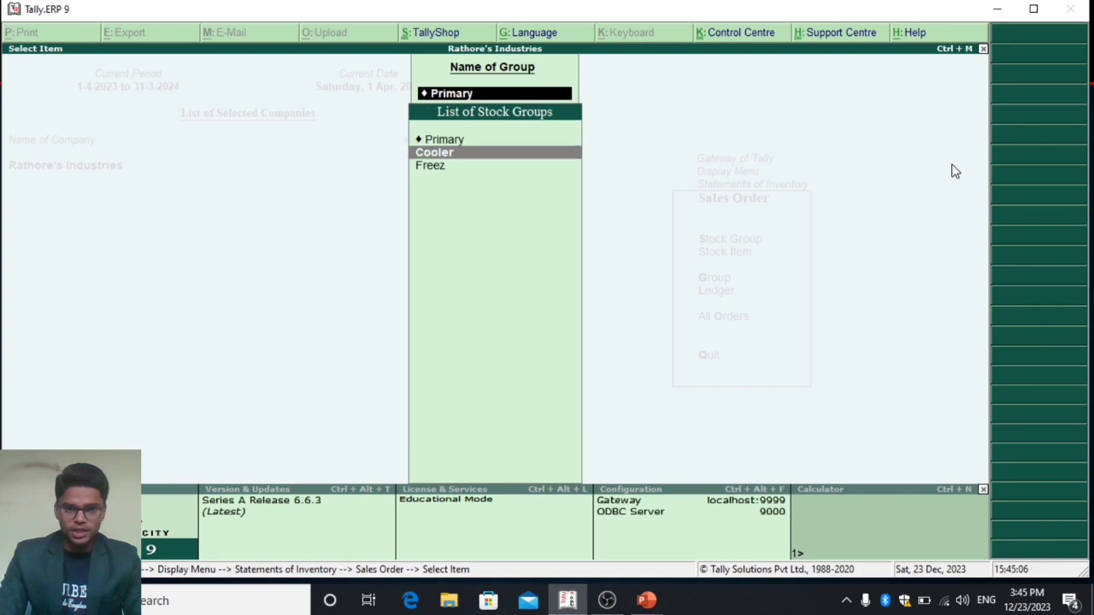
{"action": "key", "text": "Return"}
{"action": "key", "text": "Escape"}
View the outstanding sales orders for the stock group Freez and return to the Statements of Inventory
{"action": "key", "text": "Down"}
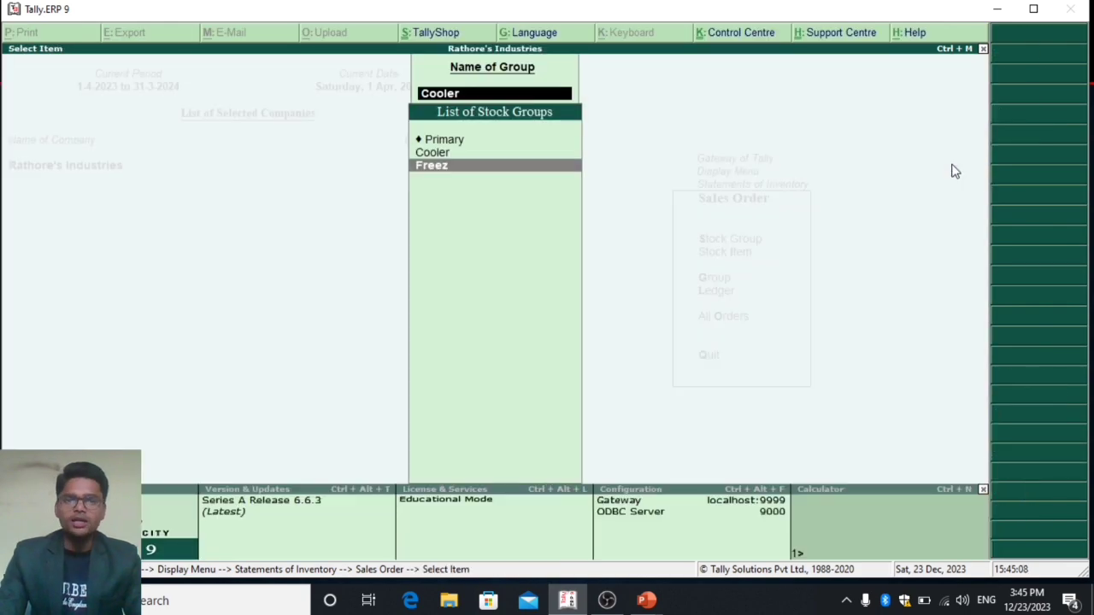
{"action": "key", "text": "Return"}
{"action": "key", "text": "Escape"}
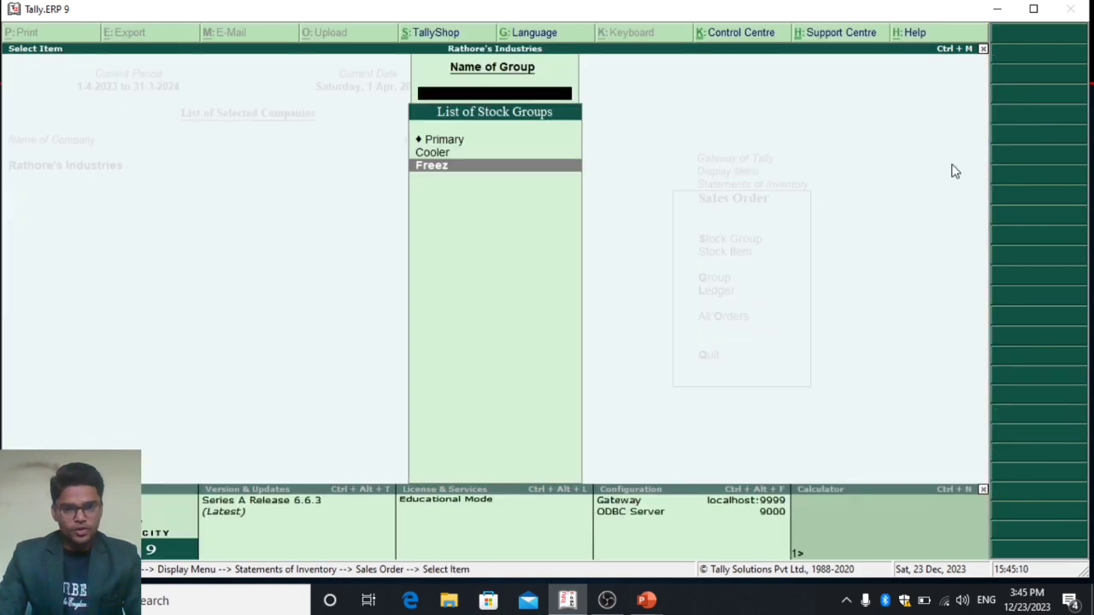
{"action": "key", "text": "Escape"}
{"action": "key", "text": "Escape"}
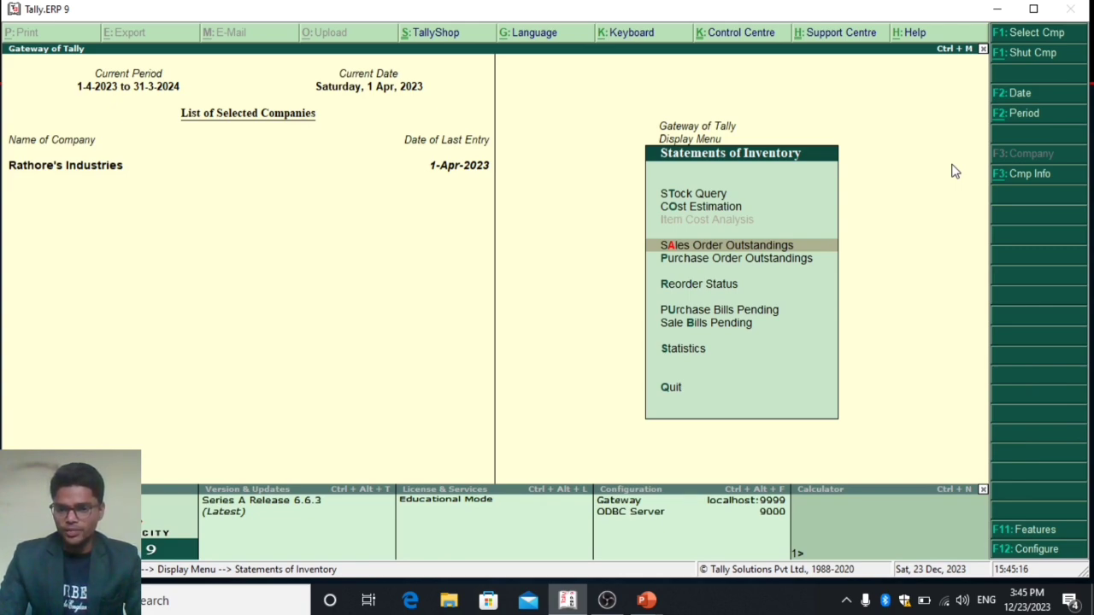
Go back to the Gateway of Tally and start a new Purchase voucher among the accounting vouchers
{"action": "key", "text": "Escape"}
{"action": "key", "text": "Escape"}
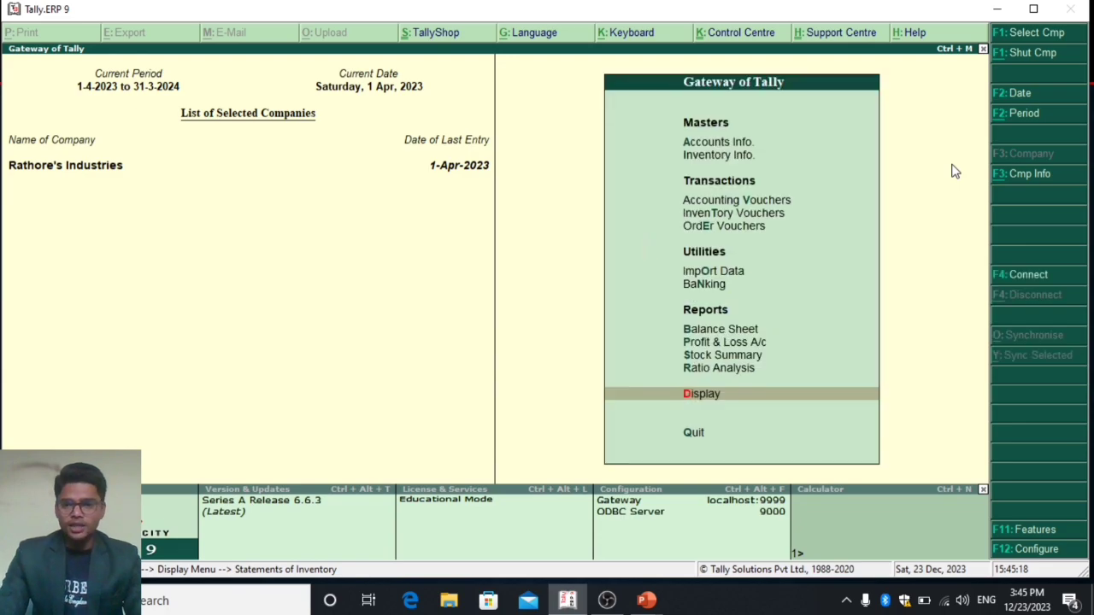
{"action": "key", "text": "Escape"}
{"action": "key", "text": "Escape"}
{"action": "key", "text": "Down"}
{"action": "key", "text": "Down"}
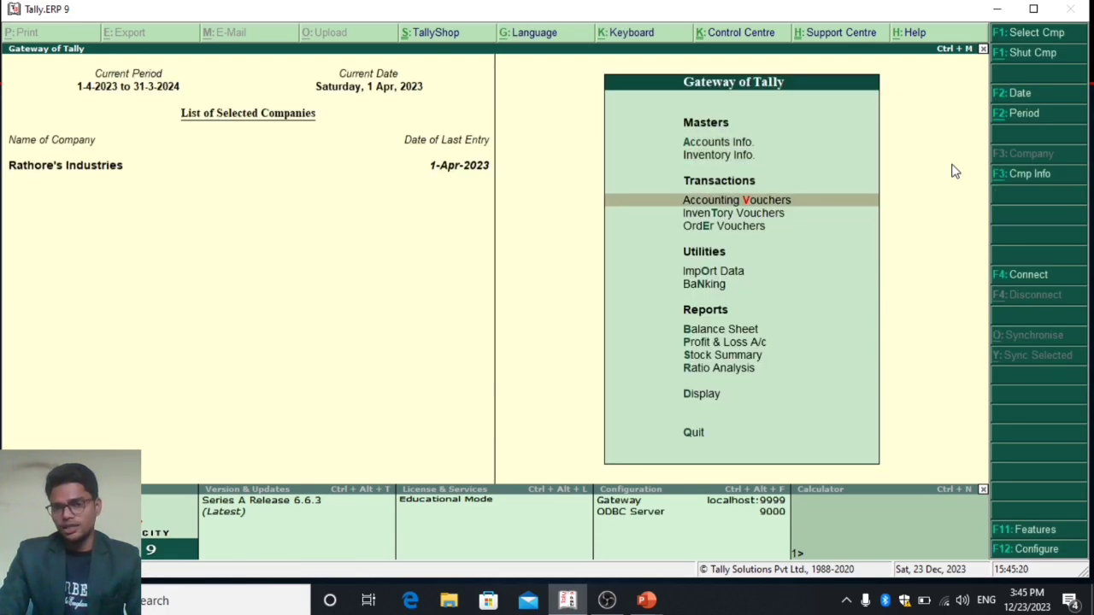
{"action": "key", "text": "Return"}
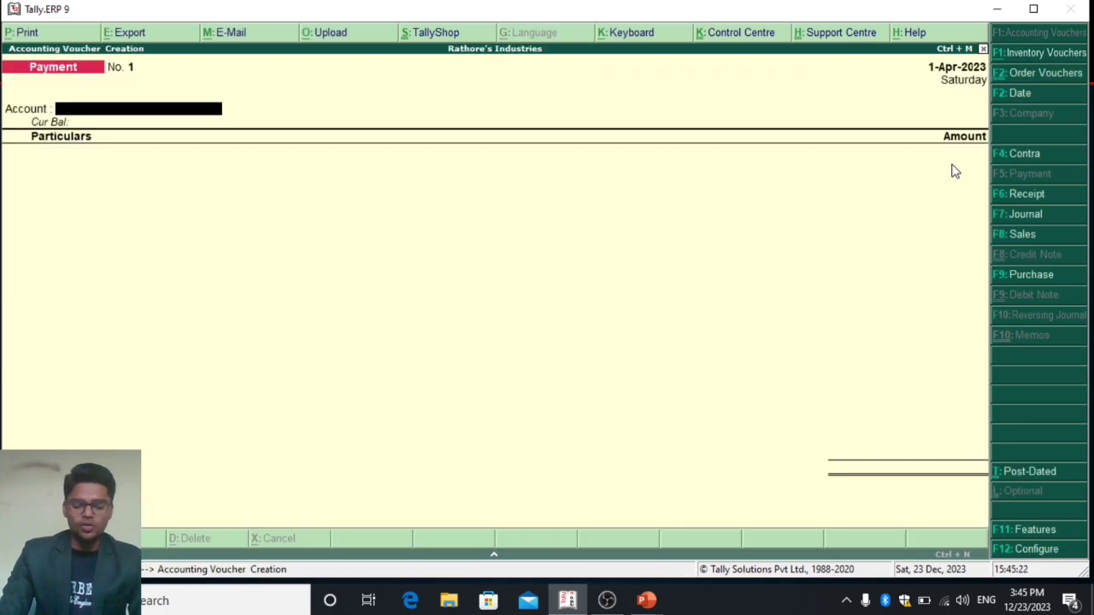
{"action": "key", "text": "F9"}
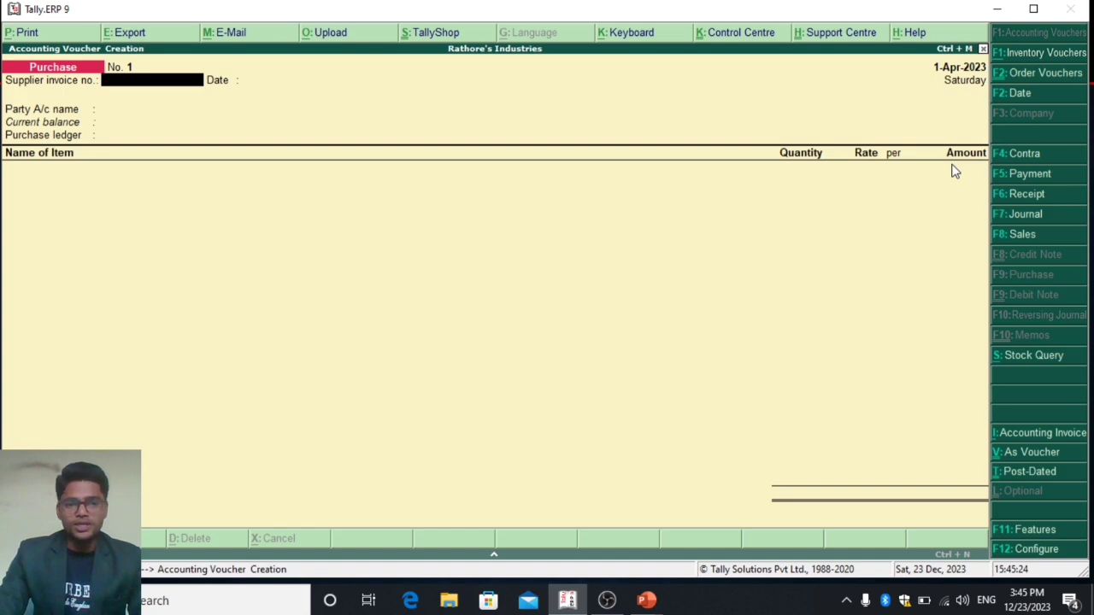
Leave the supplier invoice number blank and choose the supplier of the pending LG order as the party account
{"action": "key", "text": "Return"}
{"action": "key", "text": "Return"}
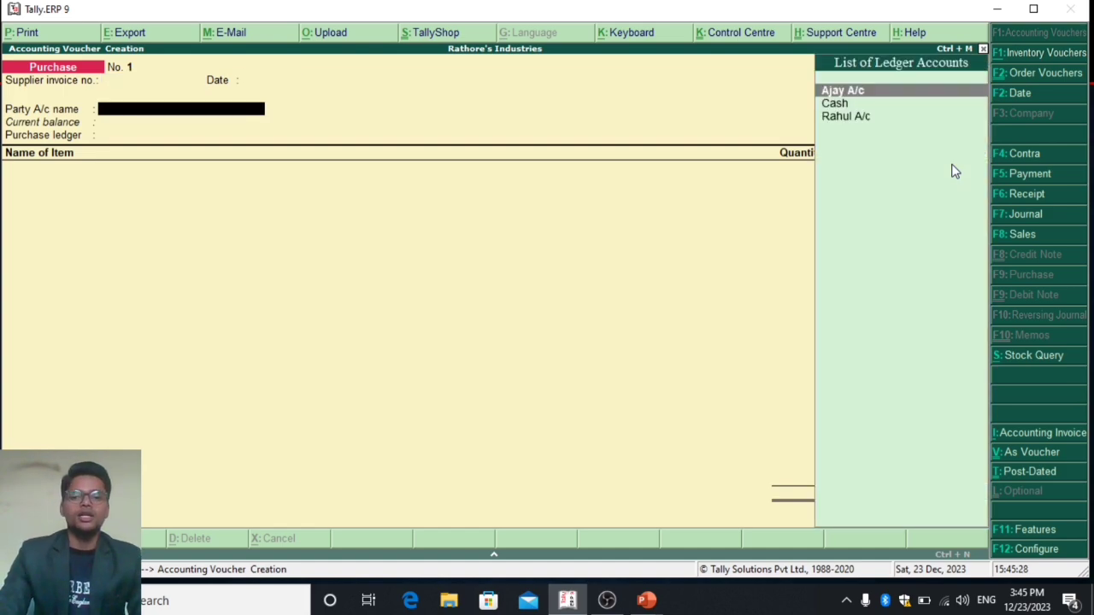
{"action": "key", "text": "Down"}
{"action": "key", "text": "Down"}
{"action": "key", "text": "Return"}
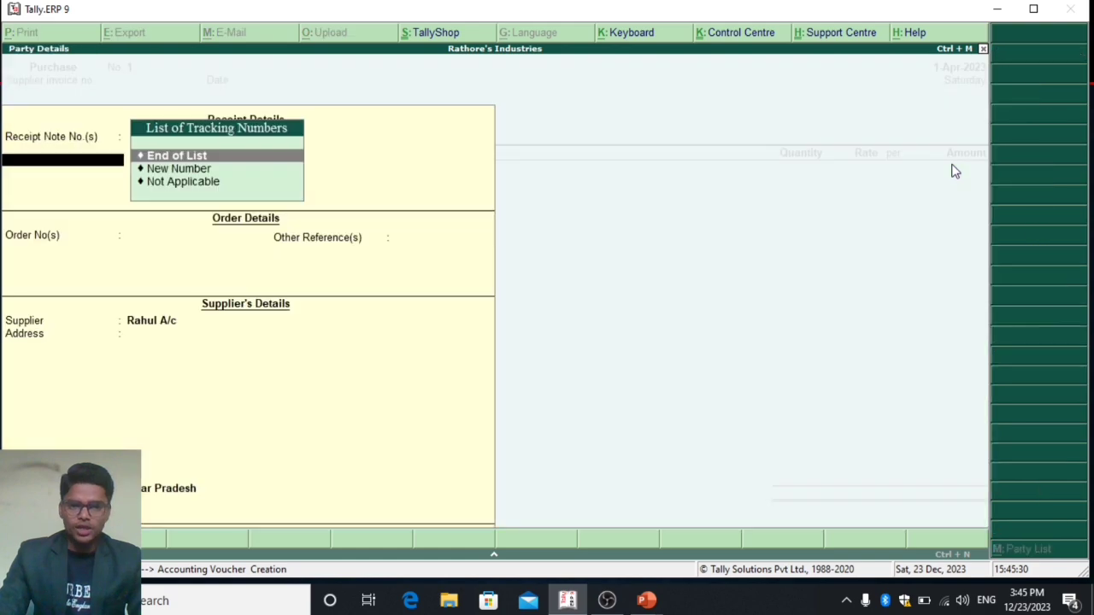
Accept the party details without linking any receipt note or order, with Freez Pur A/c as the purchase ledger
{"action": "key", "text": "Return"}
{"action": "key", "text": "Down"}
{"action": "key", "text": "Down"}
{"action": "key", "text": "Down"}
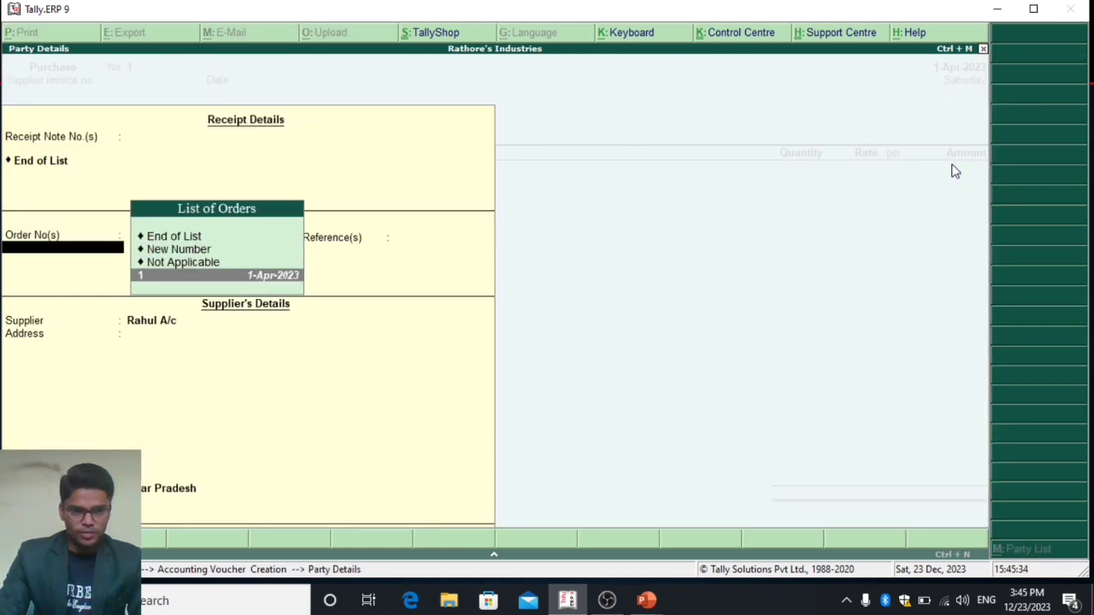
{"action": "key", "text": "BackSpace"}
{"action": "key", "text": "Return"}
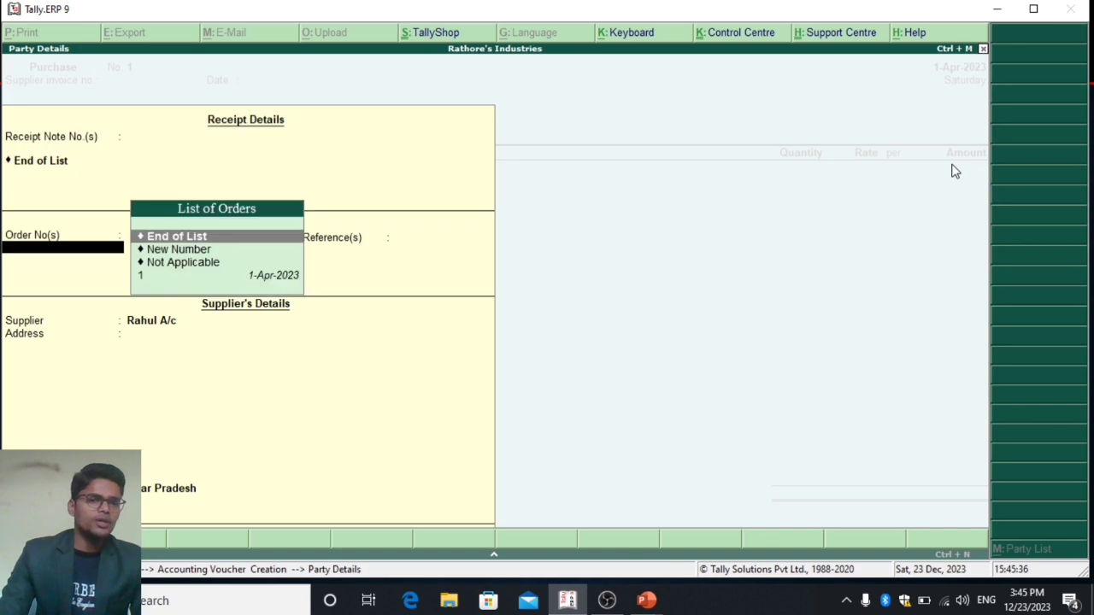
{"action": "key", "text": "Return"}
{"action": "key", "text": "Return"}
{"action": "key", "text": "Return"}
{"action": "key", "text": "Return"}
{"action": "key", "text": "Return"}
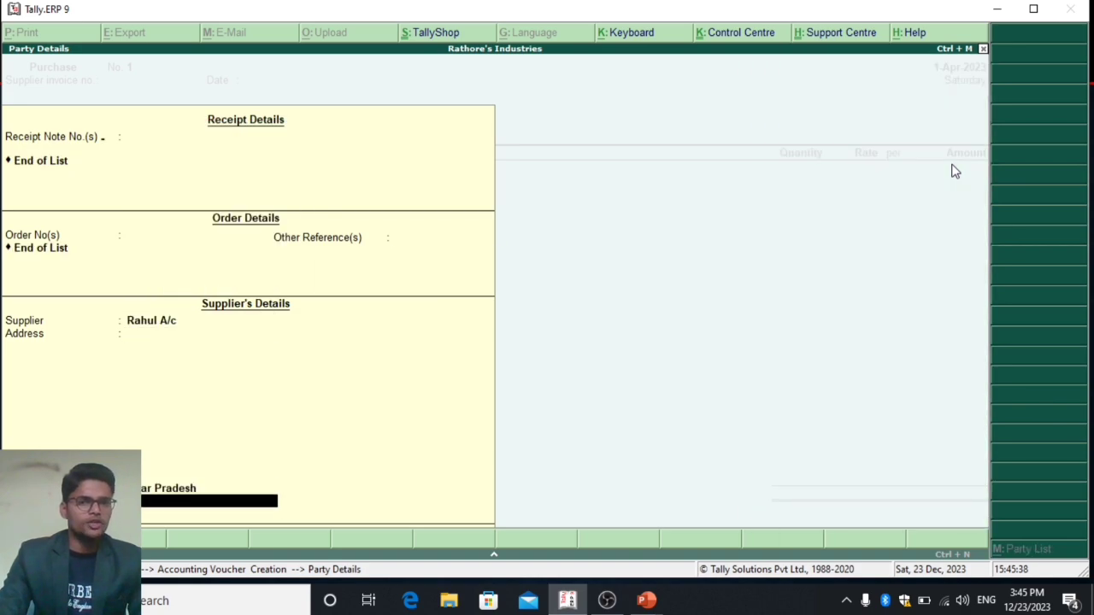
{"action": "key", "text": "Return"}
{"action": "key", "text": "Return"}
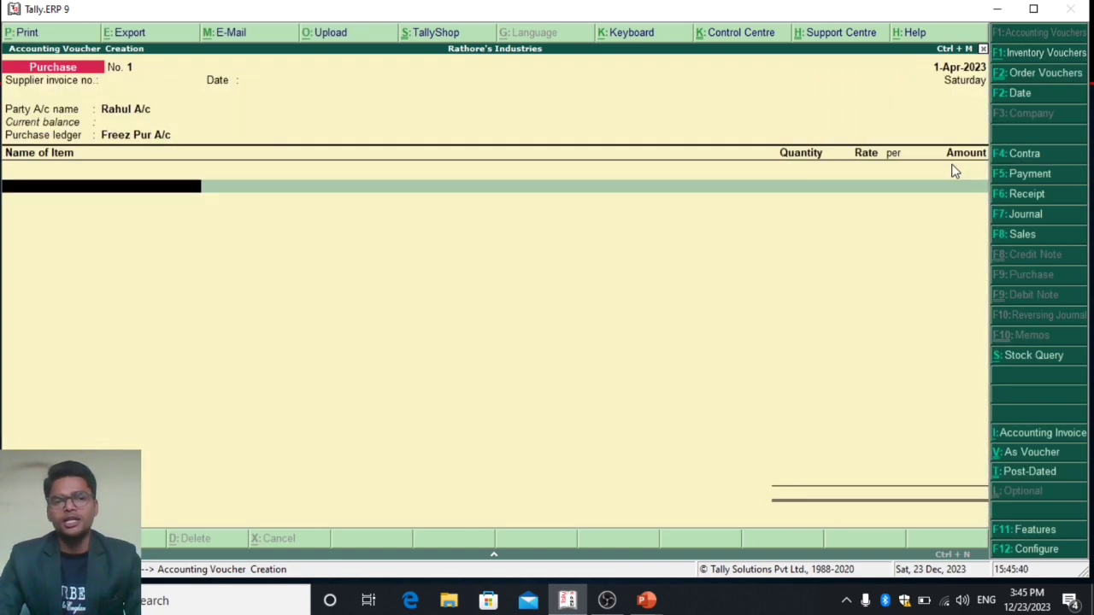
Reopen the supplier's party details and link the purchase order dated 1-Apr-2023, without any receipt note
{"action": "key", "text": "BackSpace"}
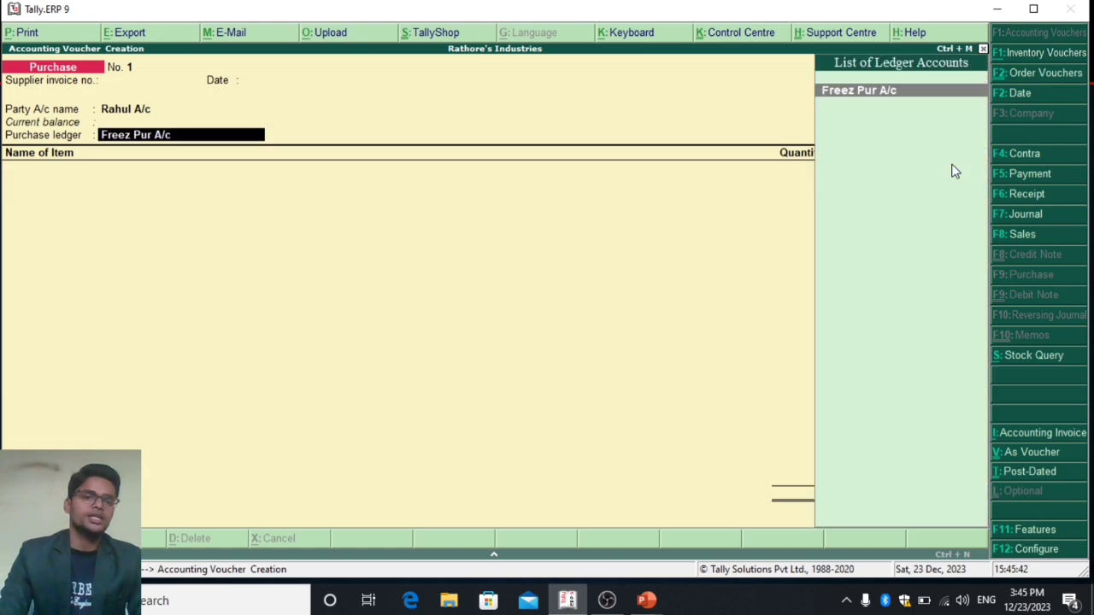
{"action": "key", "text": "Return"}
{"action": "key", "text": "BackSpace"}
{"action": "key", "text": "BackSpace"}
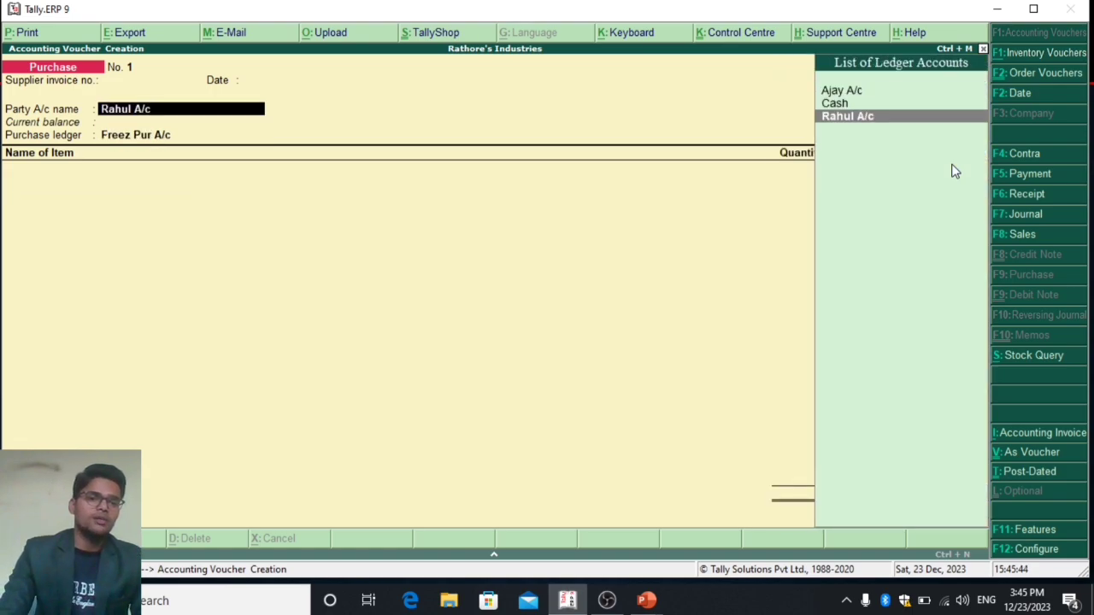
{"action": "key", "text": "Return"}
{"action": "key", "text": "Return"}
{"action": "key", "text": "Down"}
{"action": "key", "text": "Down"}
{"action": "key", "text": "Down"}
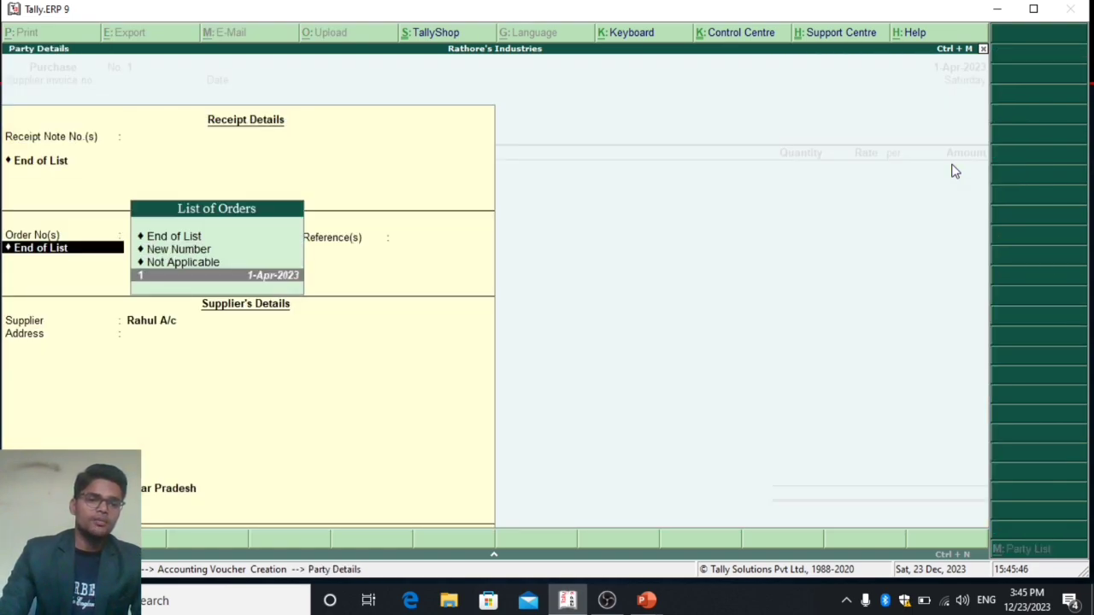
{"action": "key", "text": "Return"}
{"action": "key", "text": "Return"}
{"action": "key", "text": "Return"}
{"action": "key", "text": "Return"}
{"action": "key", "text": "Return"}
{"action": "key", "text": "Return"}
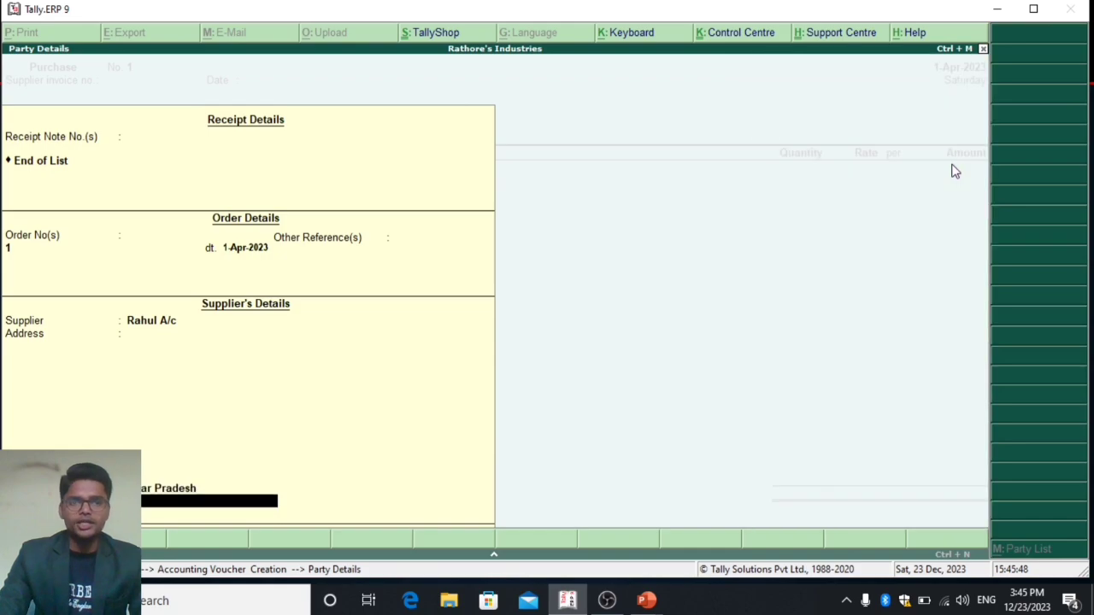
Keep Freez Pur A/c as the purchase ledger and accept the LG order allocation of 20 pcs at 10,000.00
{"action": "key", "text": "Return"}
{"action": "key", "text": "Return"}
{"action": "key", "text": "Return"}
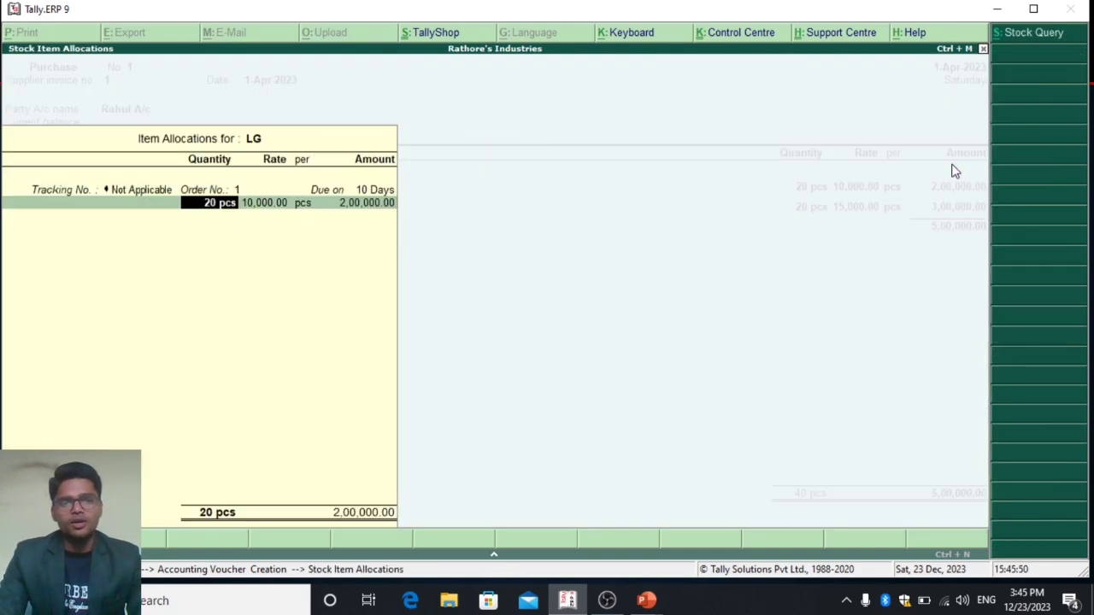
{"action": "key", "text": "Return"}
{"action": "key", "text": "Return"}
{"action": "key", "text": "Return"}
{"action": "key", "text": "Return"}
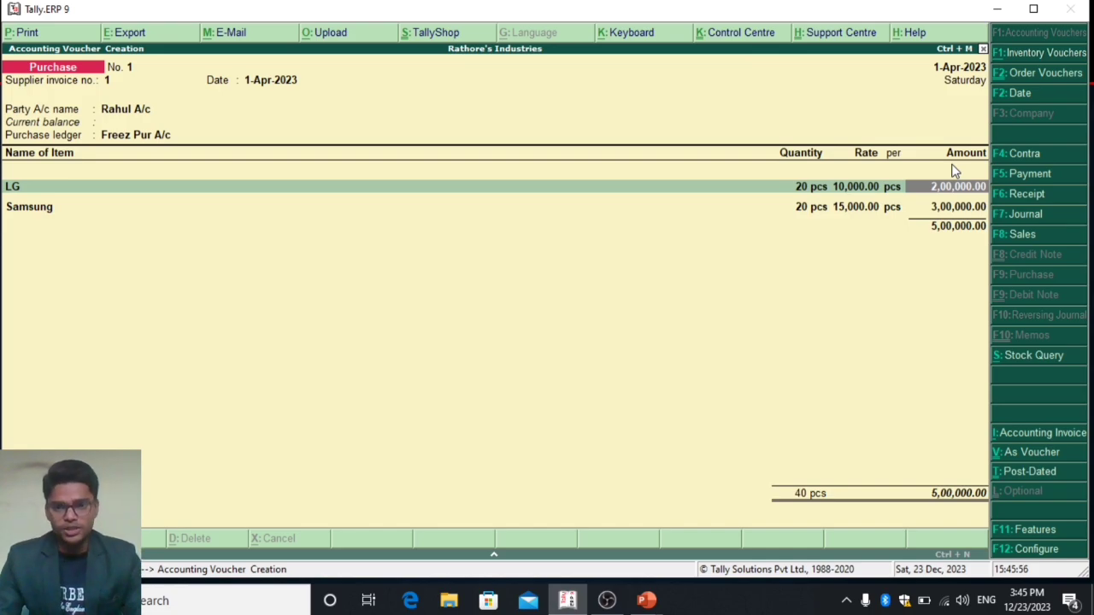
Accept the Samsung allocation of 20 pcs at 15,000.00 against the linked order with tracking Not Applicable
{"action": "key", "text": "Return"}
{"action": "key", "text": "Return"}
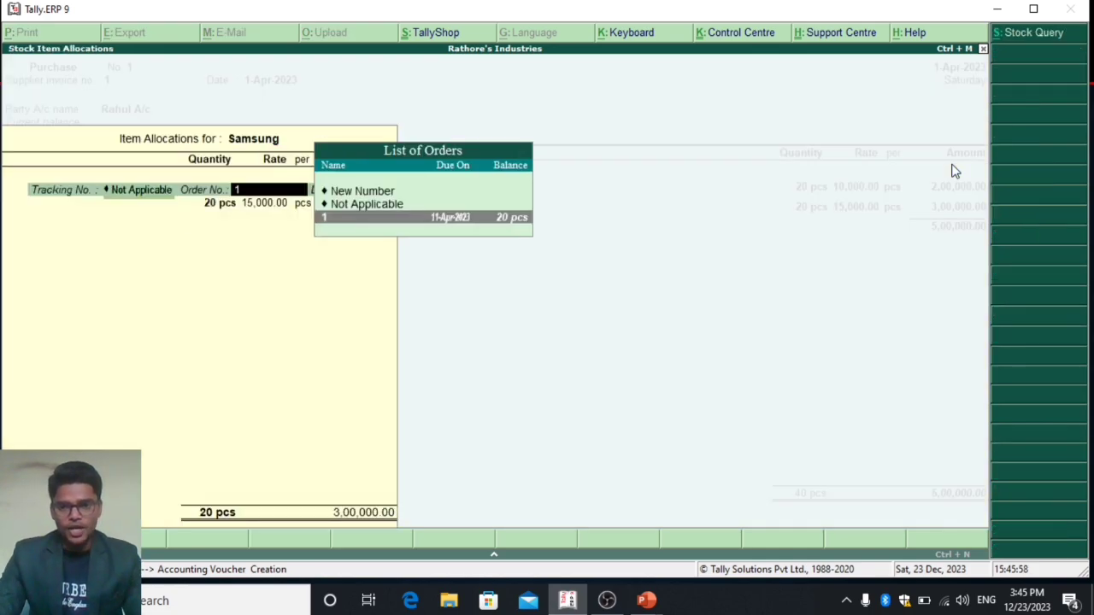
{"action": "key", "text": "Return"}
{"action": "key", "text": "Return"}
{"action": "key", "text": "Return"}
{"action": "key", "text": "Return"}
{"action": "key", "text": "Return"}
End the item list and save the purchase voucher with an empty narration
{"action": "key", "text": "Return"}
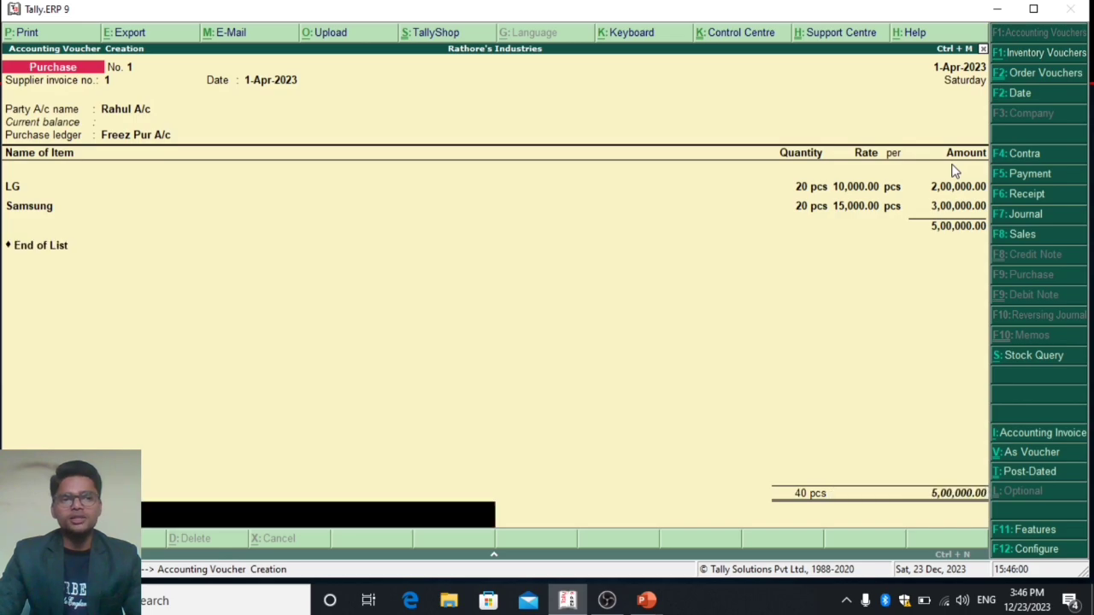
{"action": "key", "text": "Return"}
{"action": "key", "text": "Return"}
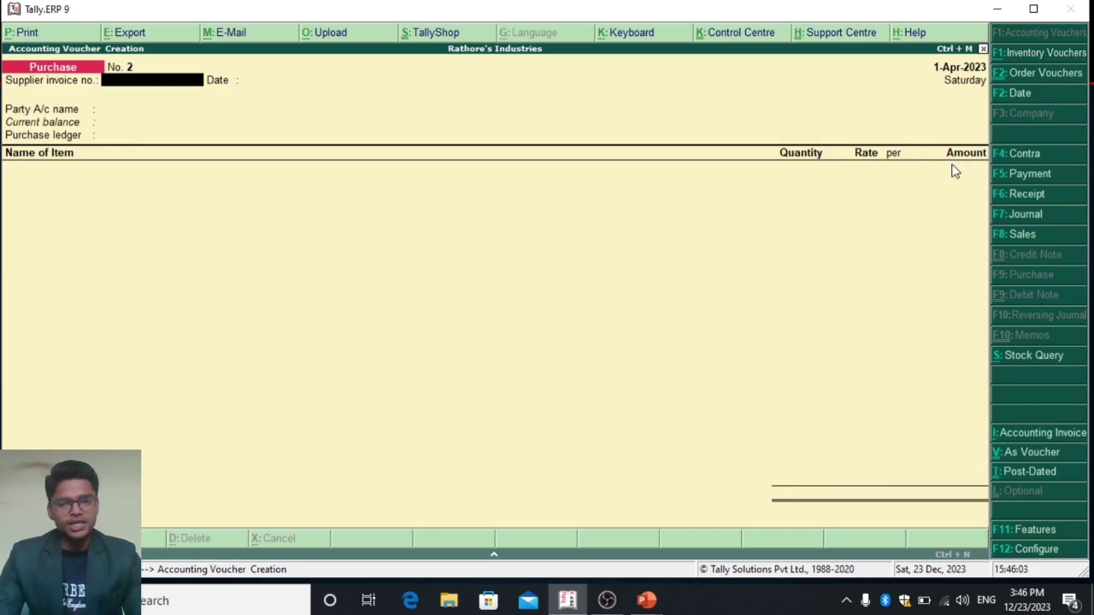
Leave voucher entry and open the Statements of Inventory among the display reports
{"action": "key", "text": "Escape"}
{"action": "key", "text": "Up"}
{"action": "key", "text": "Up"}
{"action": "key", "text": "Up"}
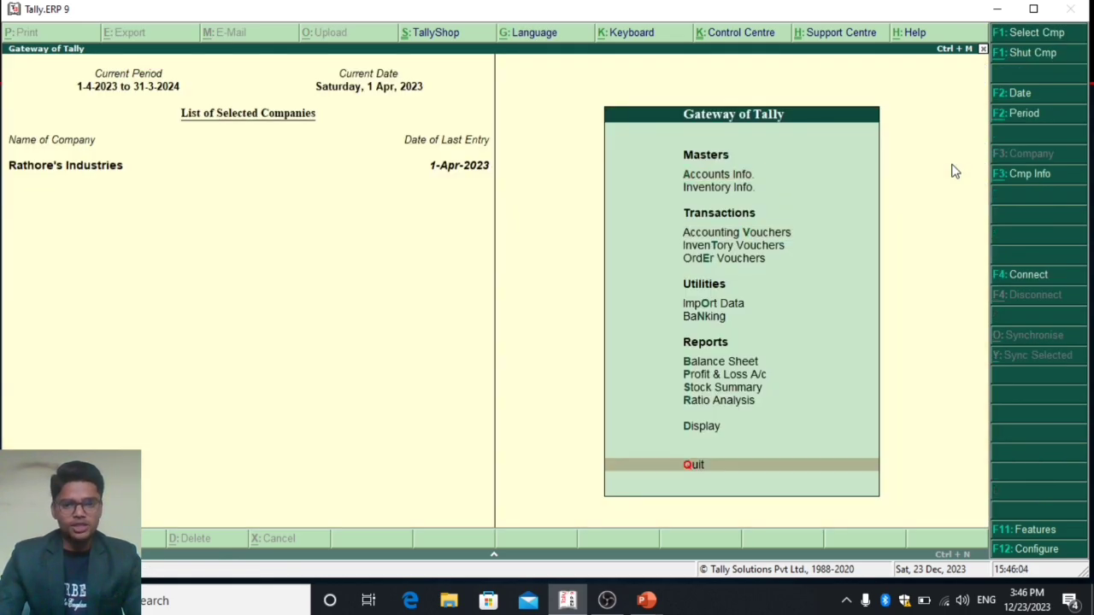
{"action": "key", "text": "Up"}
{"action": "key", "text": "Return"}
{"action": "key", "text": "Down"}
{"action": "key", "text": "Down"}
{"action": "key", "text": "Down"}
{"action": "key", "text": "Down"}
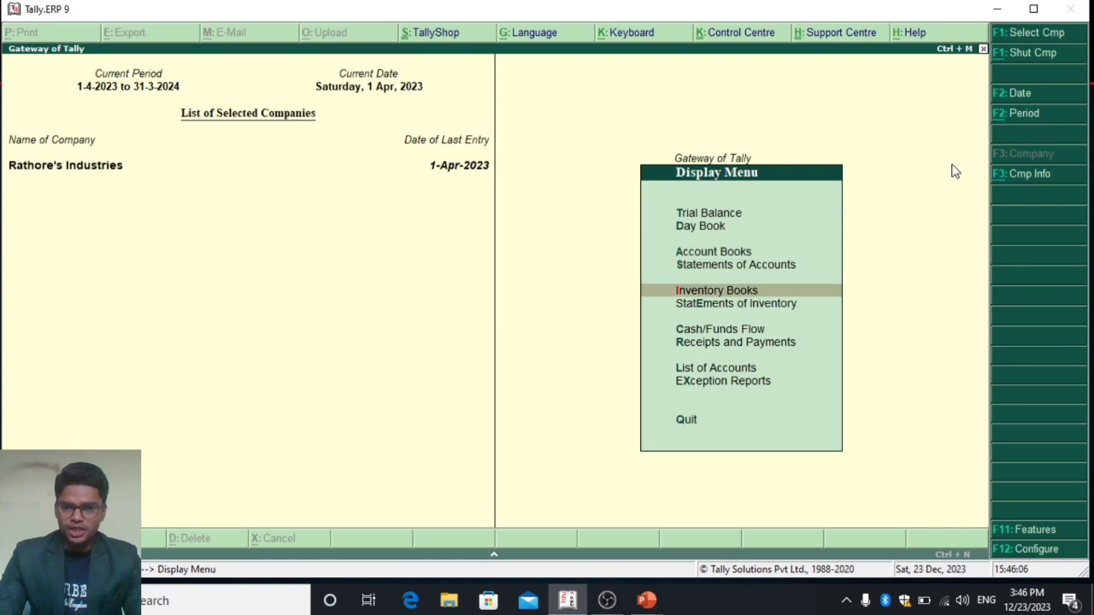
{"action": "key", "text": "Down"}
{"action": "key", "text": "Return"}
Open the purchase order outstandings report for the stock group Freez
{"action": "key", "text": "Down"}
{"action": "key", "text": "Down"}
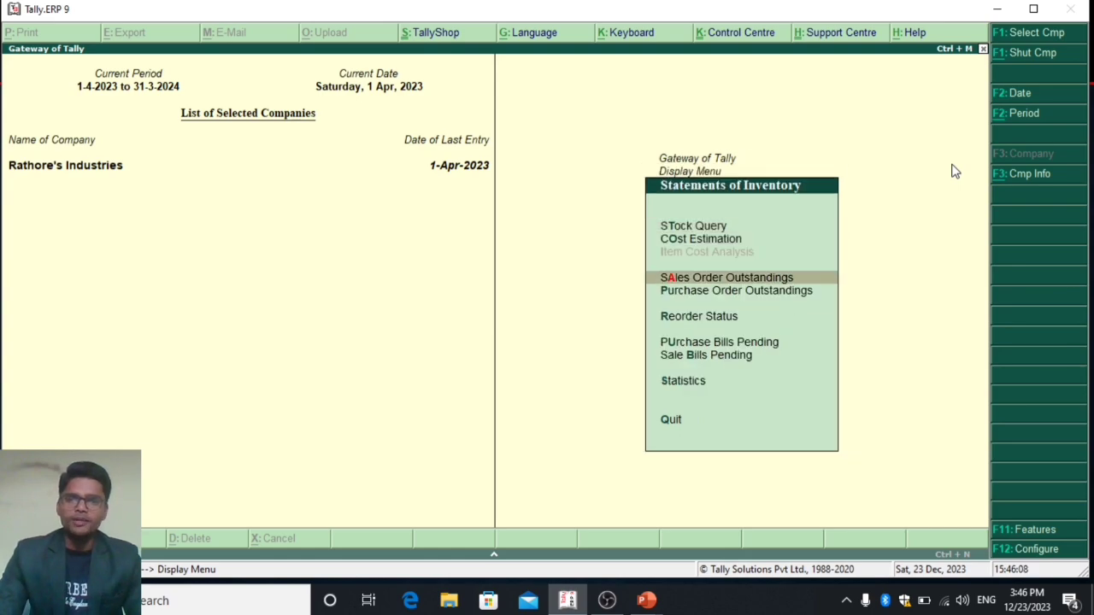
{"action": "key", "text": "Down"}
{"action": "key", "text": "Return"}
{"action": "key", "text": "Down"}
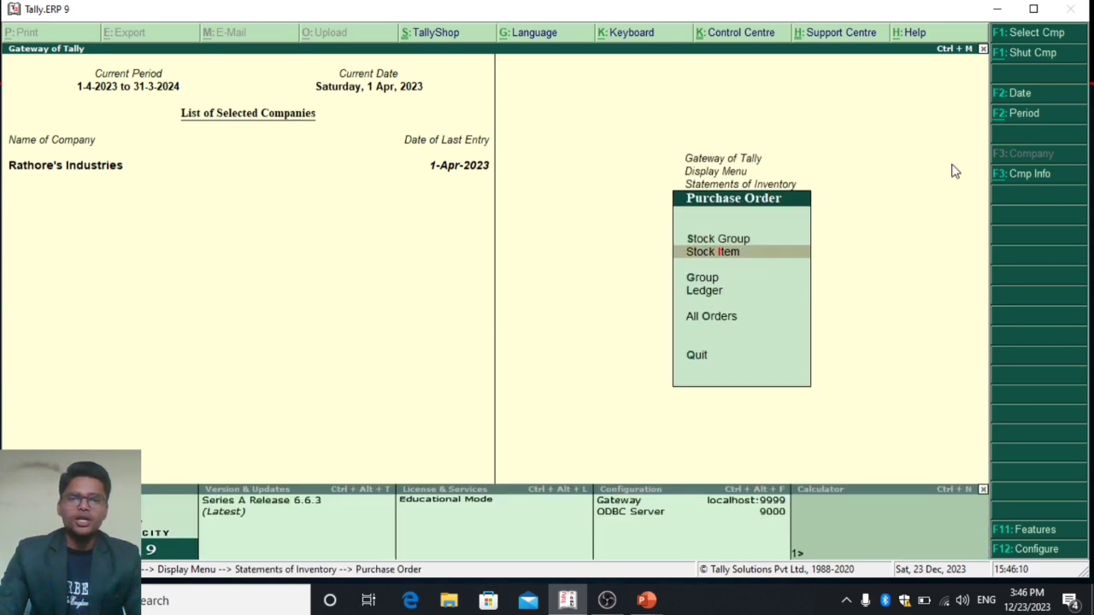
{"action": "key", "text": "Up"}
{"action": "key", "text": "Return"}
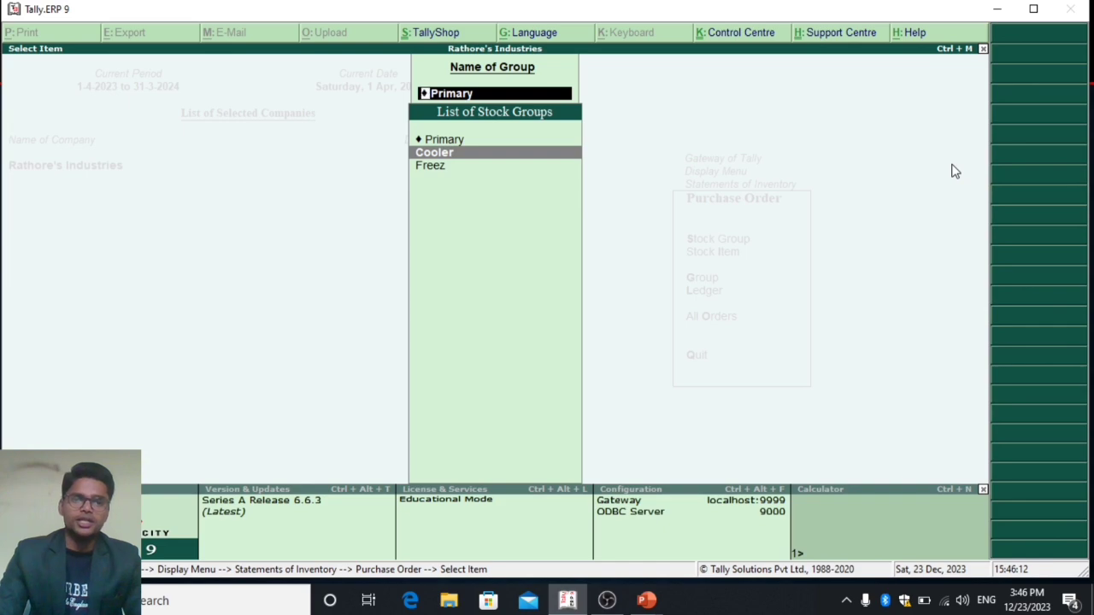
{"action": "key", "text": "Down"}
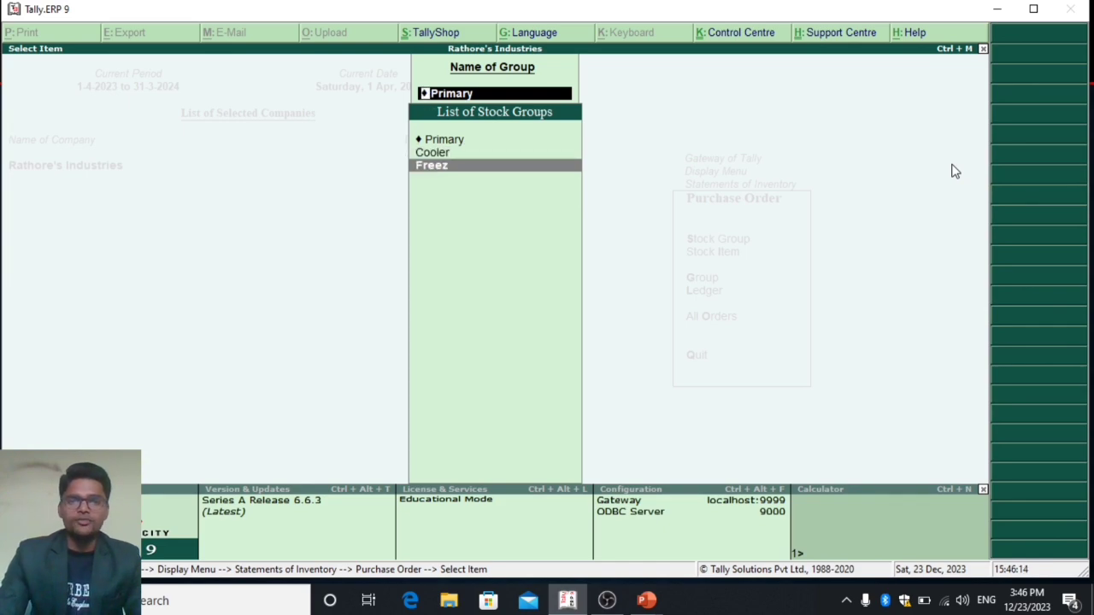
{"action": "key", "text": "Return"}
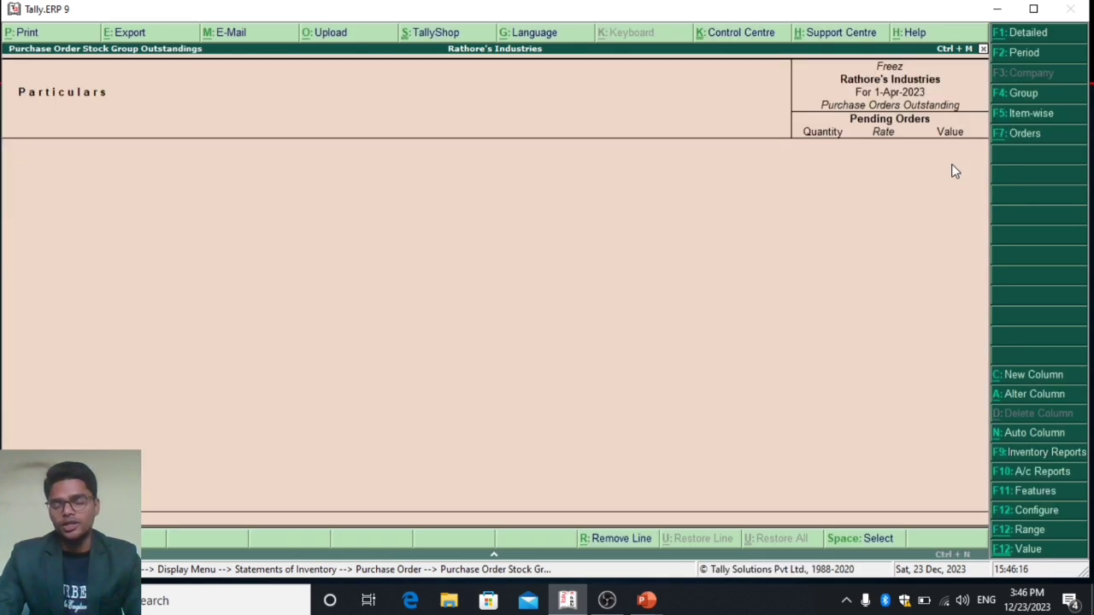
Leave the Freez outstandings report and return to the Gateway of Tally
{"action": "key", "text": "Escape"}
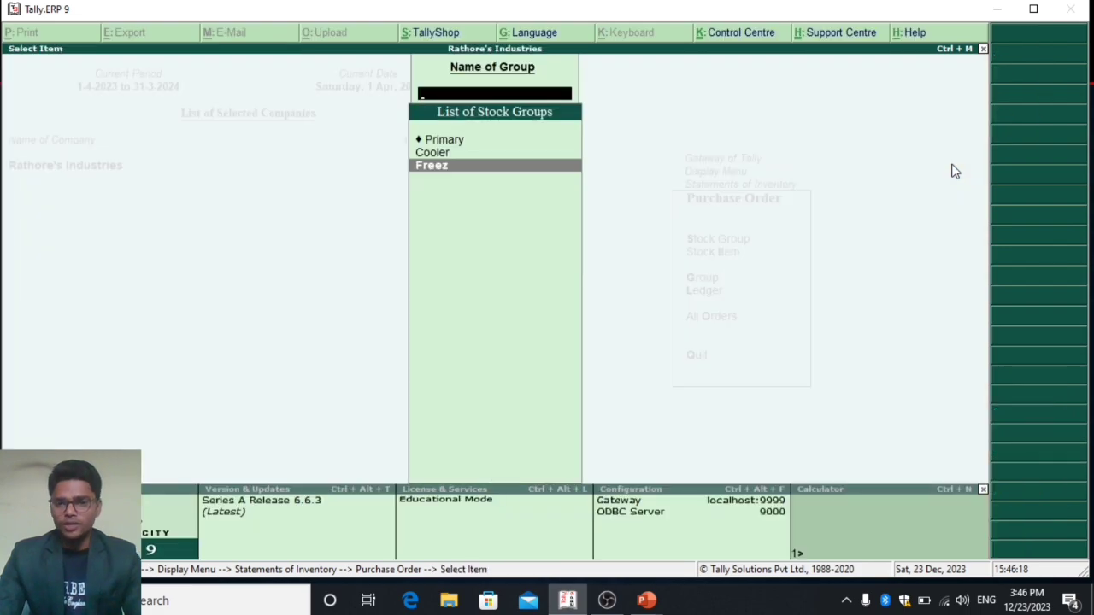
{"action": "key", "text": "Escape"}
{"action": "key", "text": "Escape"}
{"action": "key", "text": "Escape"}
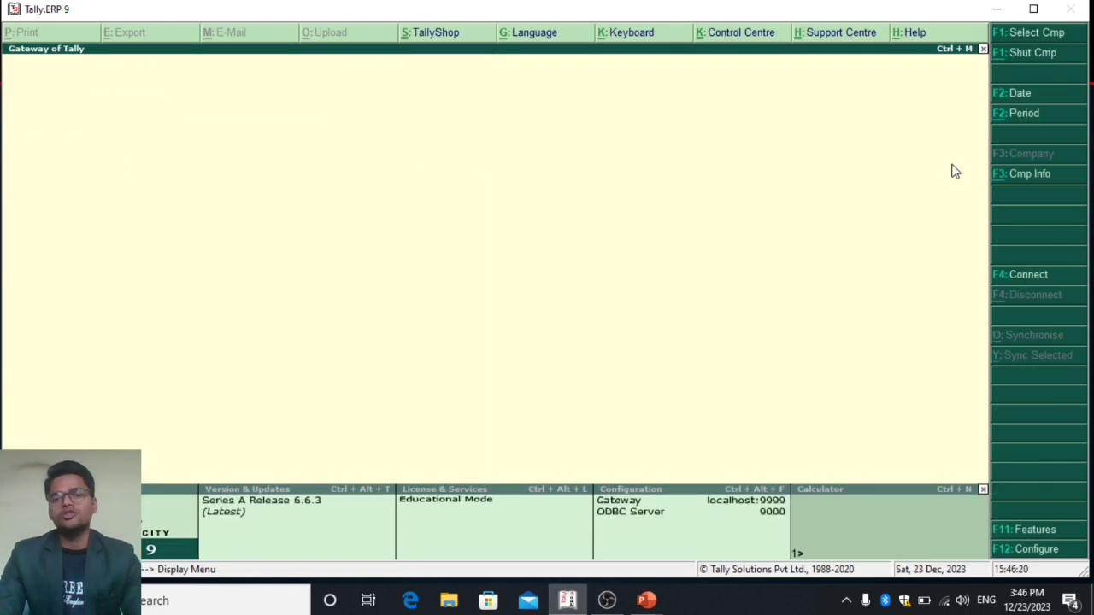
{"action": "key", "text": "Escape"}
{"action": "key", "text": "Escape"}
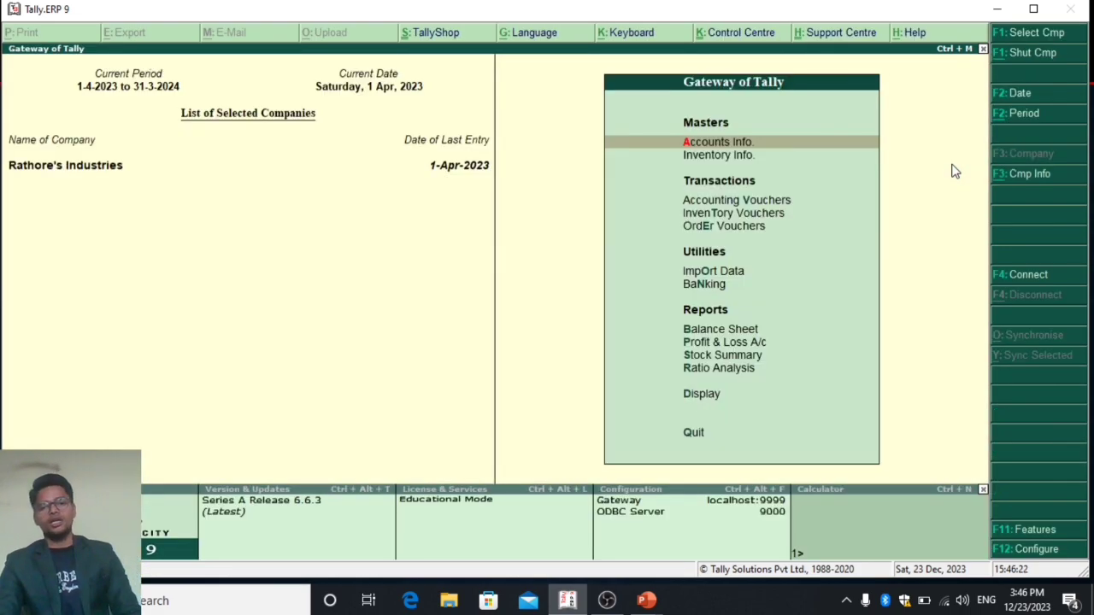
Display the Trial Balance in its detailed view
{"action": "key", "text": "Up"}
{"action": "key", "text": "Up"}
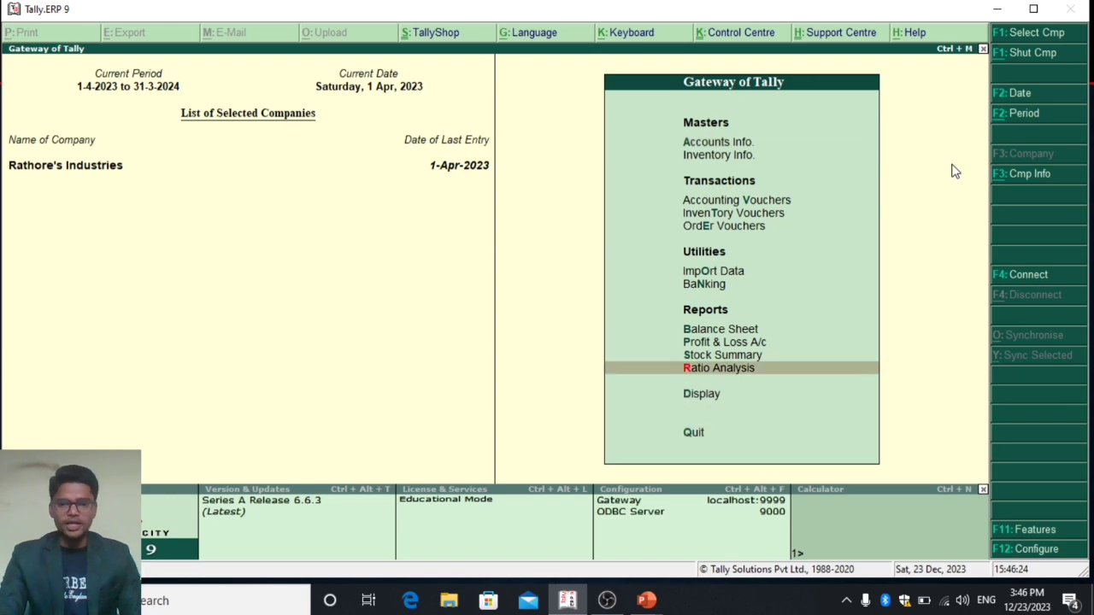
{"action": "key", "text": "Down"}
{"action": "key", "text": "Return"}
{"action": "key", "text": "Return"}
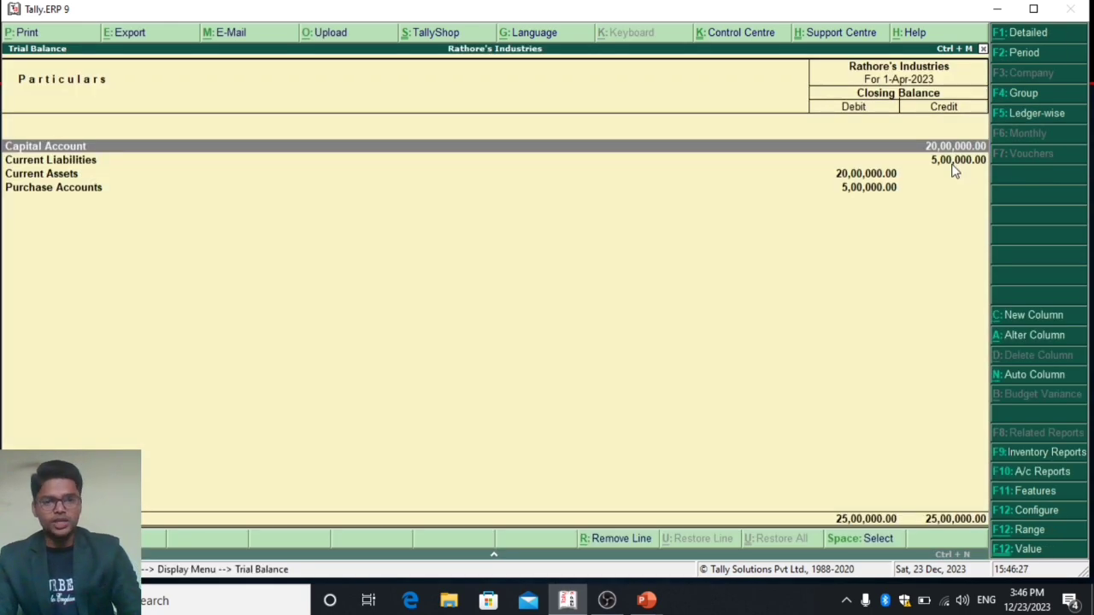
{"action": "key", "text": "alt+F1"}
Open the Sundry Creditors group summary under Current Liabilities to review the creditor's balance
{"action": "key", "text": "Down"}
{"action": "key", "text": "Down"}
{"action": "key", "text": "Down"}
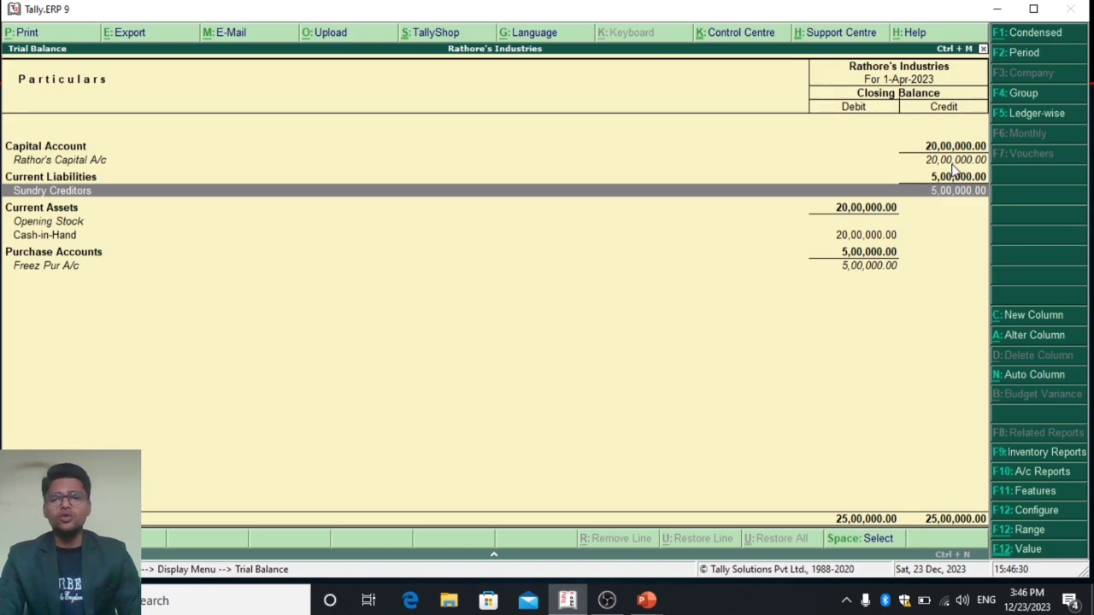
{"action": "key", "text": "Return"}
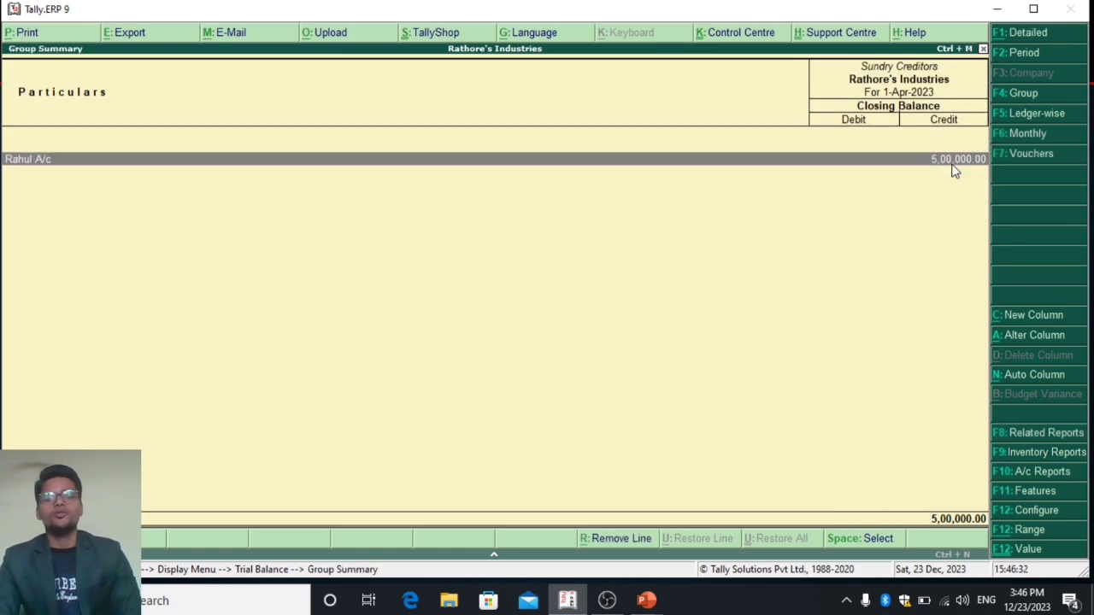
Close the group summary and Trial Balance, returning to the Gateway of Tally without quitting the program
{"action": "key", "text": "Escape"}
{"action": "key", "text": "Escape"}
{"action": "key", "text": "Escape"}
{"action": "key", "text": "Escape"}
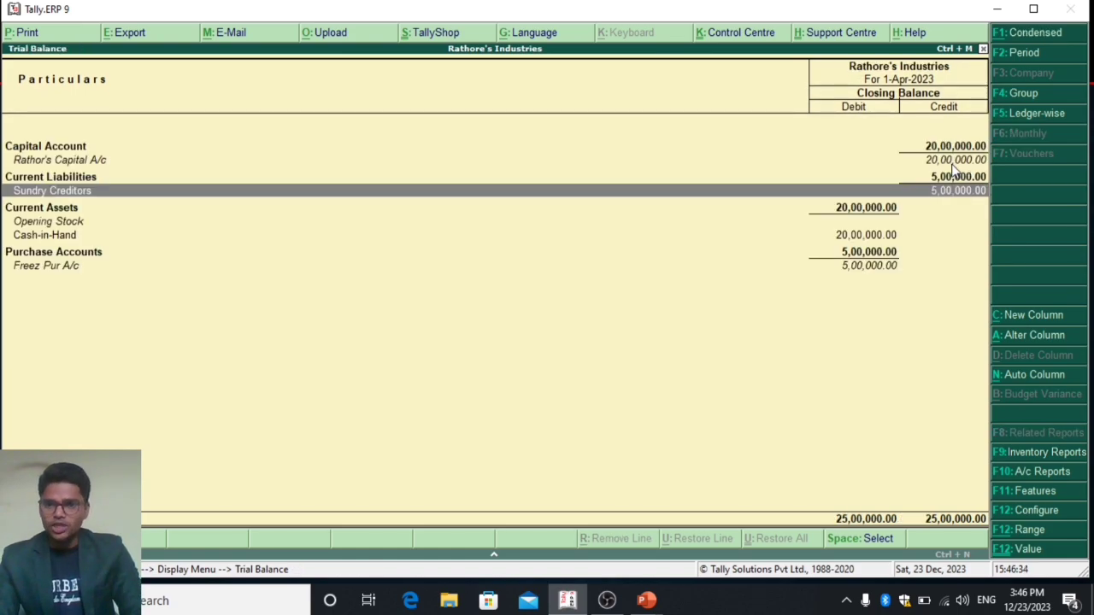
{"action": "key", "text": "n"}
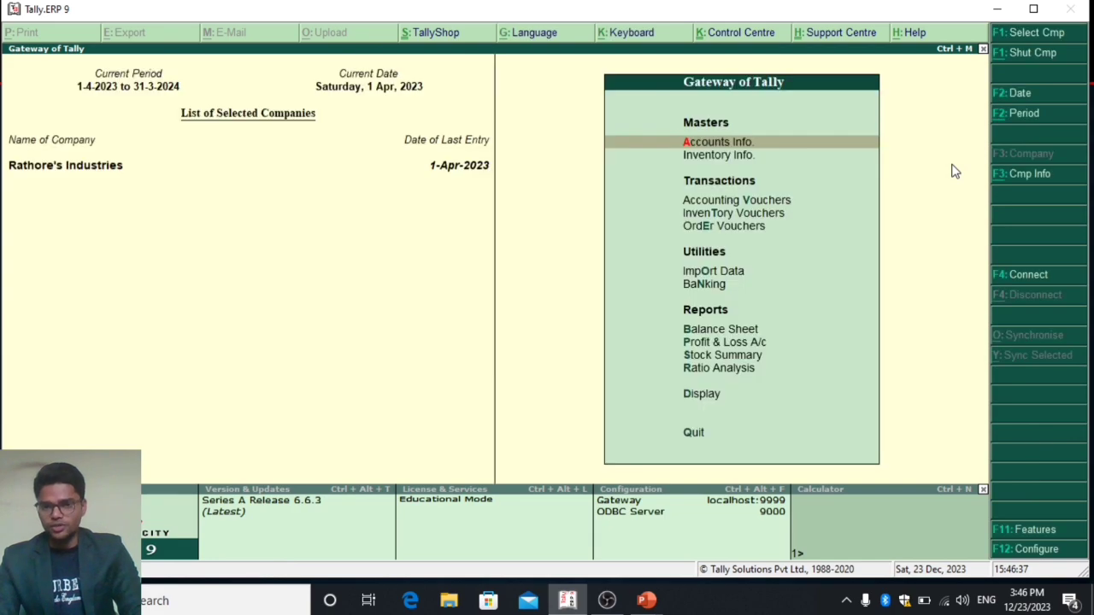
Go to Accounting Vouchers among the transactions
{"action": "key", "text": "Down"}
{"action": "key", "text": "Down"}
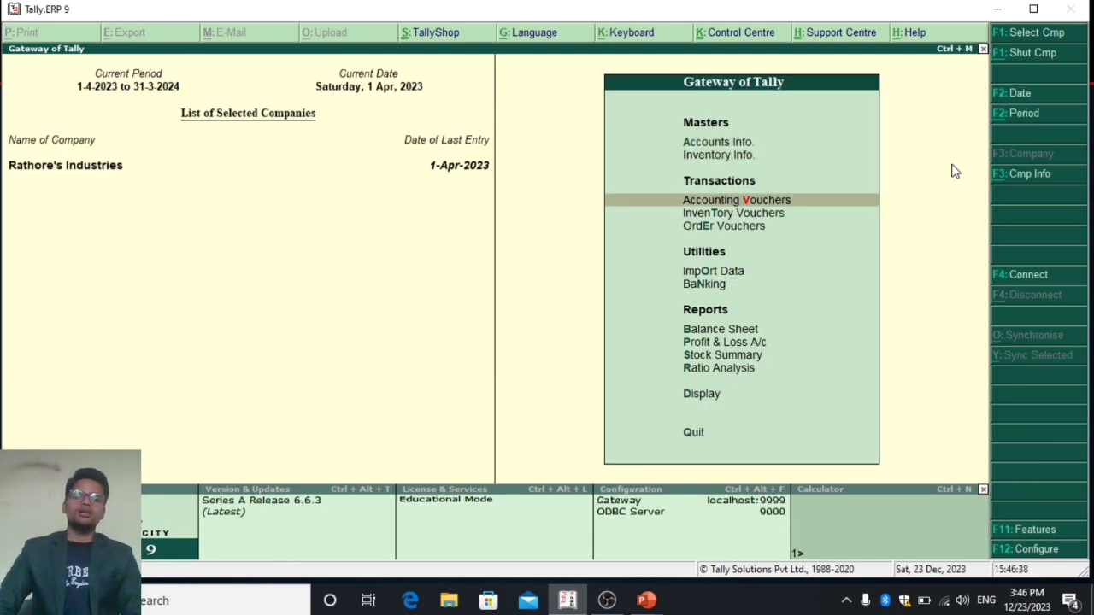